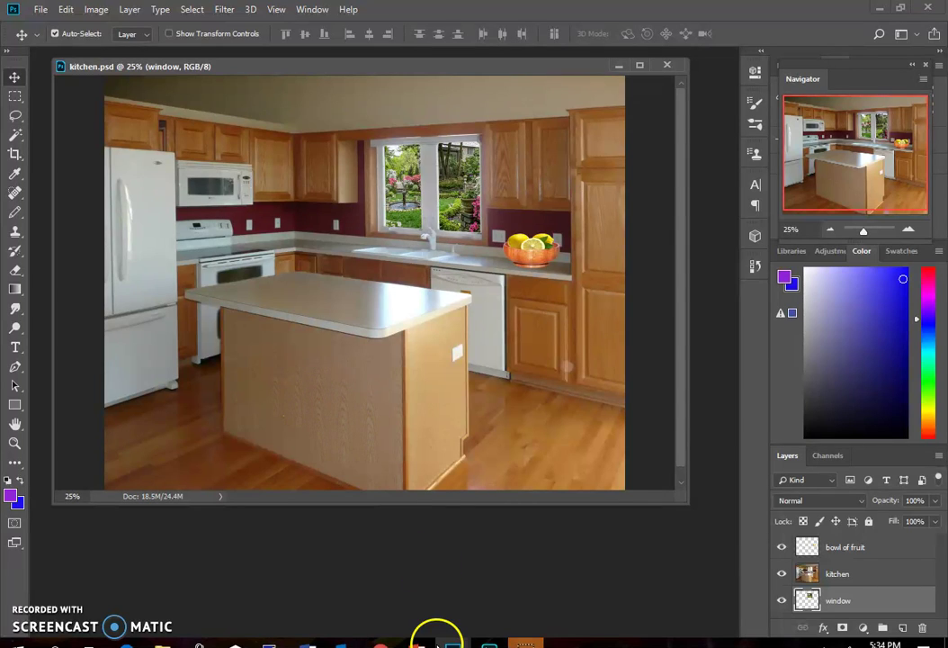
# - Search Google Images for 'vase of flowers'
pyautogui.click(379, 640)
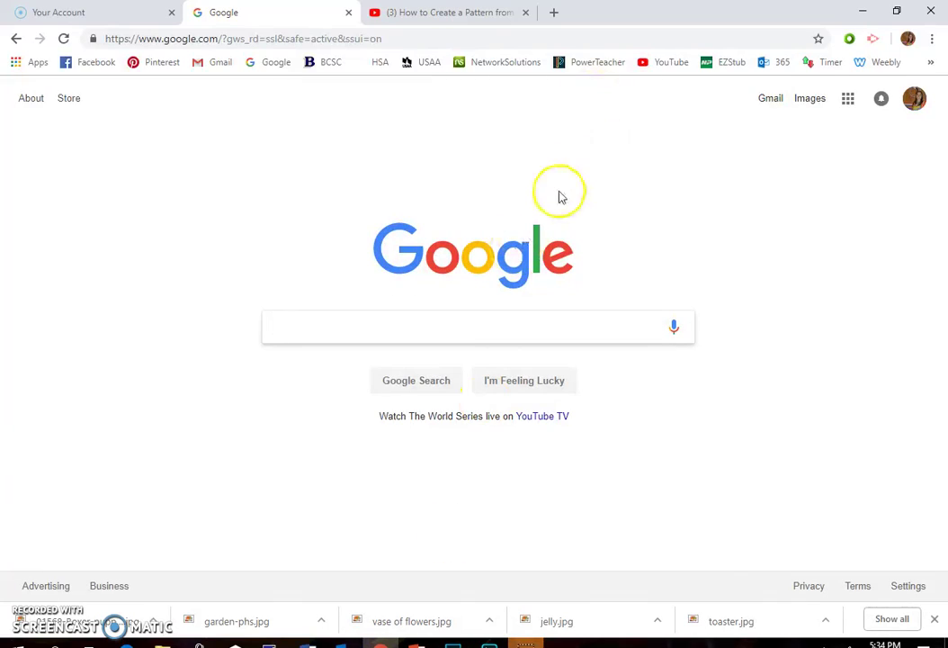
pyautogui.click(807, 99)
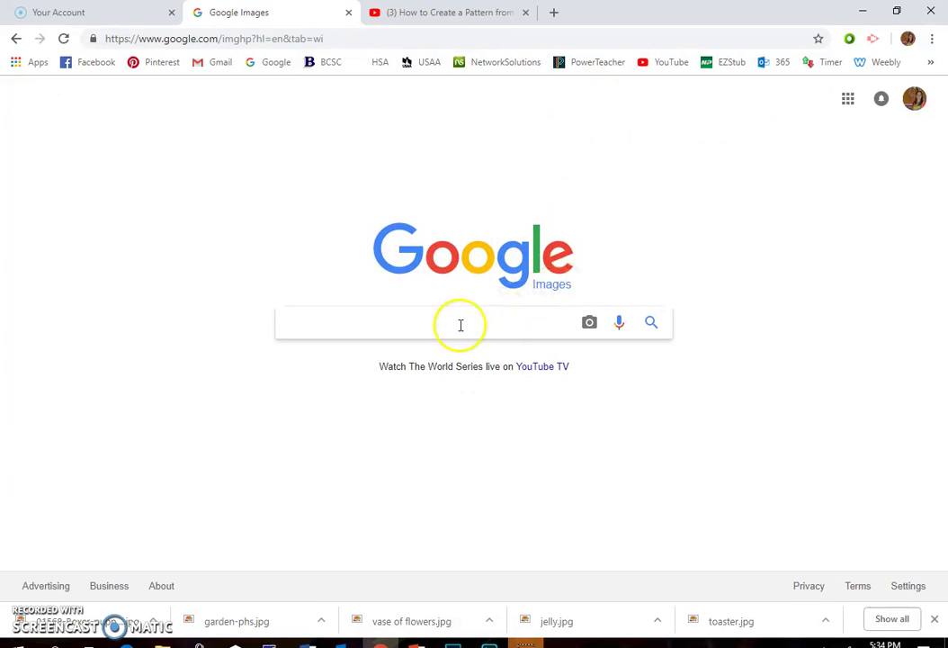
pyautogui.click(460, 325)
pyautogui.write('vase')
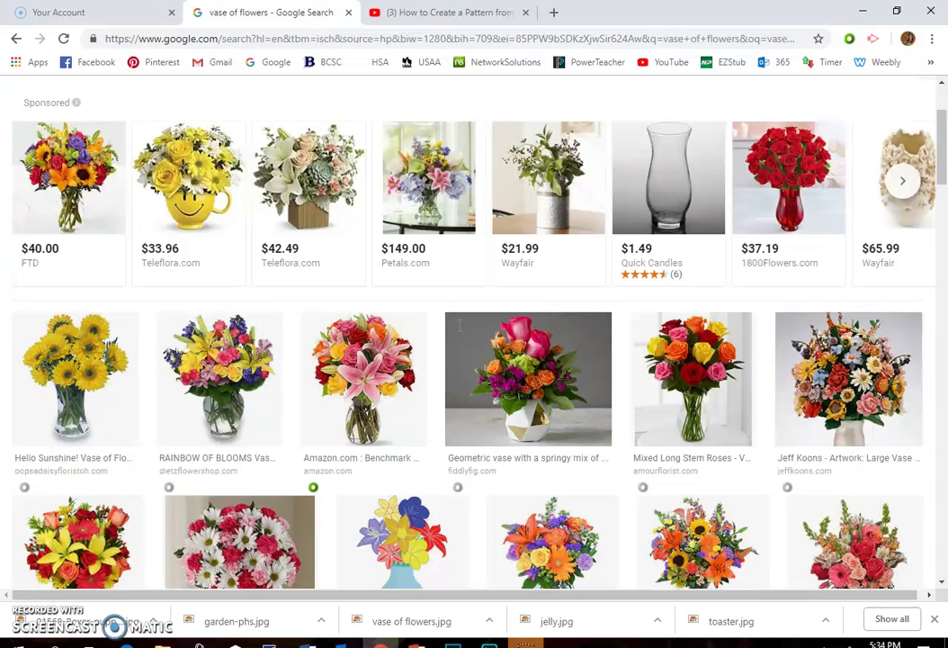
# - Save the geometric vase photo as vase of flowers.jpg, replacing the existing file
pyautogui.click(571, 384)
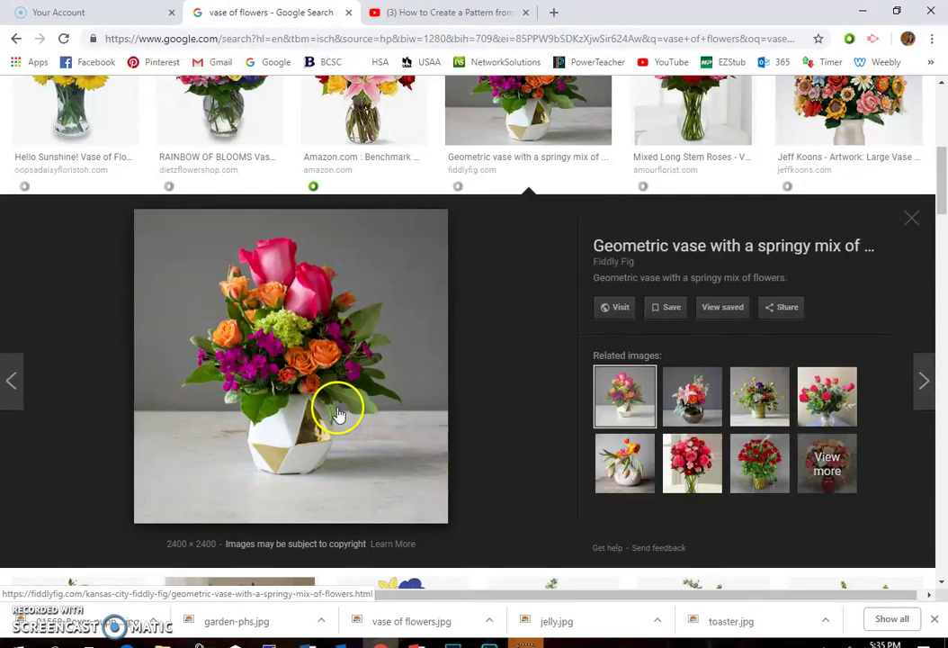
pyautogui.rightClick(375, 301)
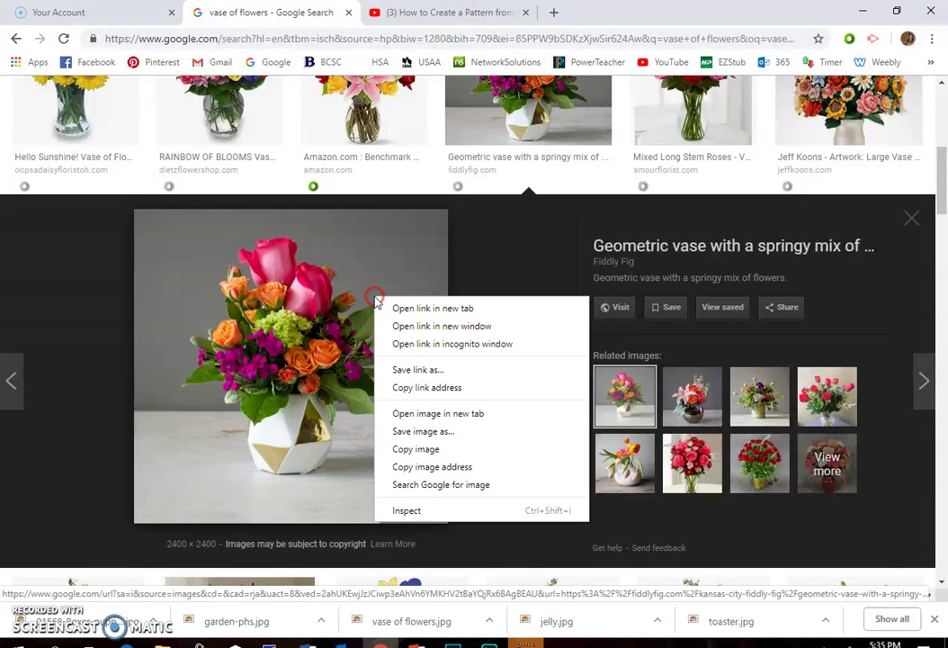
pyautogui.click(423, 431)
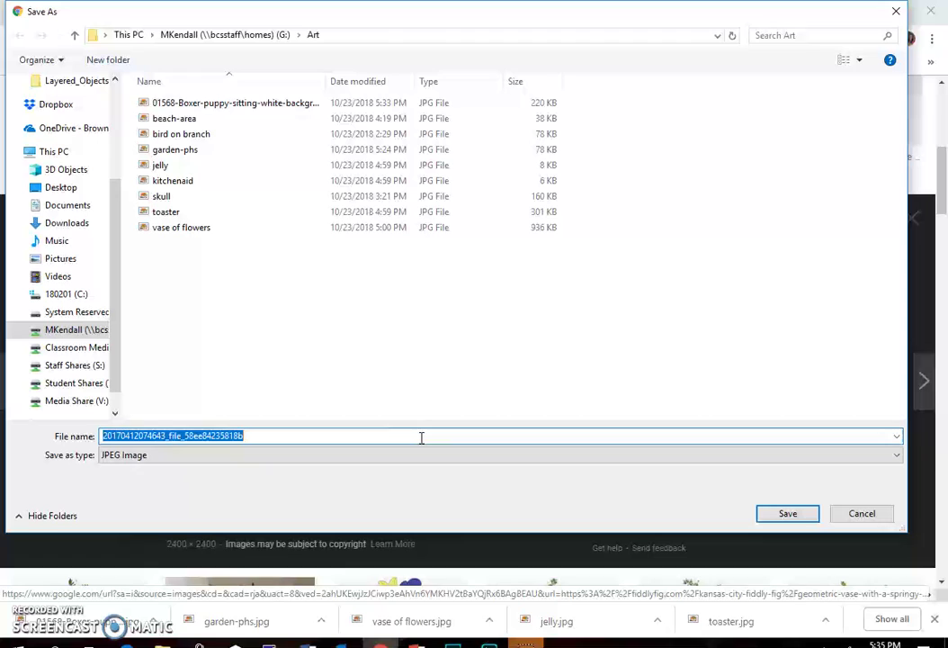
pyautogui.write('v')
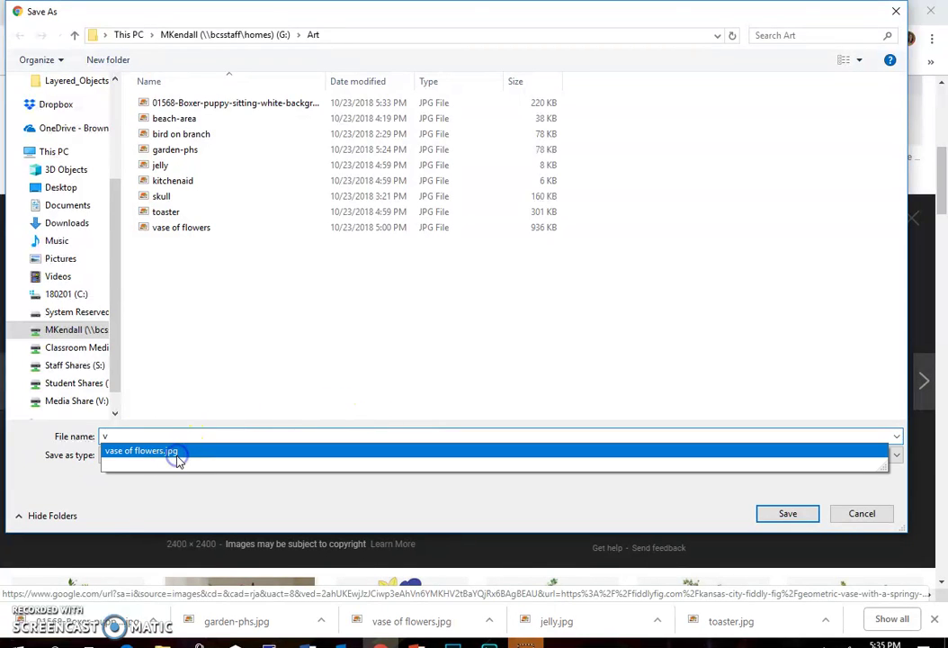
pyautogui.click(180, 453)
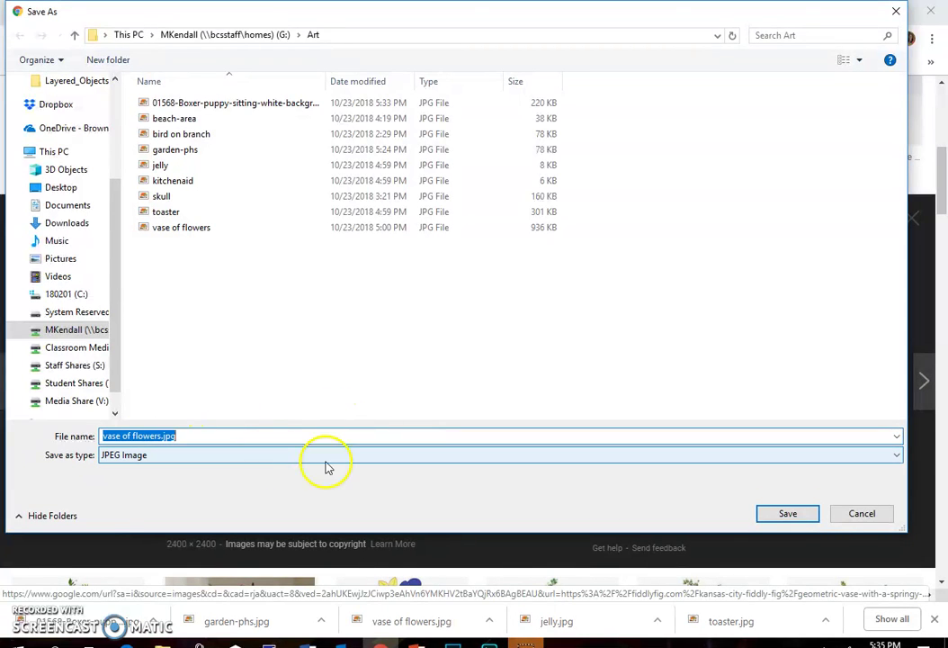
pyautogui.click(787, 512)
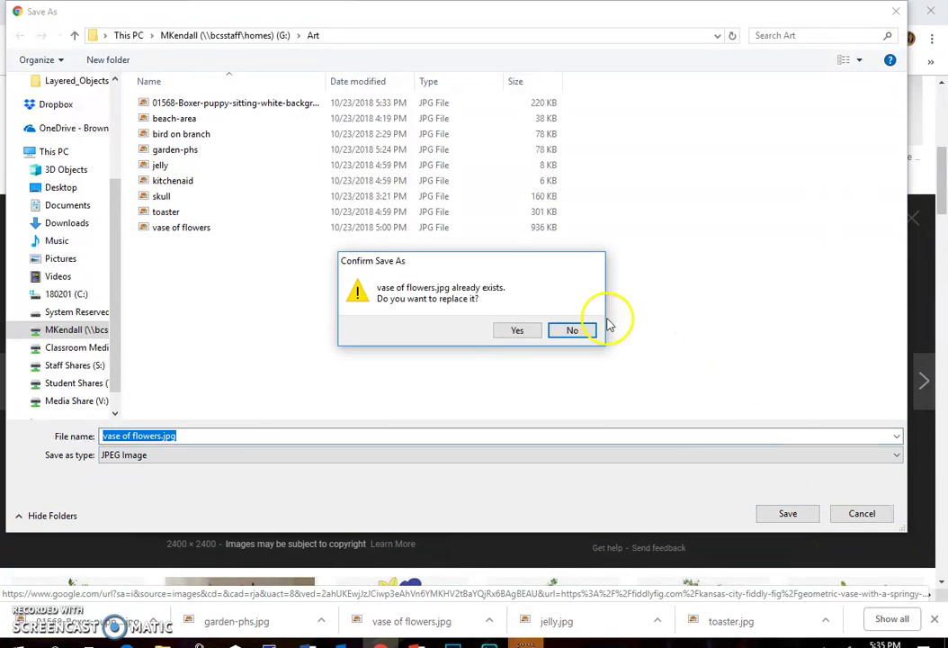
pyautogui.click(515, 331)
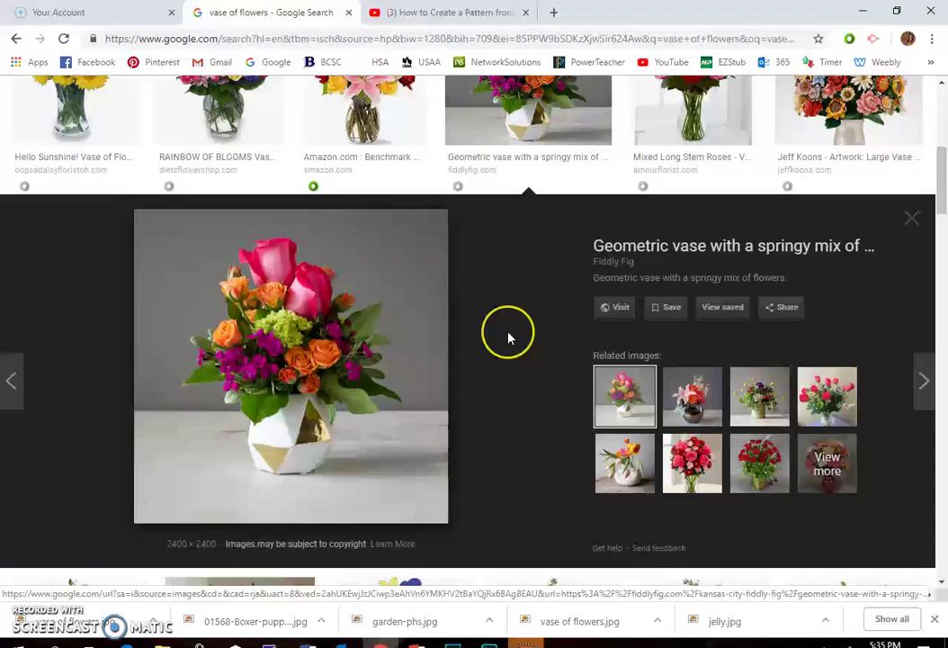
# - Replace the image search with 'boxer dog sitting'
pyautogui.scroll(5, 508, 334)
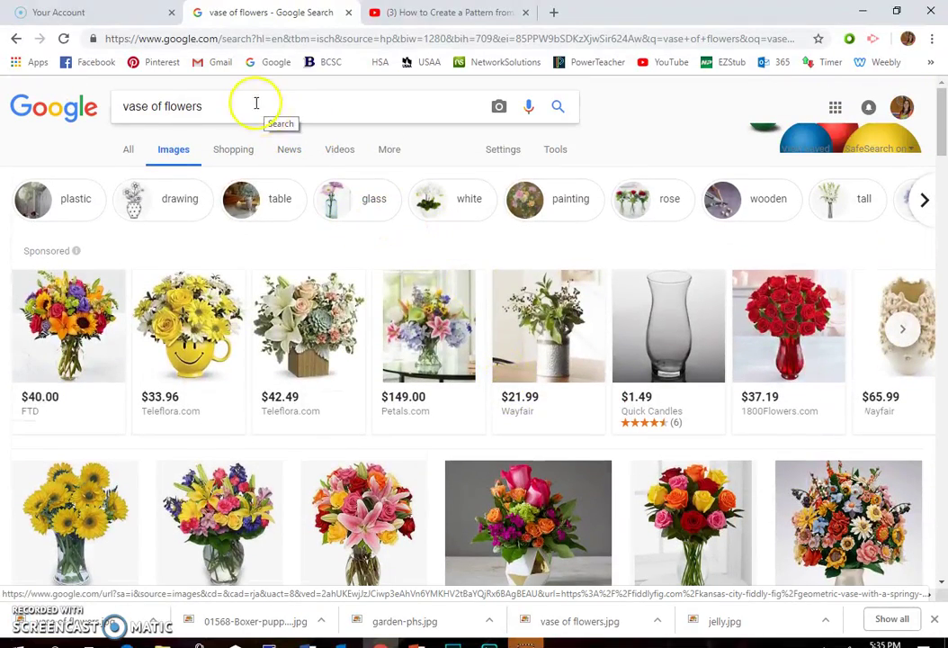
pyautogui.moveTo(257, 104); pyautogui.dragTo(122, 108)
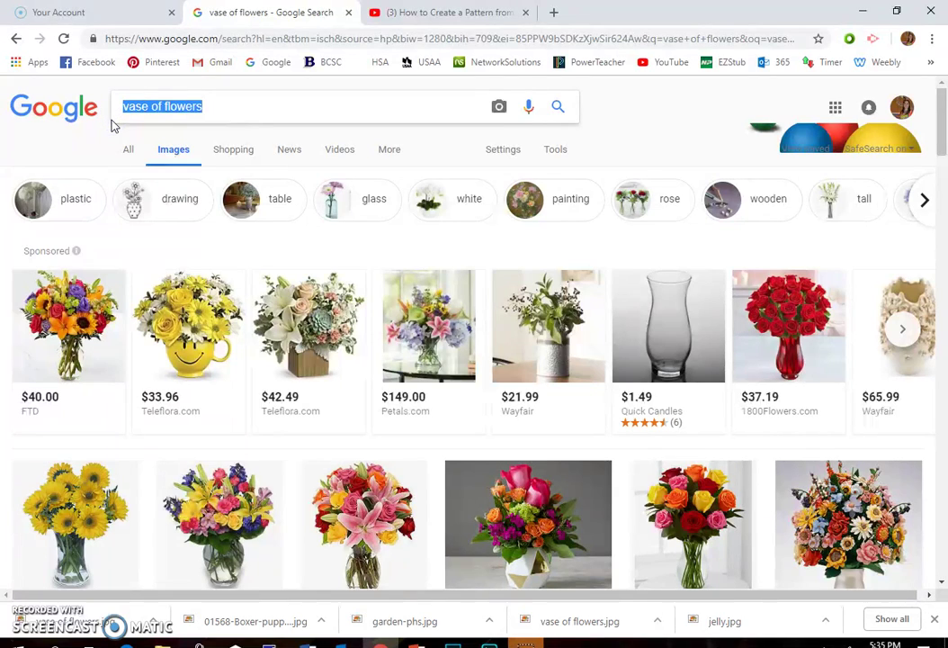
pyautogui.write('box')
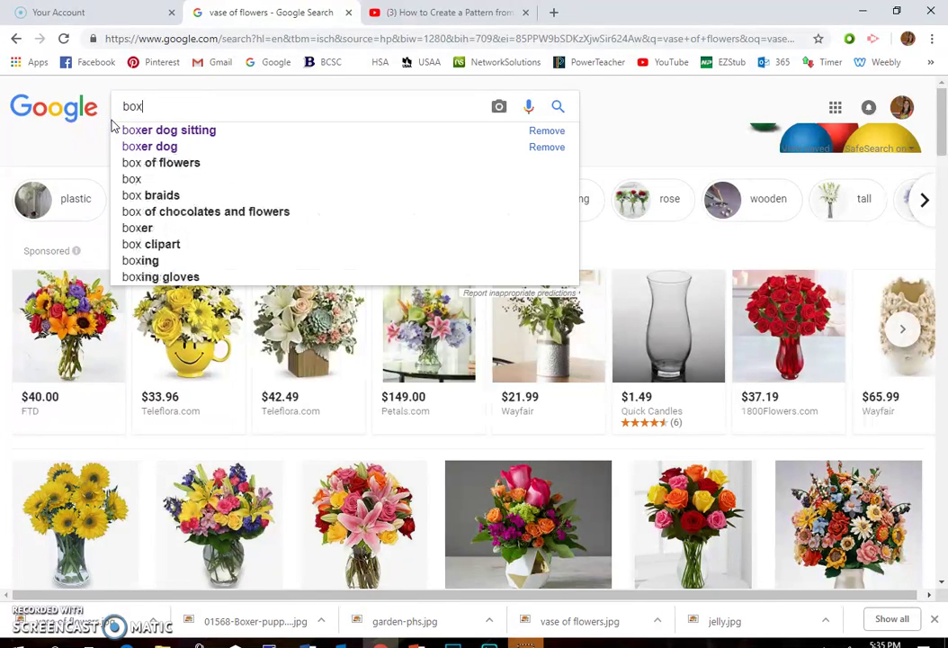
pyautogui.click(180, 129)
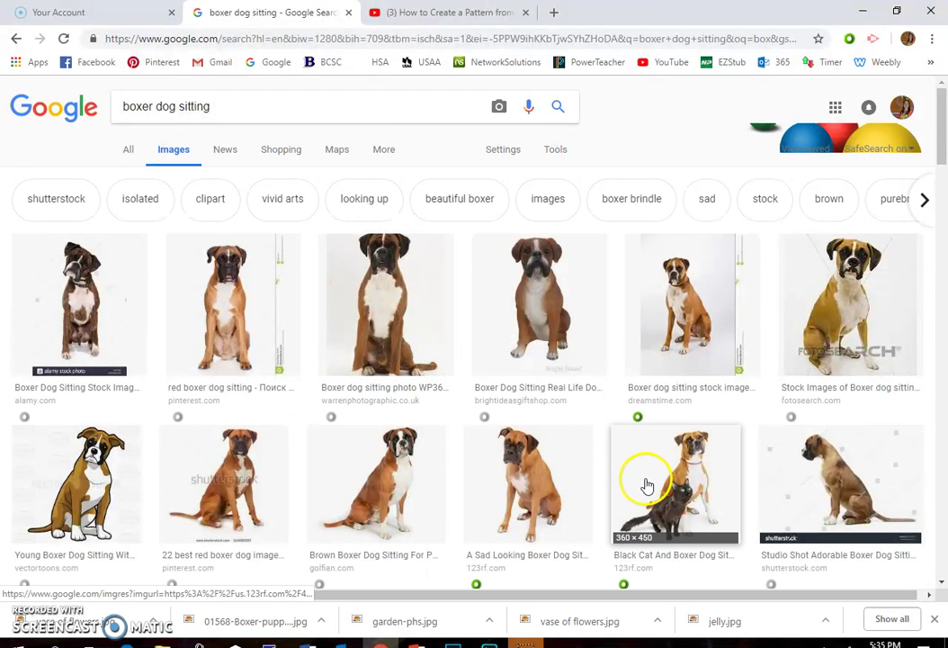
# - Preview several boxer results: Real Life Dogs, WP36745, Alamy, Dreamstime and Fotosearch
pyautogui.click(554, 332)
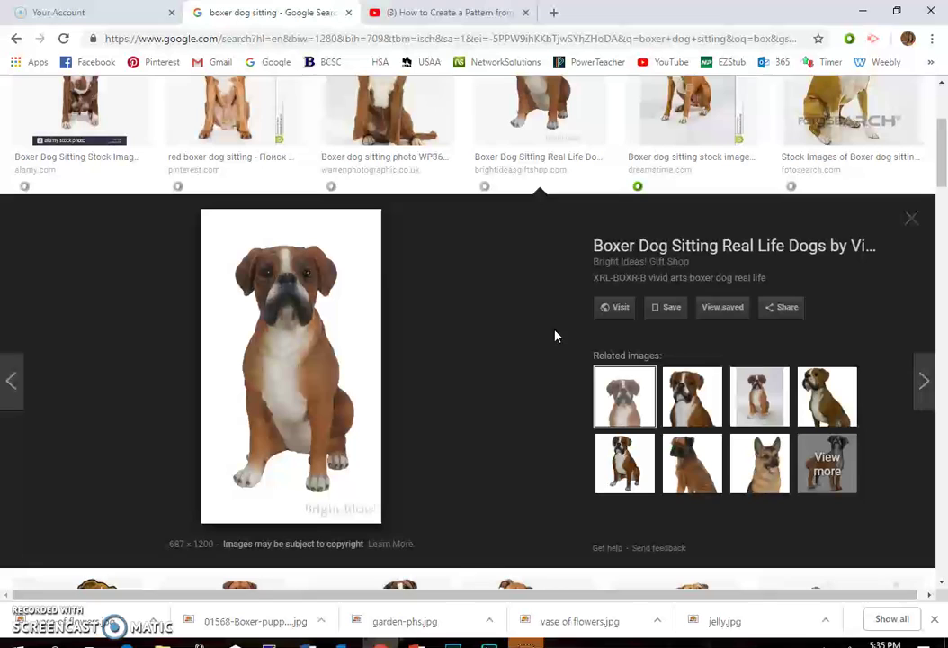
pyautogui.click(329, 355)
pyautogui.scroll(2, 319, 358)
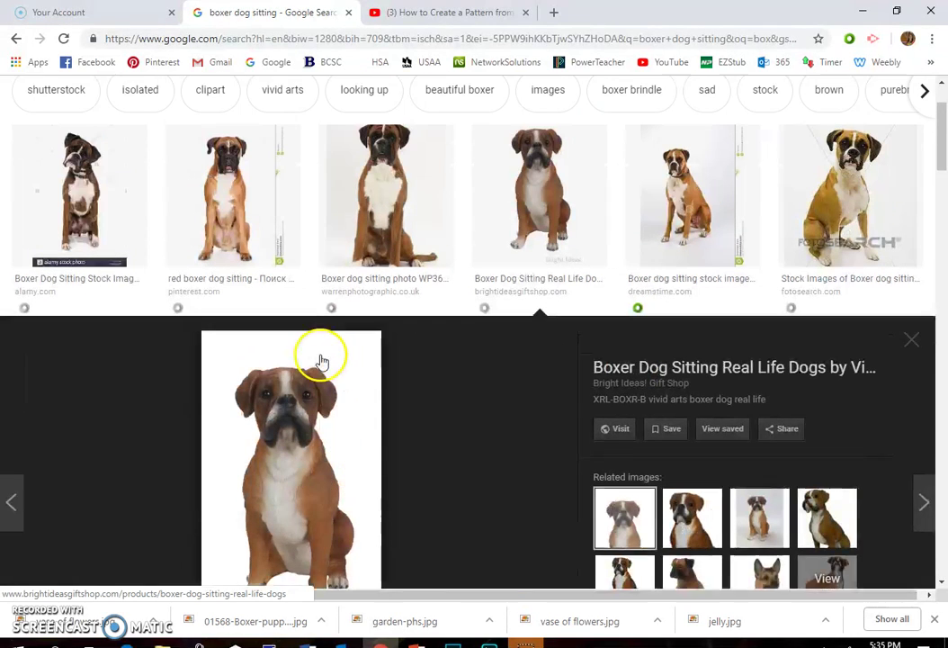
pyautogui.click(387, 219)
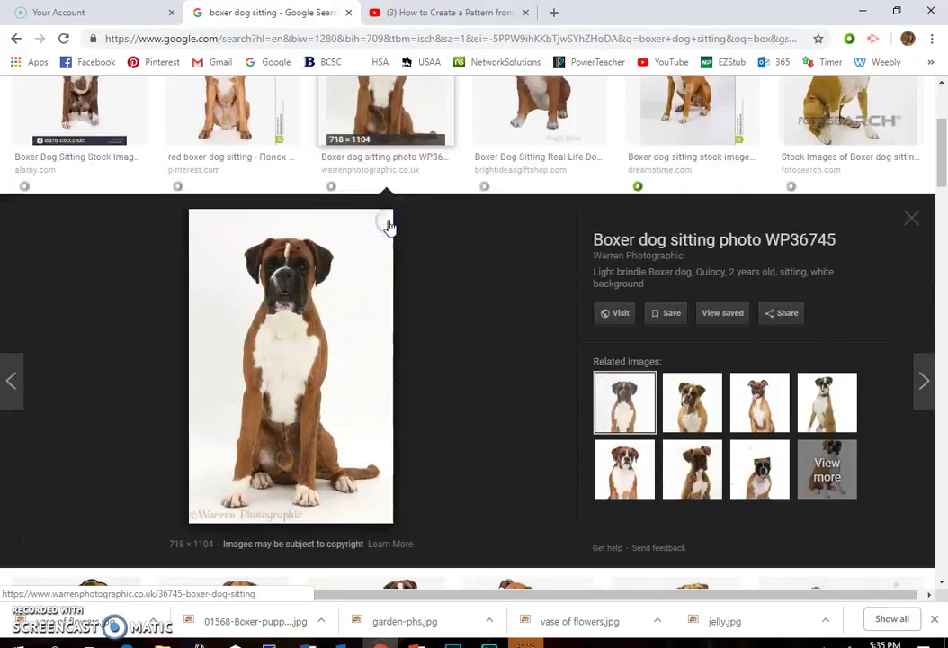
pyautogui.click(112, 116)
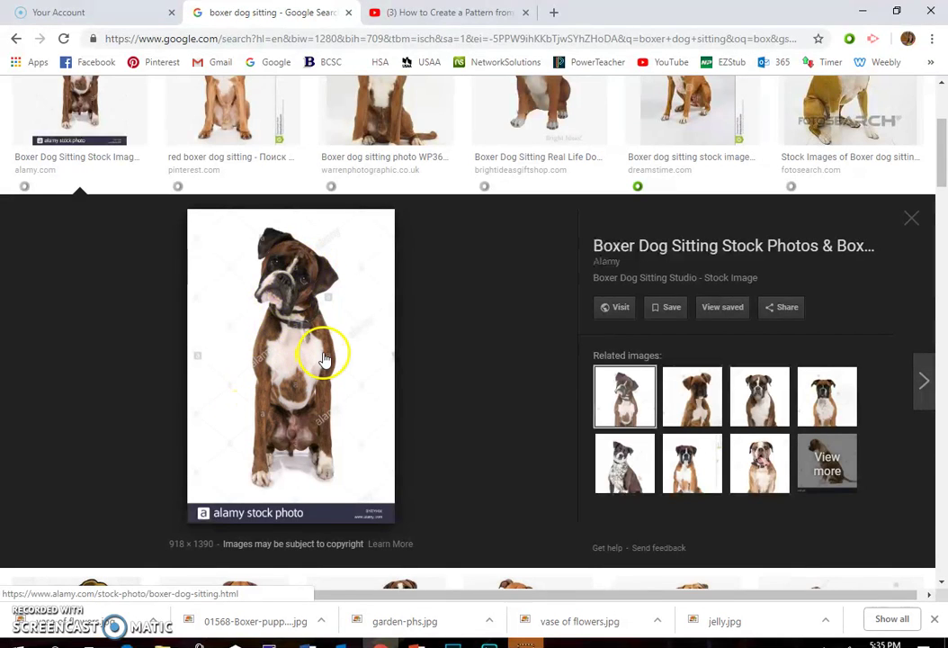
pyautogui.click(667, 102)
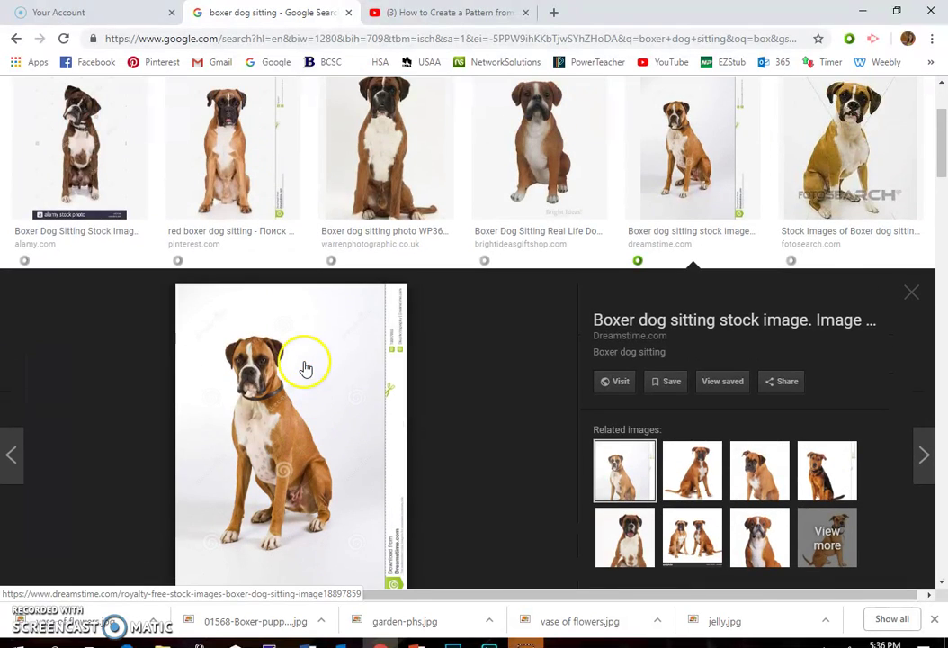
pyautogui.click(856, 137)
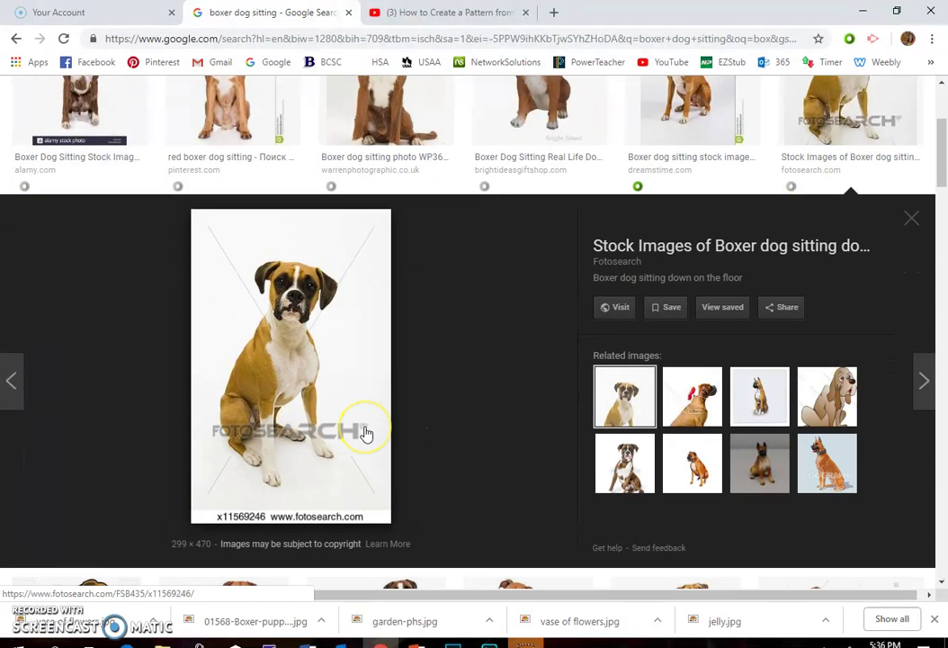
pyautogui.scroll(-5, 362, 431)
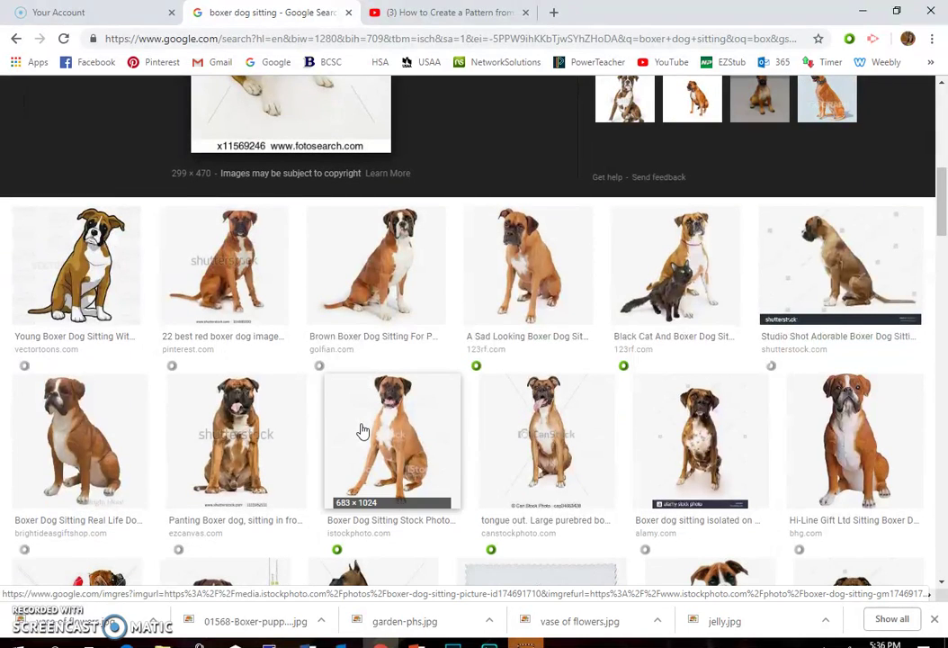
pyautogui.click(353, 284)
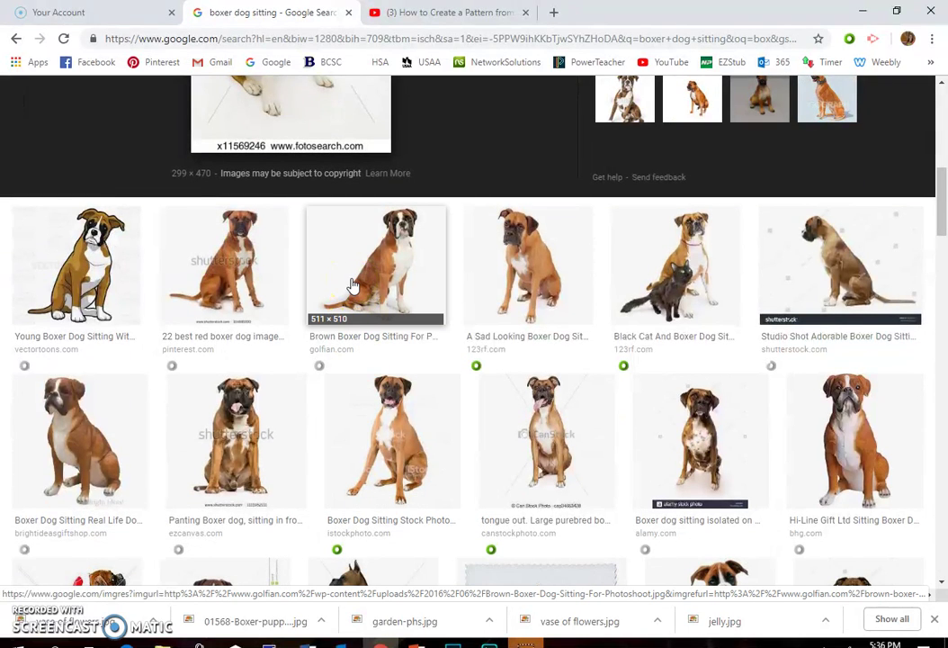
# - Preview the boxer puppy photo, then the side-facing boxer on a transparent background
pyautogui.scroll(-3, 353, 284)
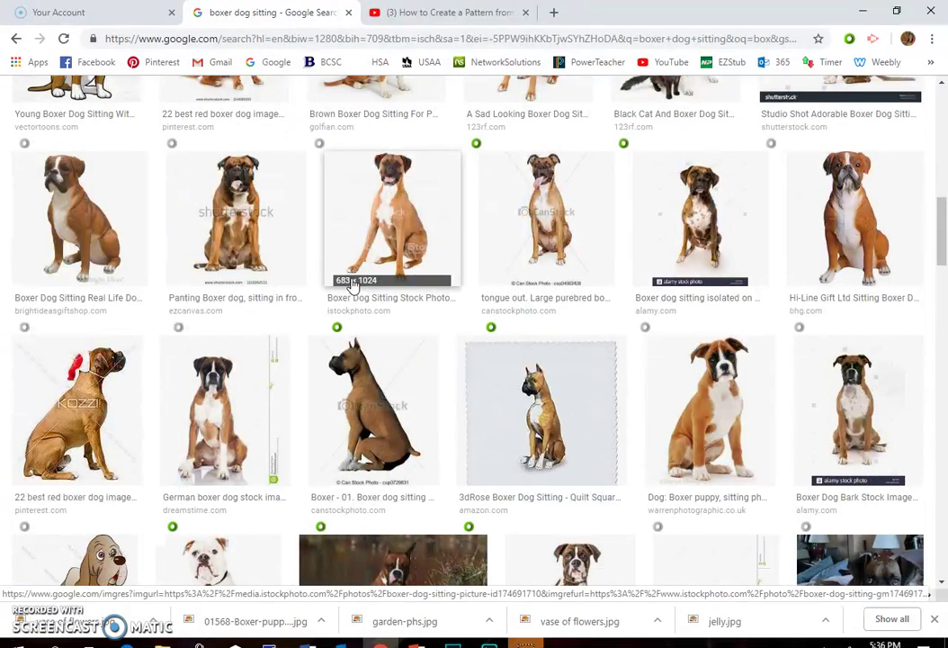
pyautogui.click(743, 383)
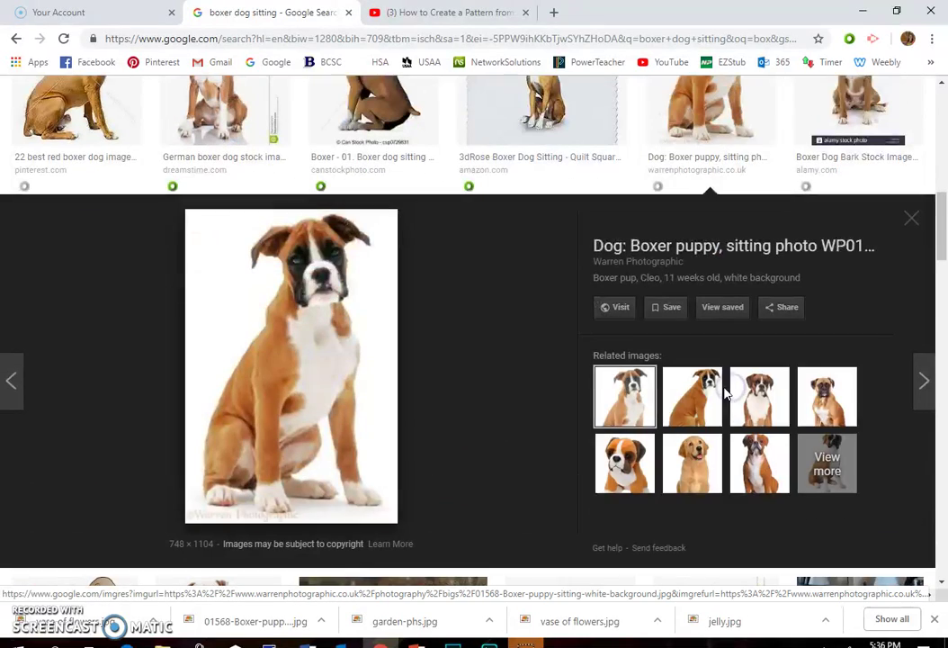
pyautogui.click(535, 407)
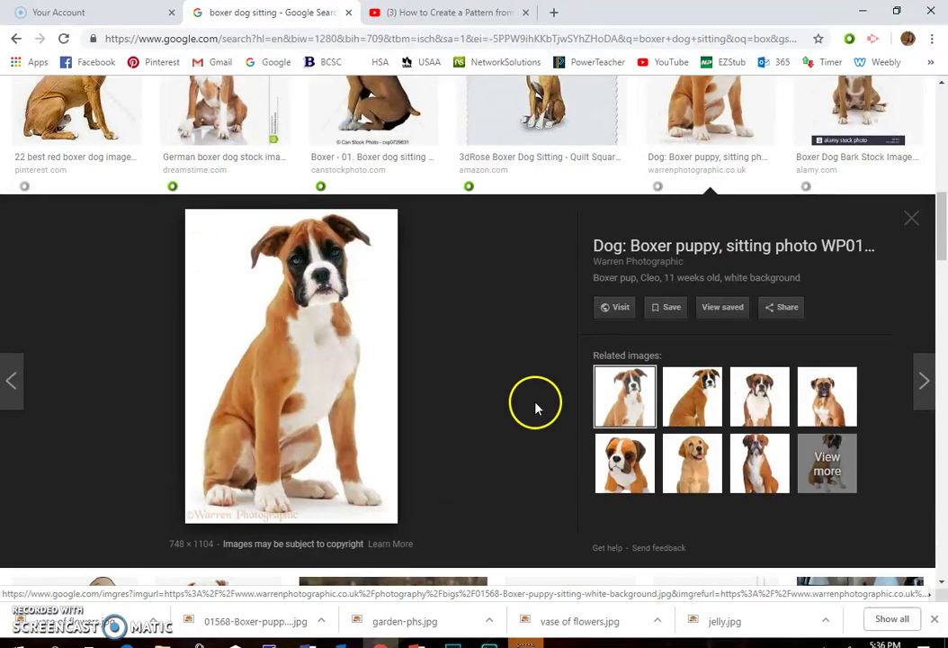
pyautogui.scroll(-5, 303, 367)
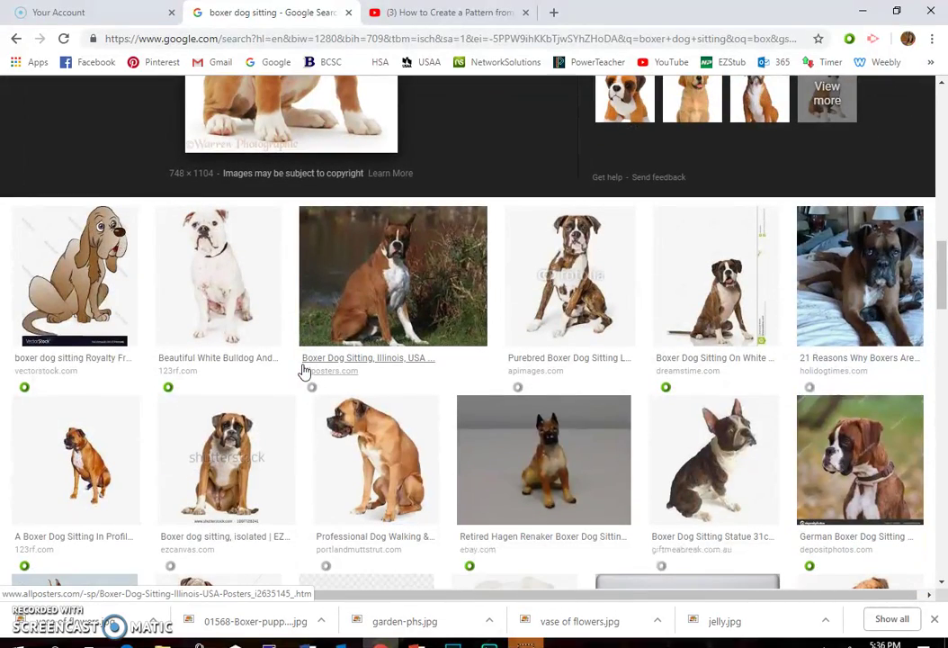
pyautogui.scroll(-3, 303, 369)
pyautogui.click(389, 261)
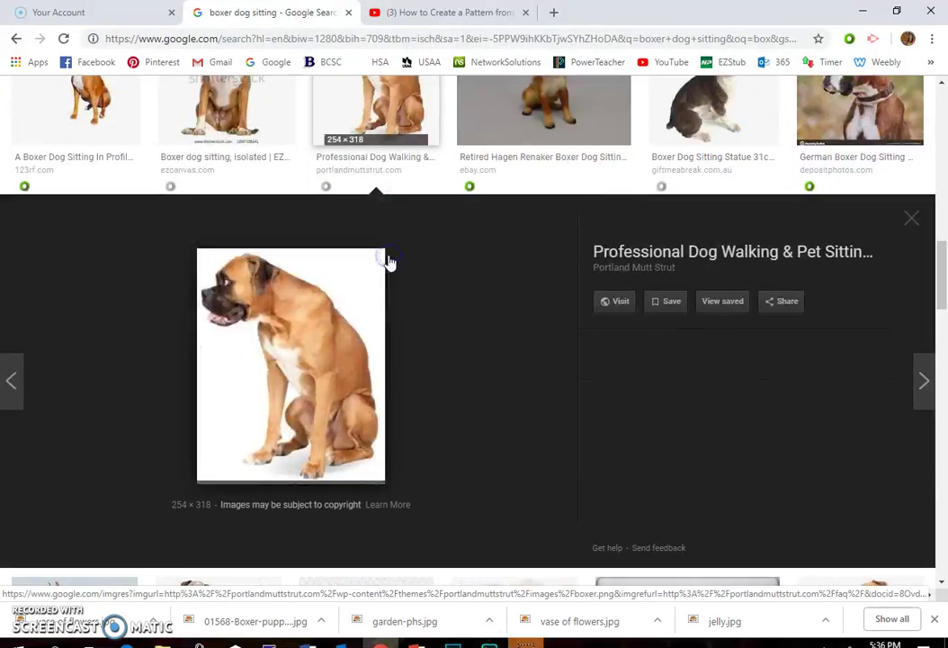
# - Save the side-facing boxer image to the Art folder as boxer.jpeg, with type All Files
pyautogui.rightClick(299, 358)
pyautogui.rightClick(338, 496)
pyautogui.rightClick(338, 495)
pyautogui.click(358, 396)
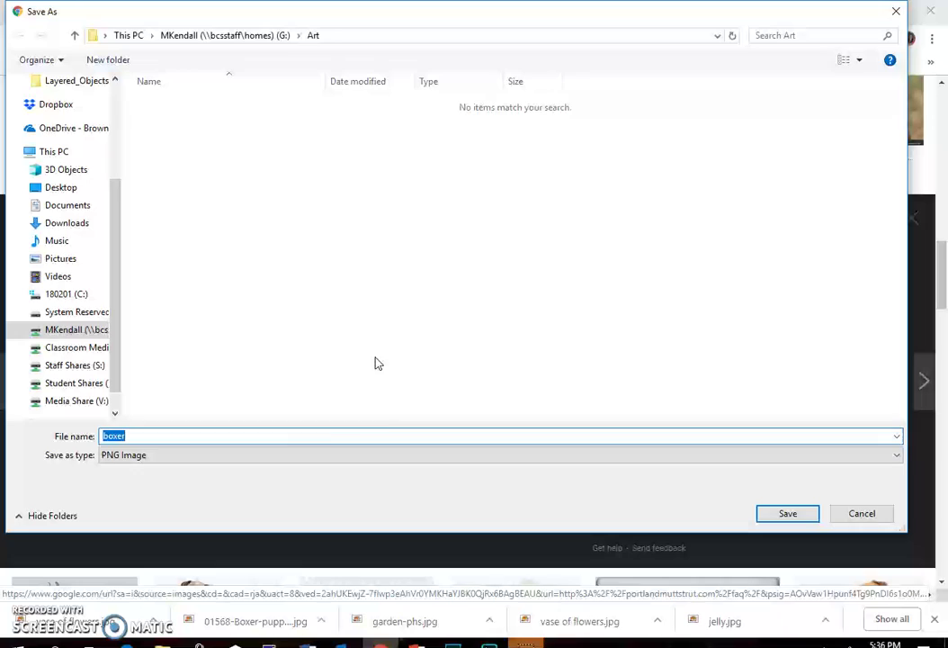
pyautogui.click(131, 455)
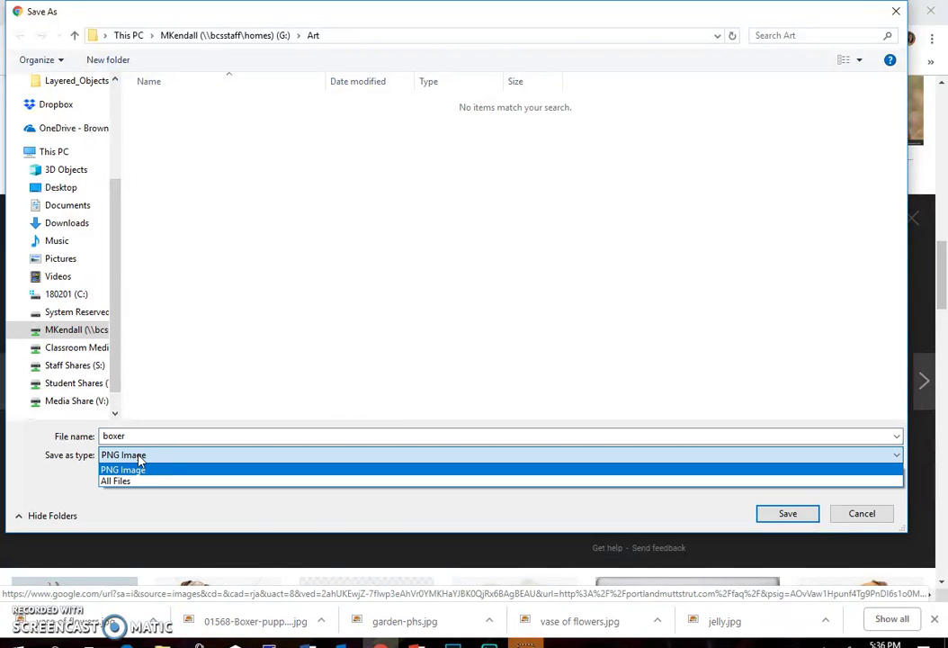
pyautogui.click(139, 456)
pyautogui.click(134, 481)
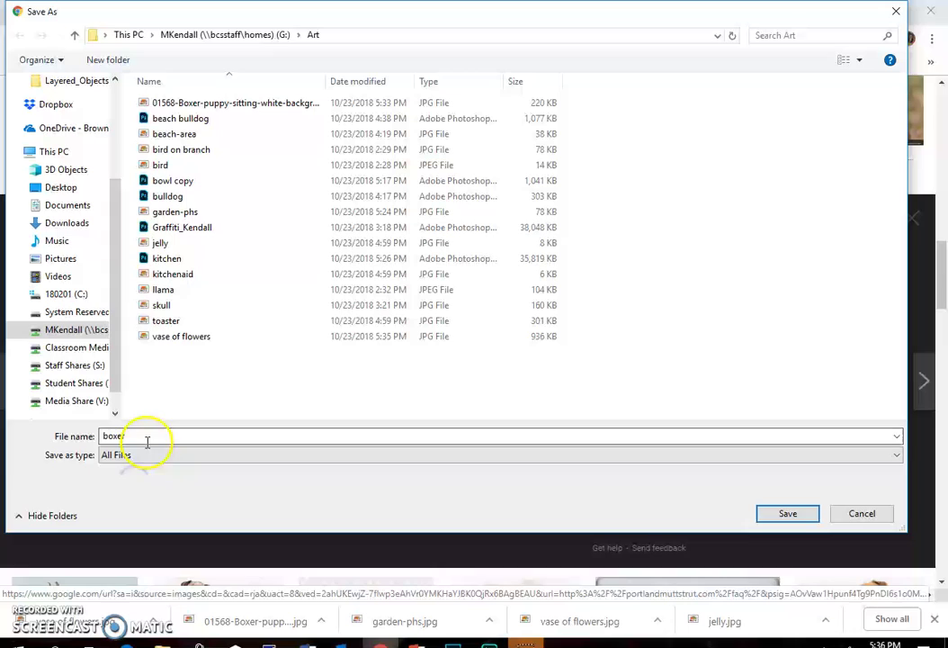
pyautogui.doubleClick(147, 436)
pyautogui.rightClick(148, 437)
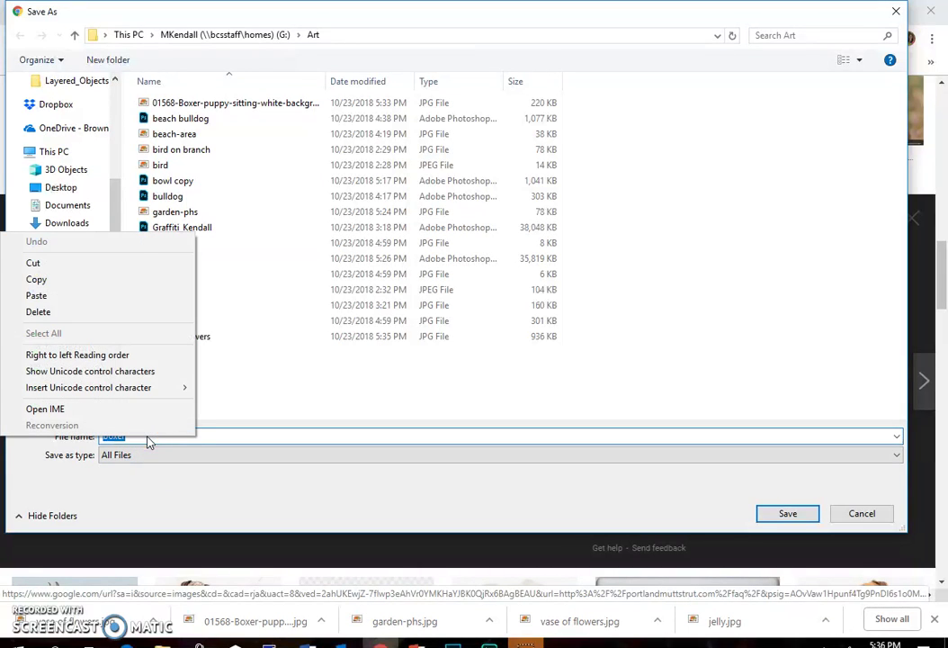
pyautogui.press('Escape')
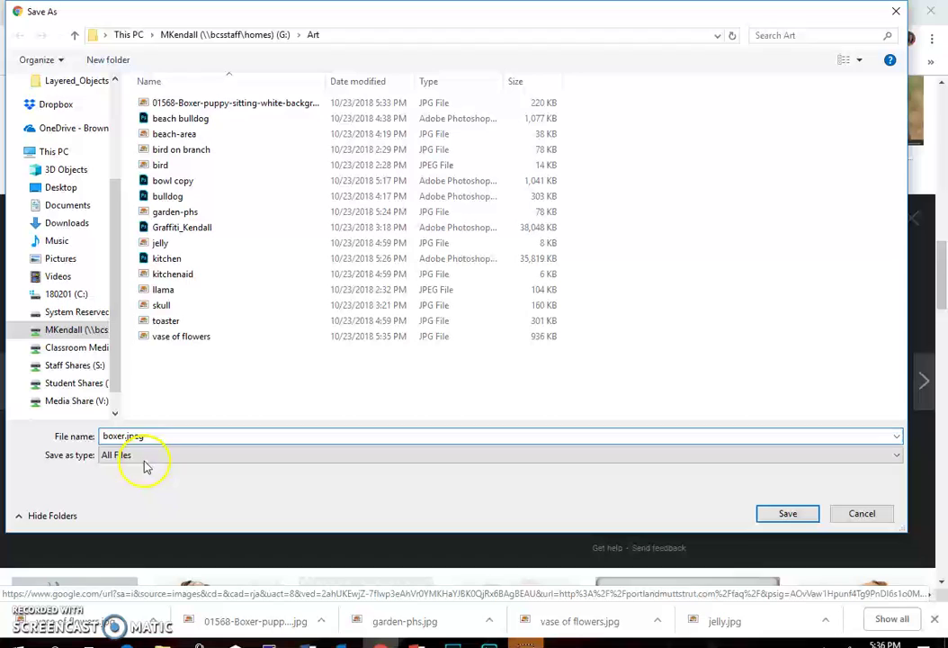
pyautogui.click(788, 515)
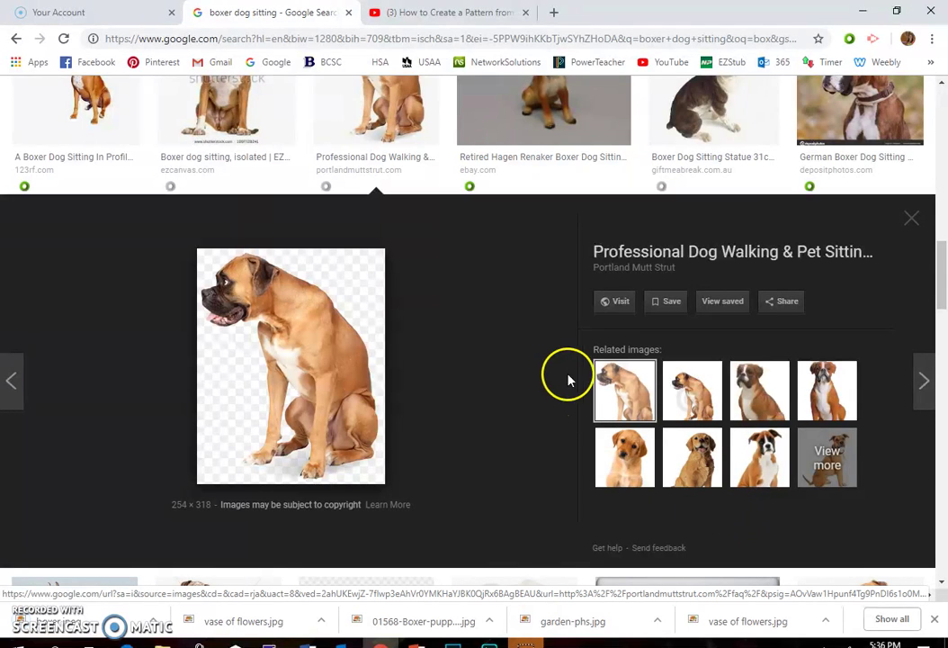
# - Replace the image search with 'clown'
pyautogui.scroll(5, 525, 345)
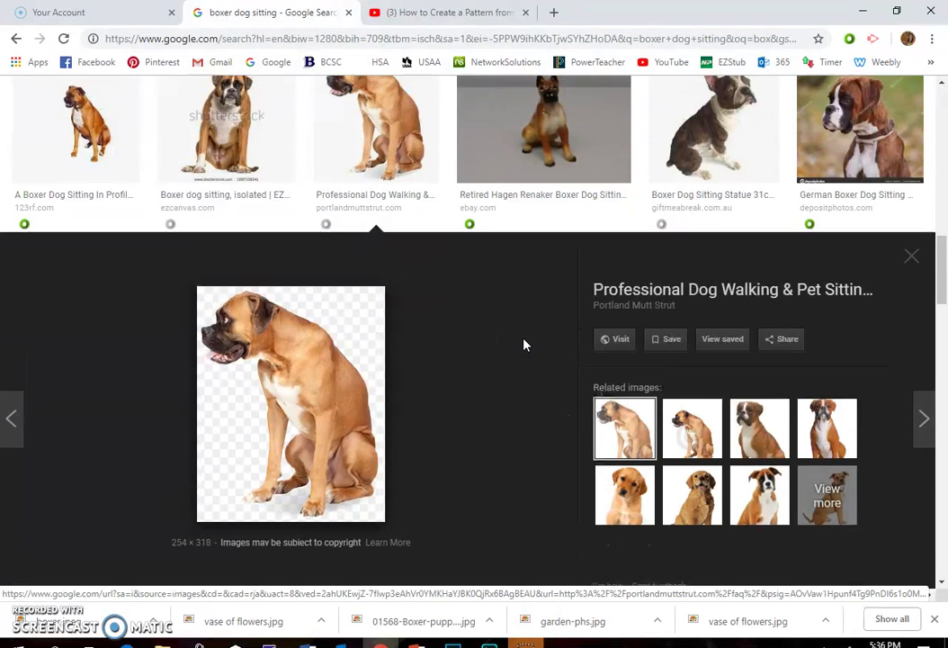
pyautogui.rightClick(525, 343)
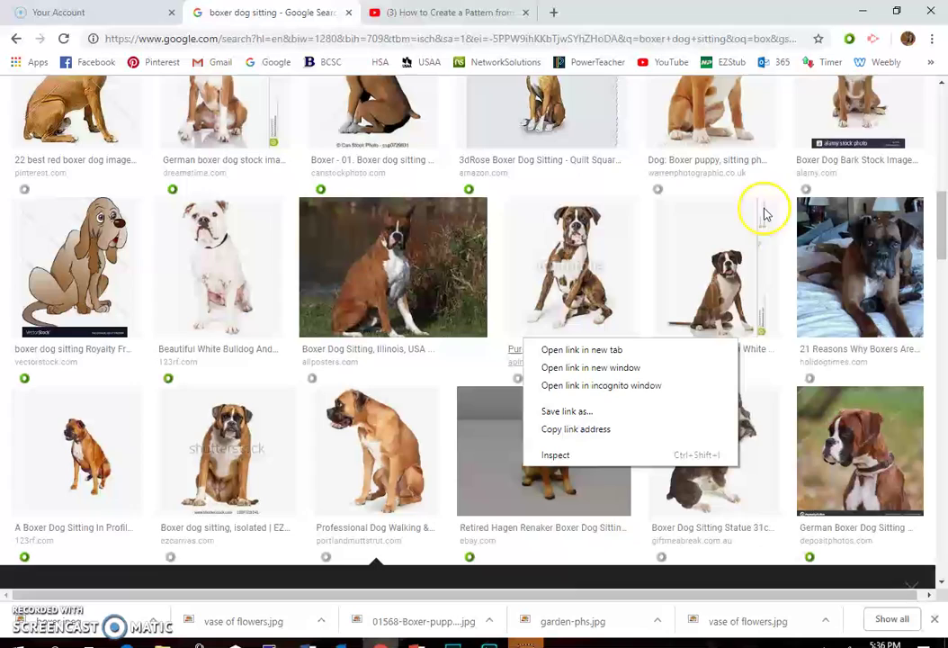
pyautogui.moveTo(942, 211); pyautogui.dragTo(941, 90)
pyautogui.click(213, 110)
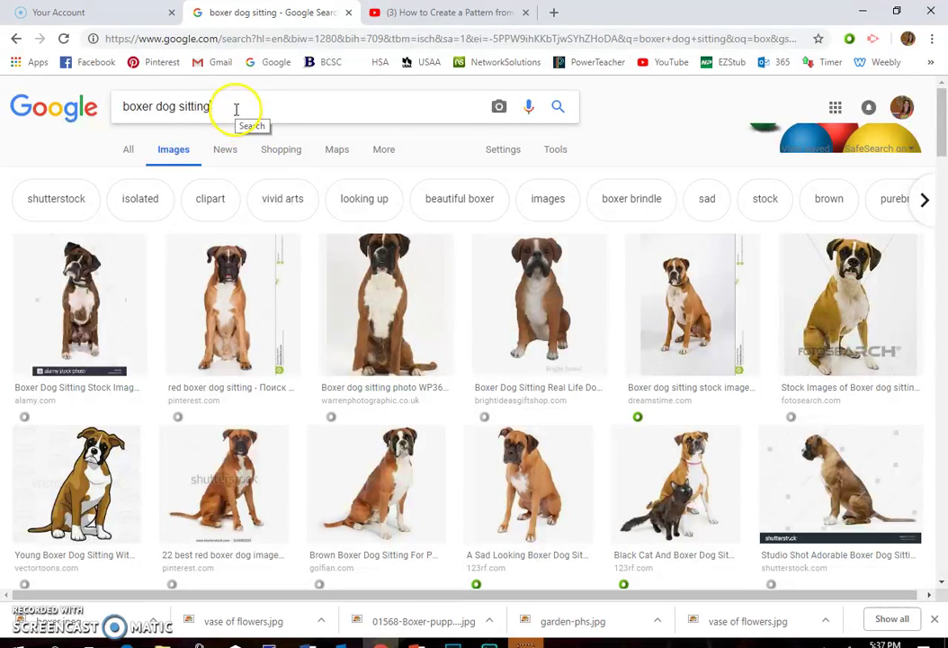
pyautogui.moveTo(239, 110); pyautogui.dragTo(122, 122)
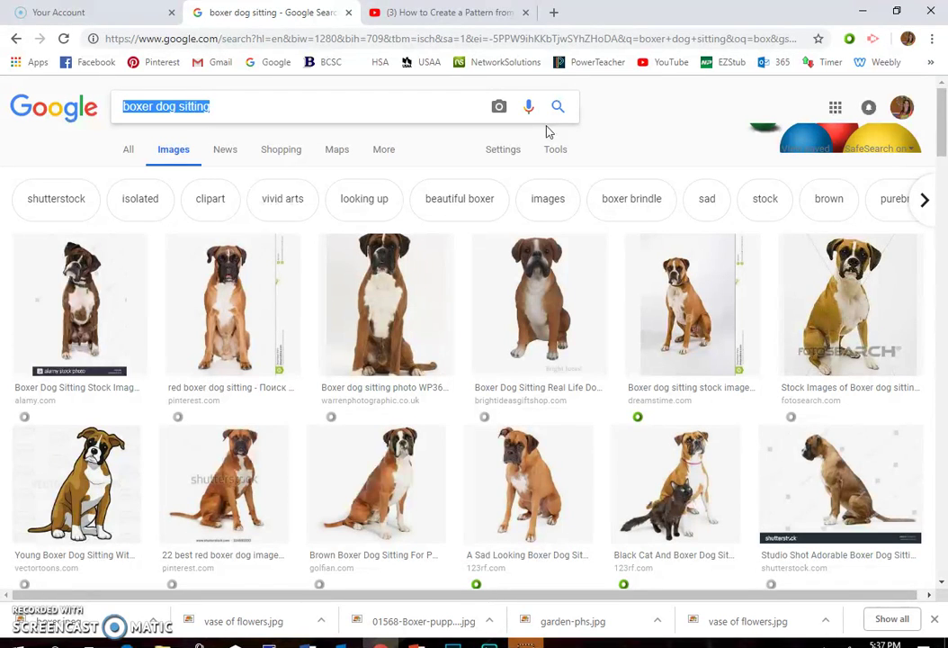
pyautogui.write('clown')
pyautogui.press('Return')
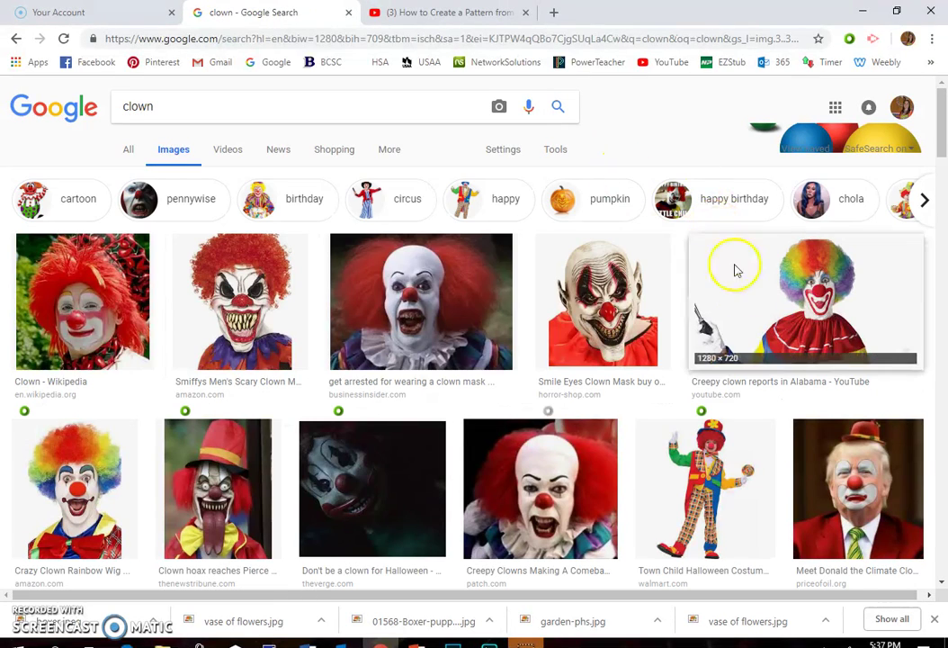
# - Save the Big Top Clown Costume image to the Art folder as clown
pyautogui.scroll(-3, 745, 362)
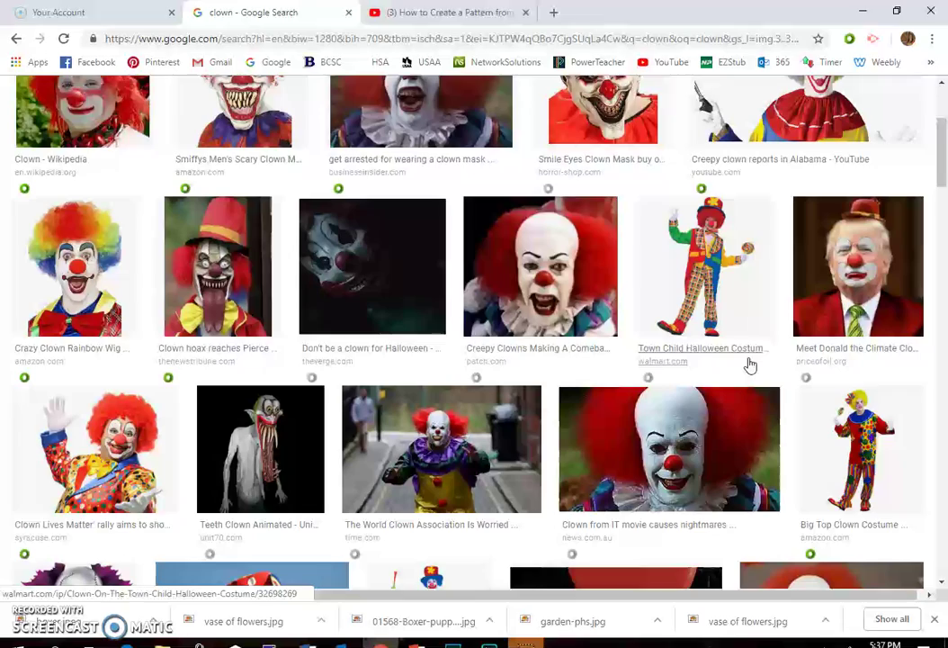
pyautogui.scroll(-1, 751, 364)
pyautogui.scroll(-2, 750, 365)
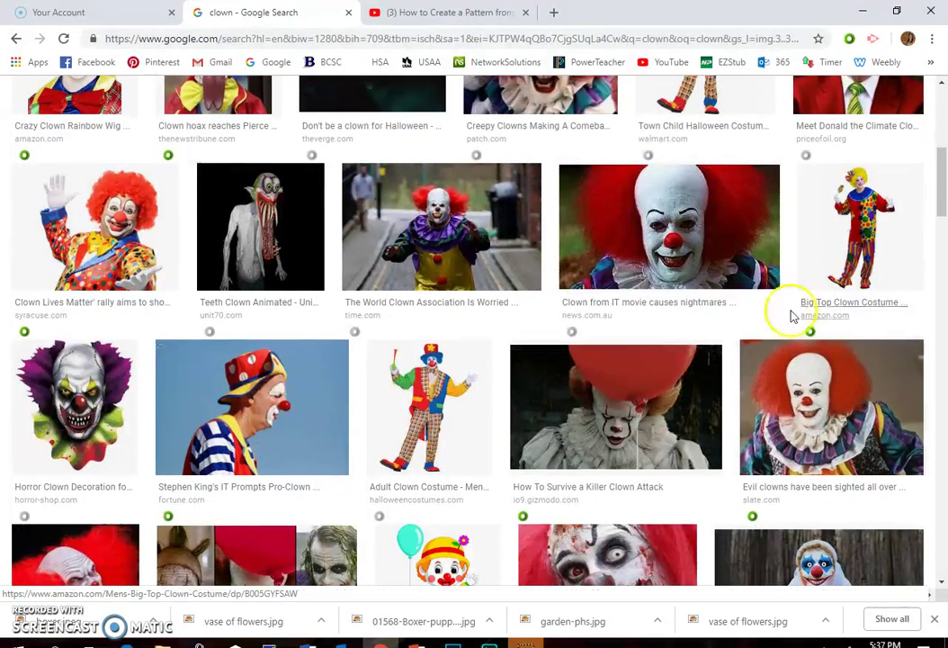
pyautogui.click(868, 257)
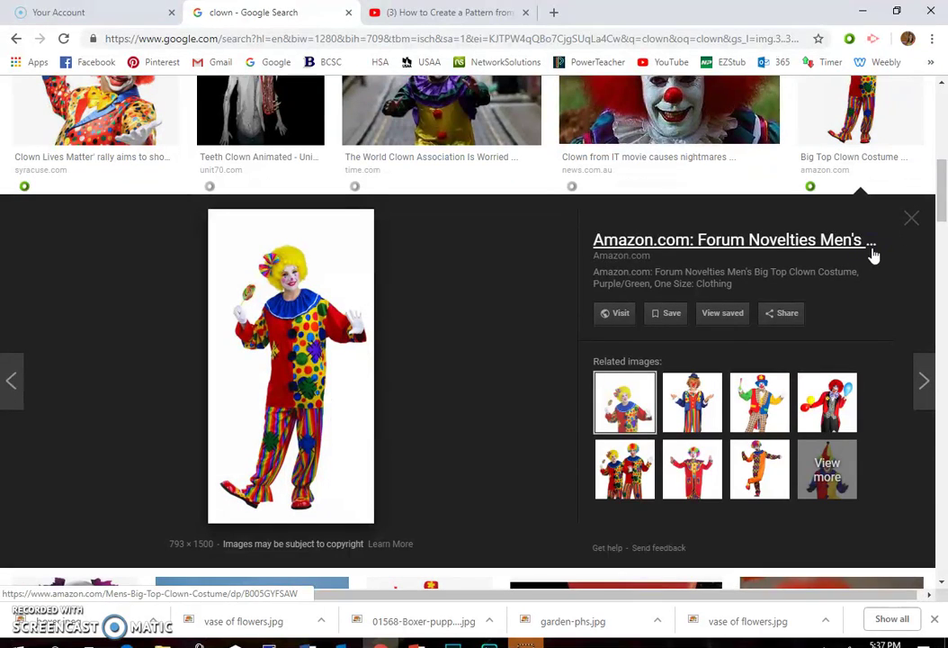
pyautogui.rightClick(286, 349)
pyautogui.click(346, 477)
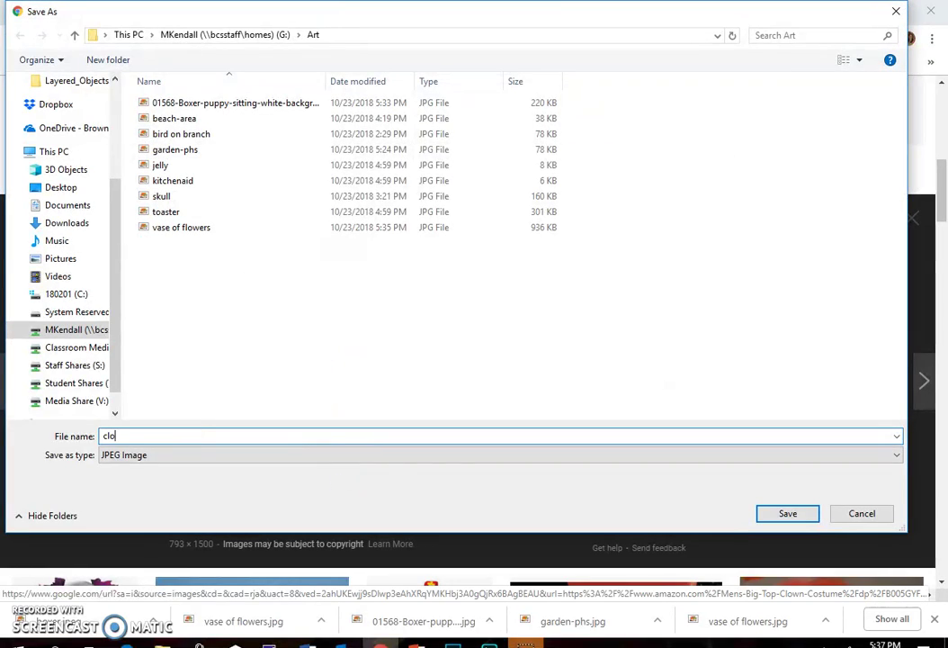
pyautogui.write('clown')
pyautogui.press('Return')
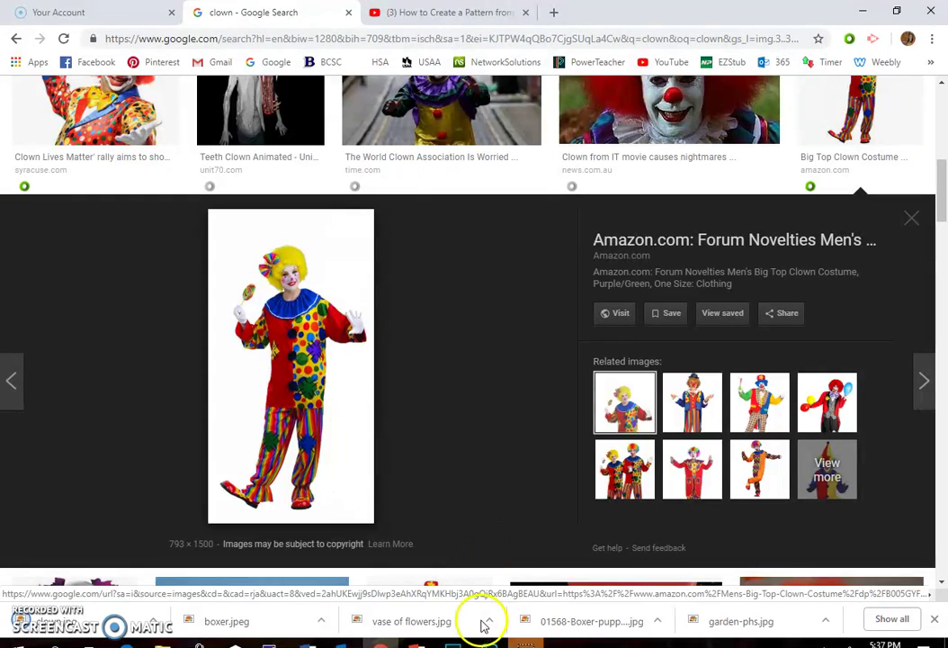
pyautogui.click(454, 641)
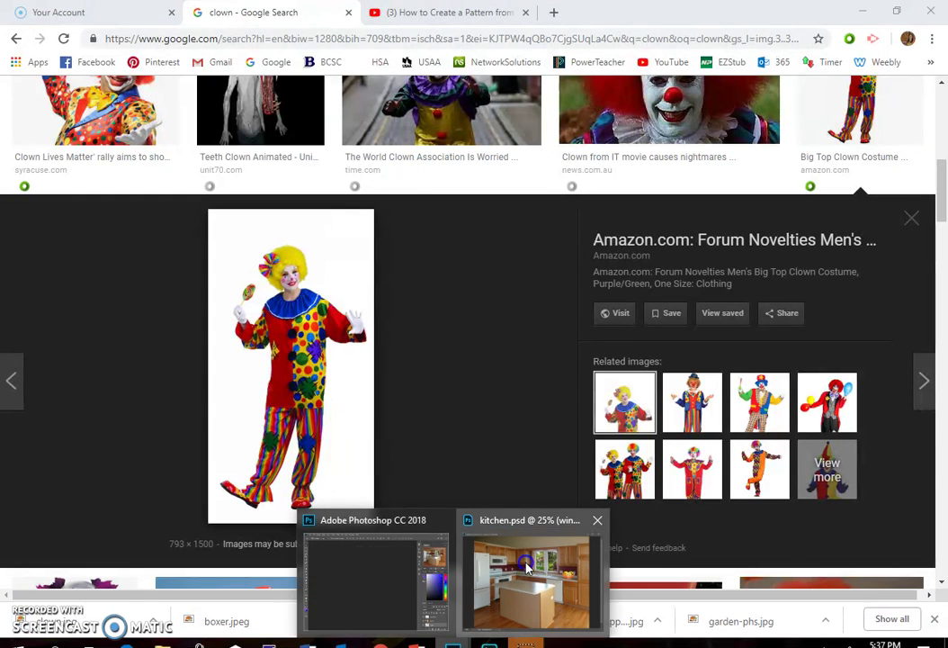
# - Open vase of flowers, boxer and clown images together, dismissing the JPEG marker error
pyautogui.click(468, 585)
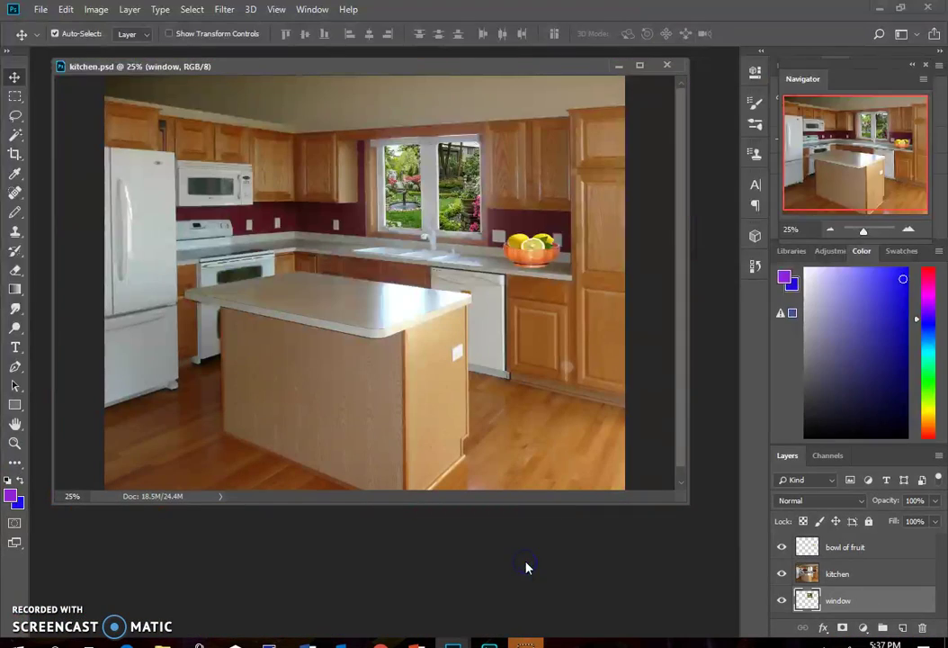
pyautogui.click(40, 10)
pyautogui.click(52, 39)
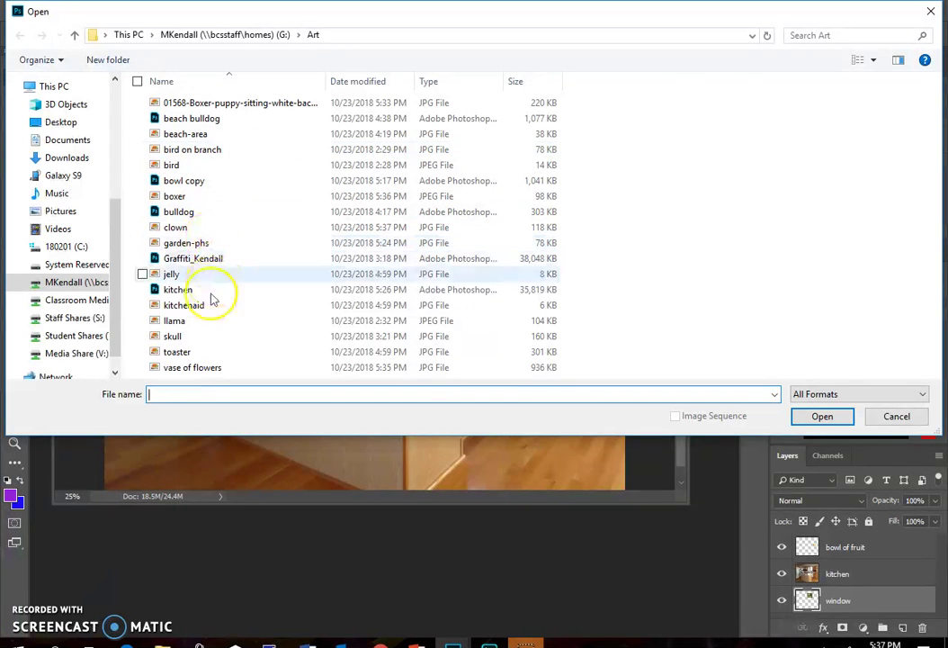
pyautogui.click(198, 369)
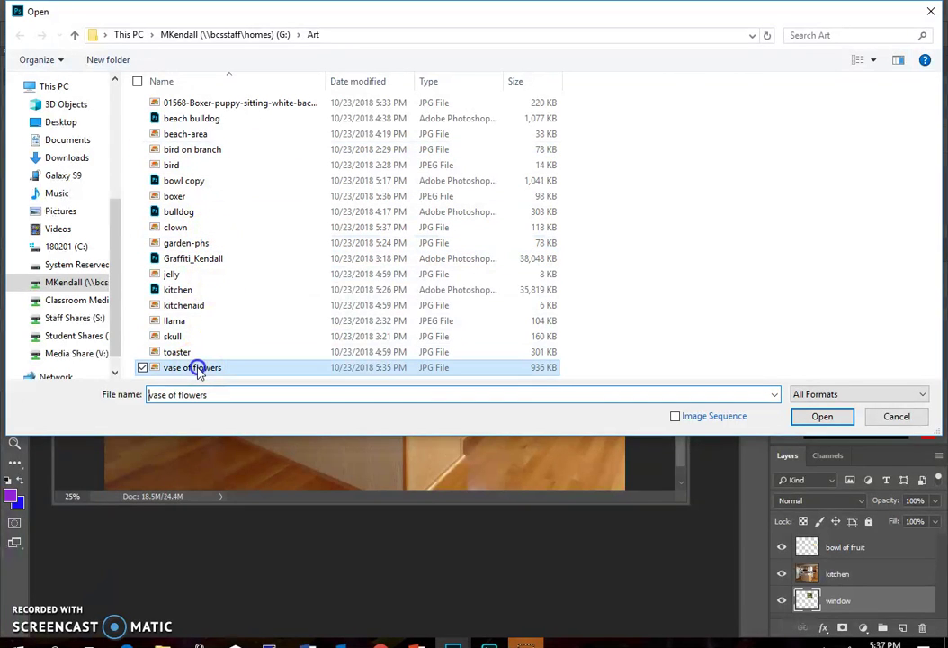
pyautogui.keyDown('ctrl'); pyautogui.click(216, 200); pyautogui.keyUp('ctrl')
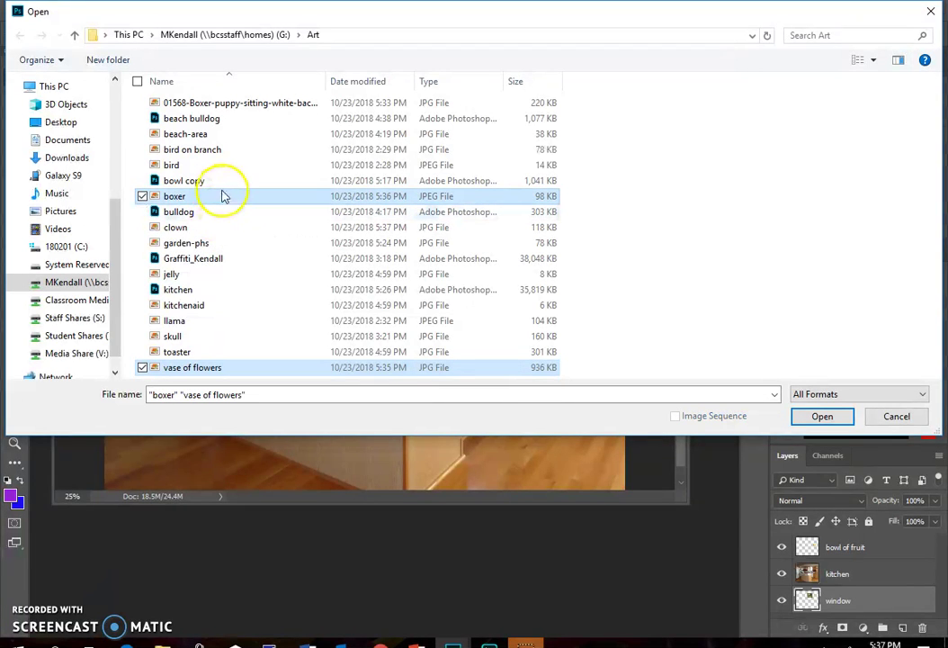
pyautogui.keyDown('ctrl'); pyautogui.click(225, 227); pyautogui.keyUp('ctrl')
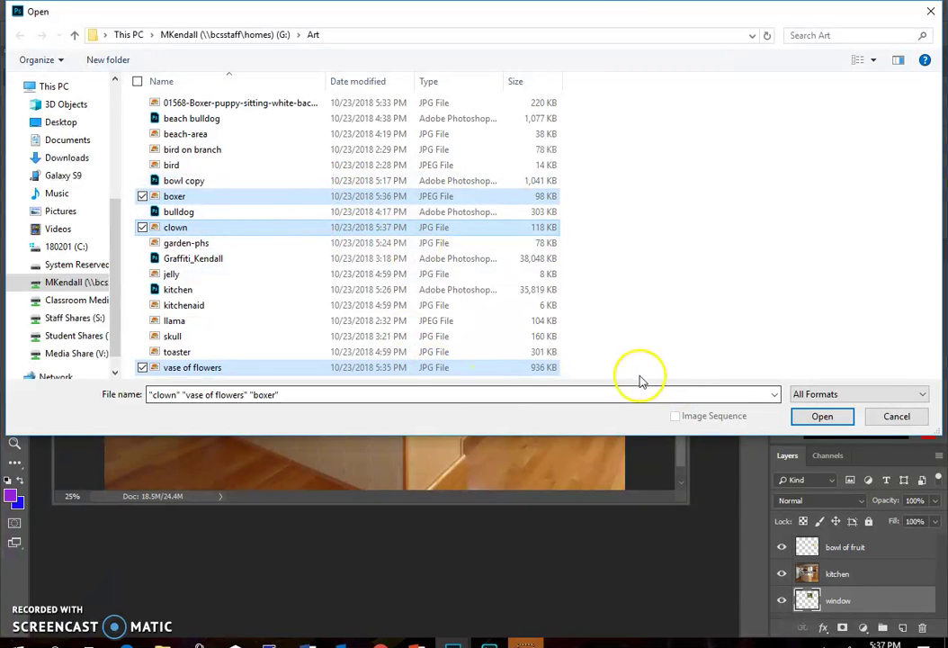
pyautogui.click(844, 423)
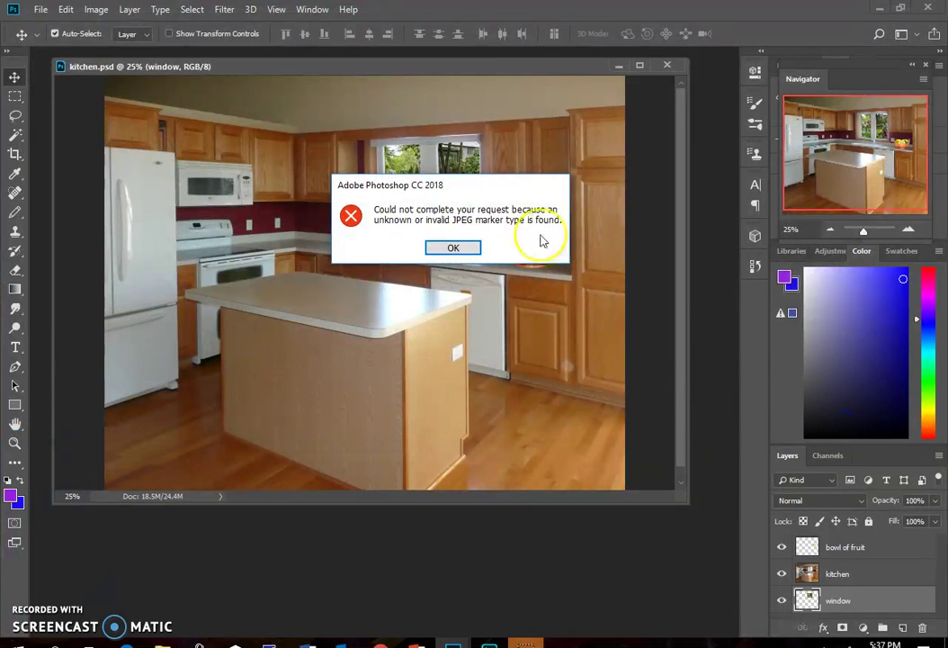
pyautogui.click(458, 250)
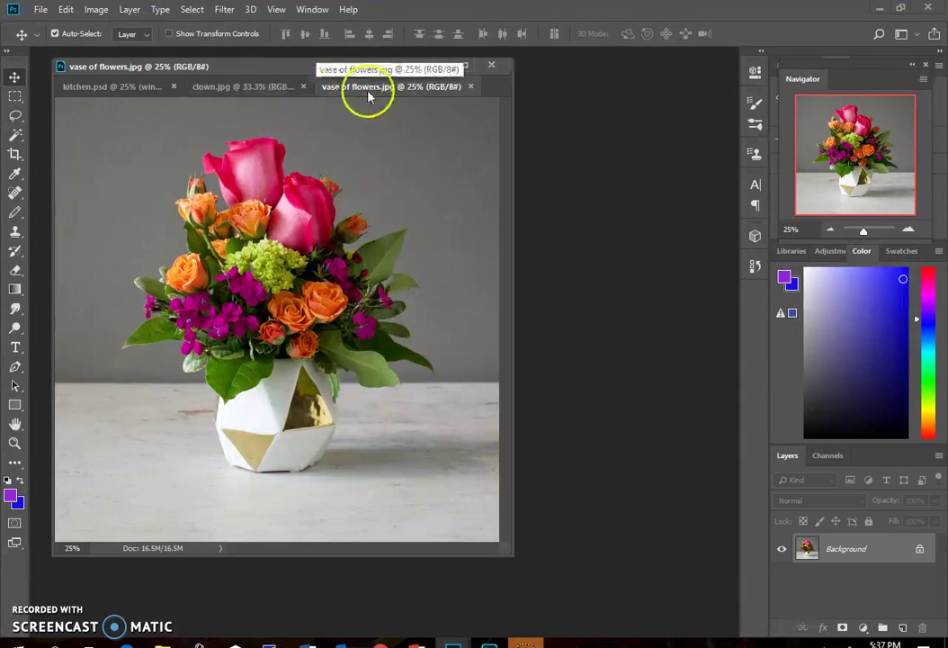
# - Float the vase of flowers and clown images in their own windows beside kitchen.psd
pyautogui.moveTo(366, 94); pyautogui.dragTo(538, 121)
pyautogui.moveTo(286, 89); pyautogui.dragTo(263, 253)
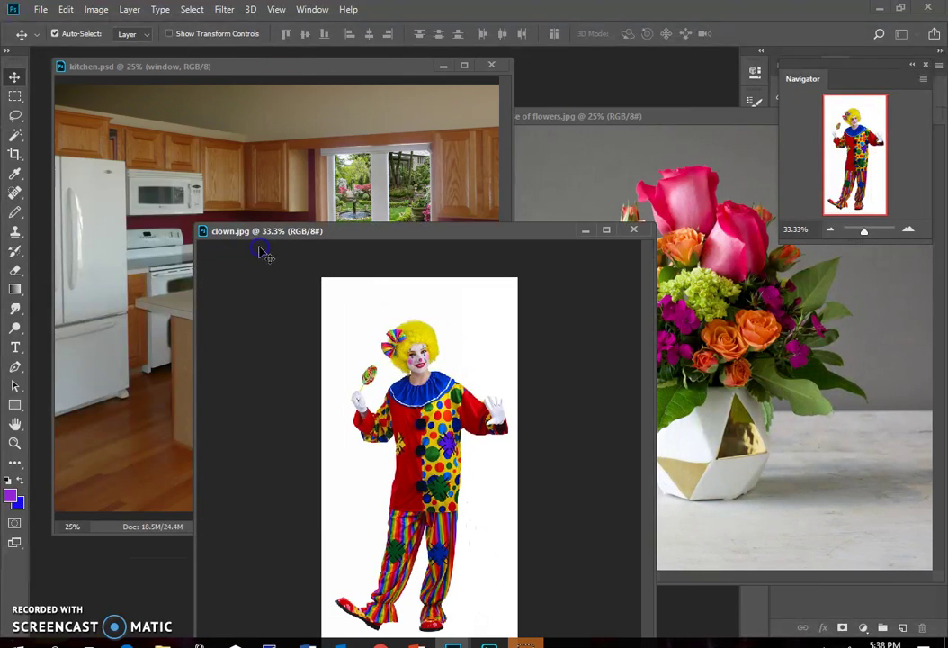
pyautogui.click(238, 72)
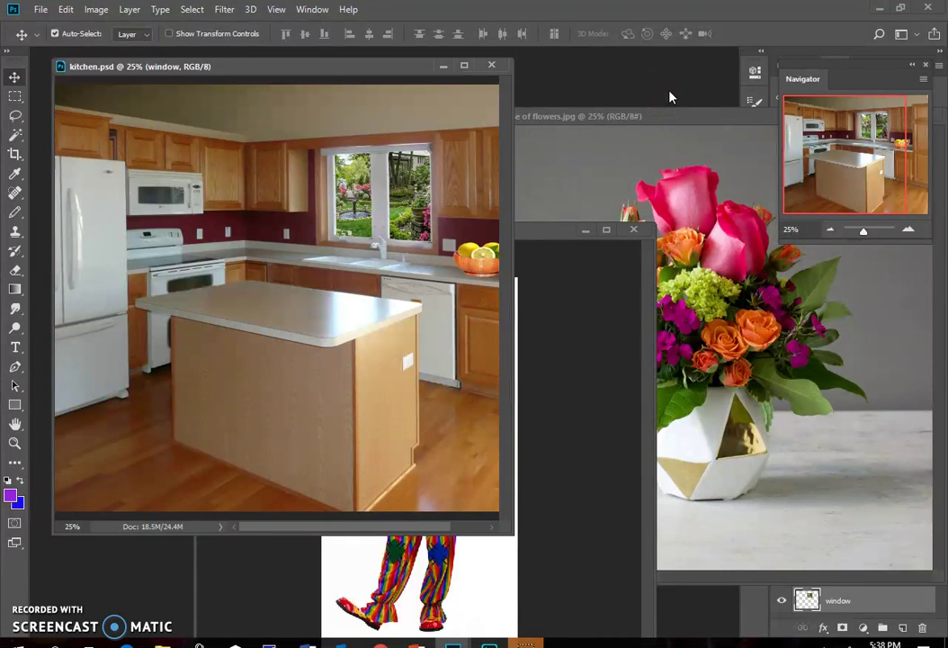
pyautogui.click(665, 114)
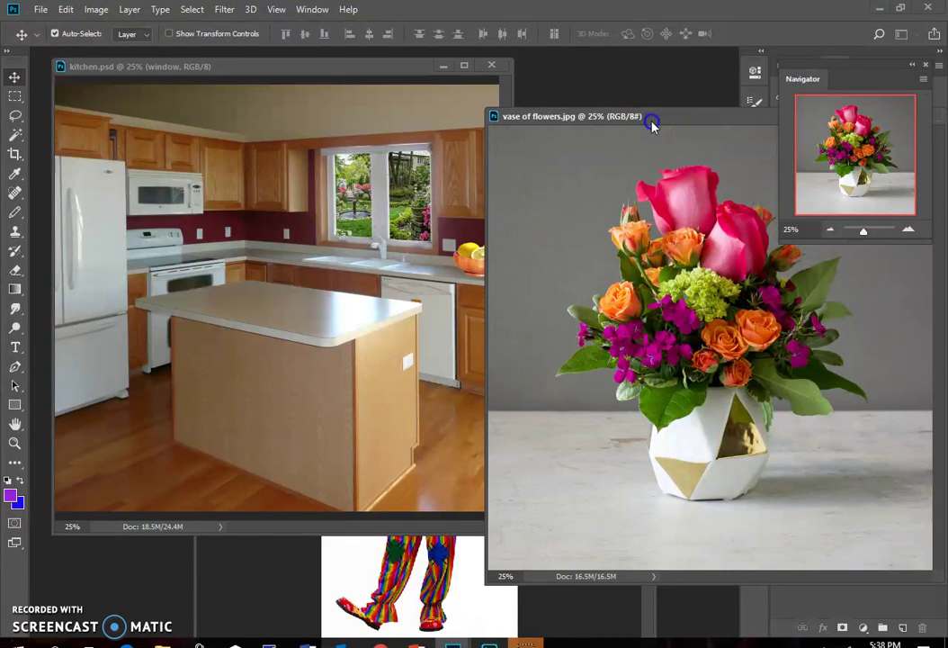
pyautogui.moveTo(651, 118); pyautogui.dragTo(393, 103)
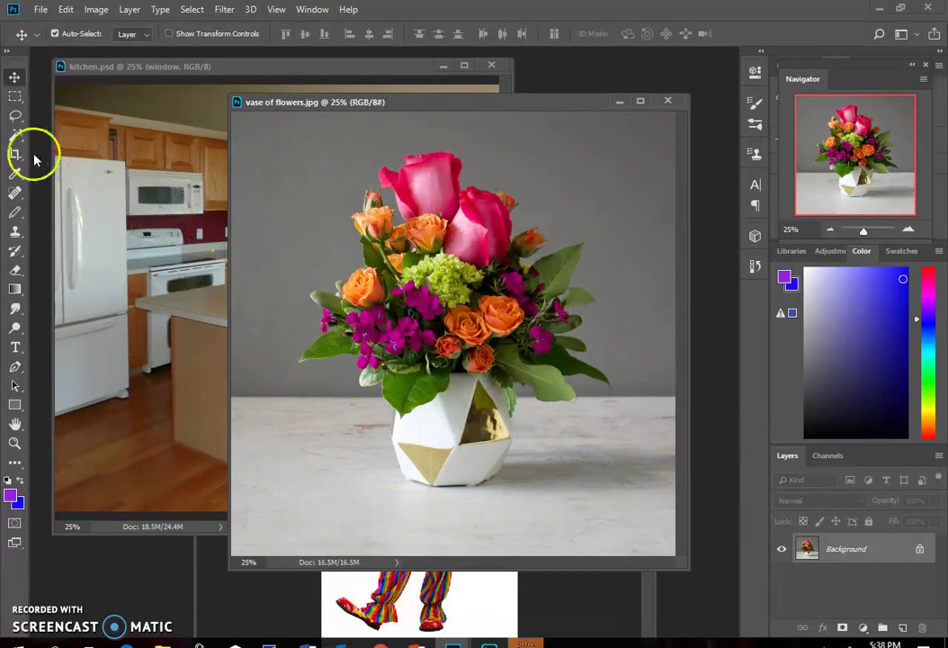
# - Magic Wand the grey wall, unlock the Background layer and delete the wall to transparency
pyautogui.click(15, 135)
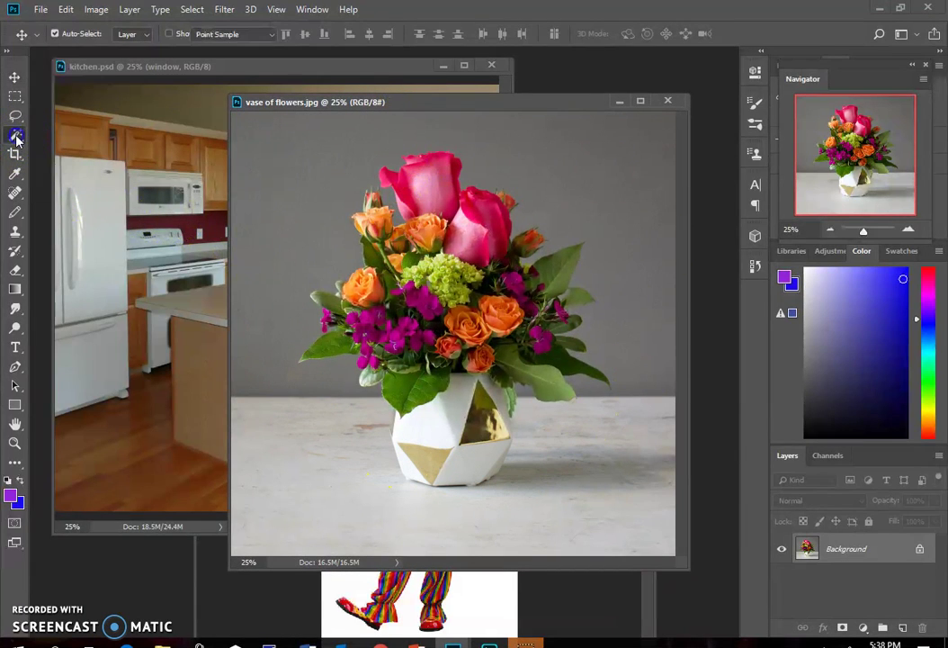
pyautogui.click(585, 191)
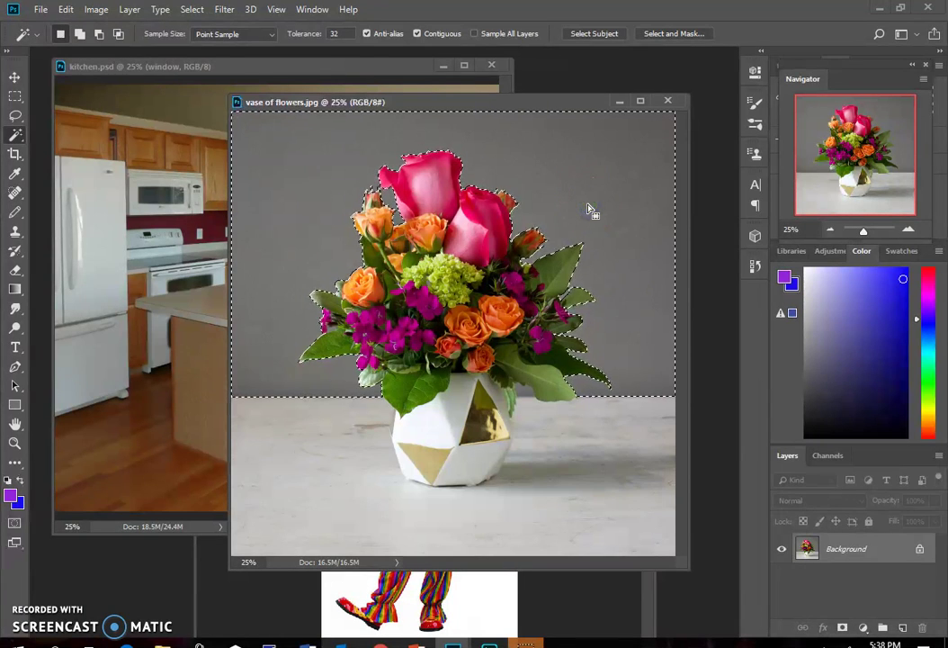
pyautogui.press('shift')
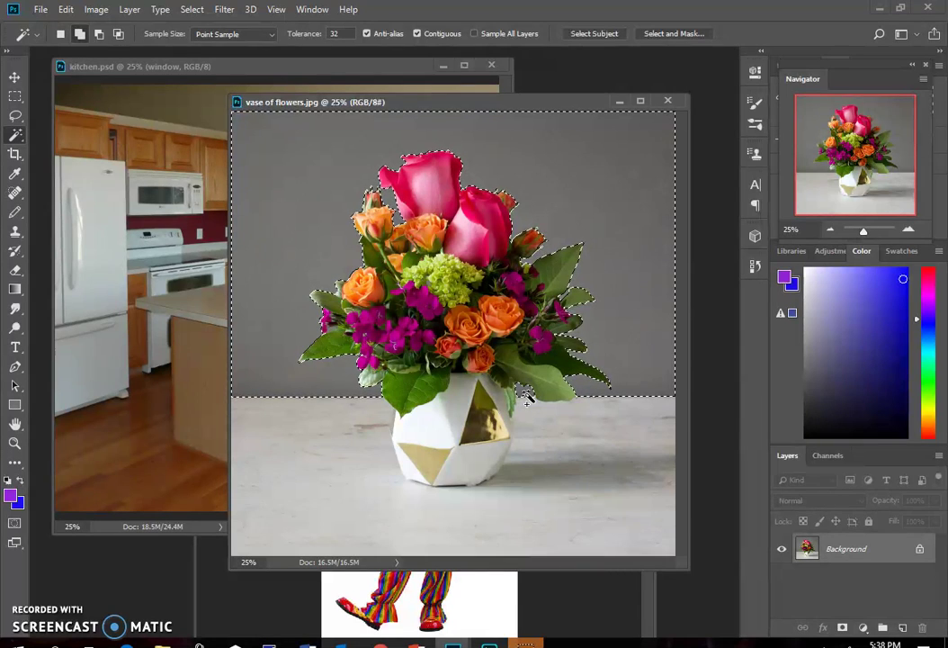
pyautogui.keyDown('shift'); pyautogui.click(532, 396); pyautogui.keyUp('shift')
pyautogui.click(919, 548)
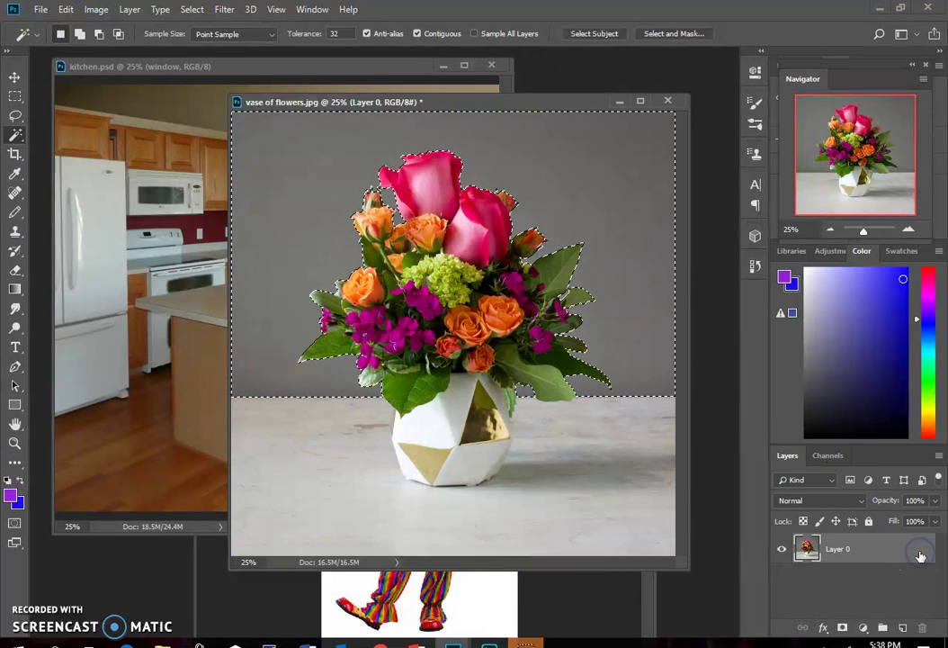
pyautogui.press('Delete')
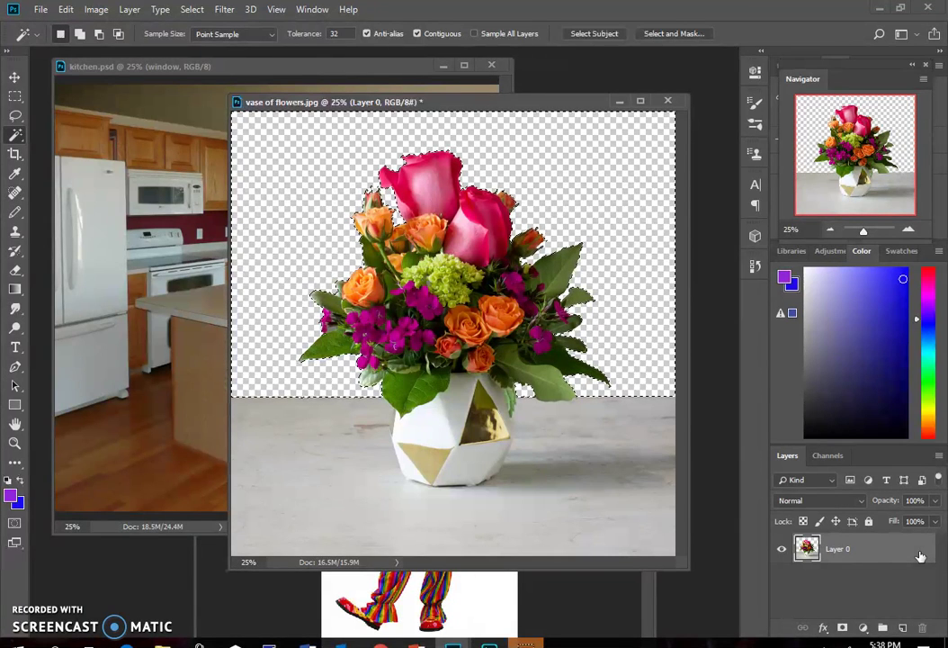
pyautogui.click(531, 480)
# - Try Magic Wand selections on the tabletop around the vase, then deselect
pyautogui.click(556, 443)
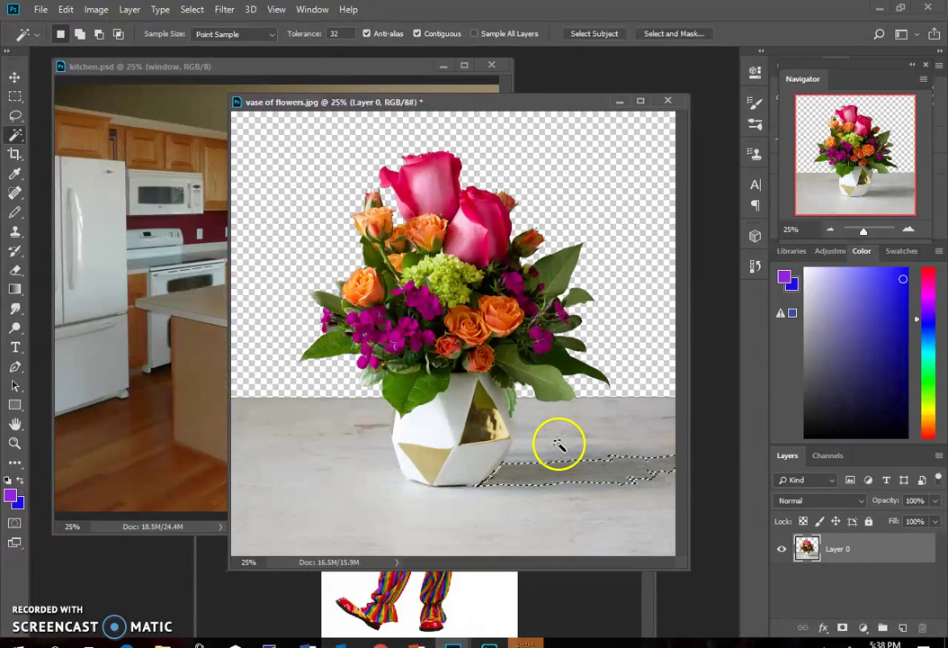
pyautogui.keyDown('shift'); pyautogui.click(478, 451); pyautogui.keyUp('shift')
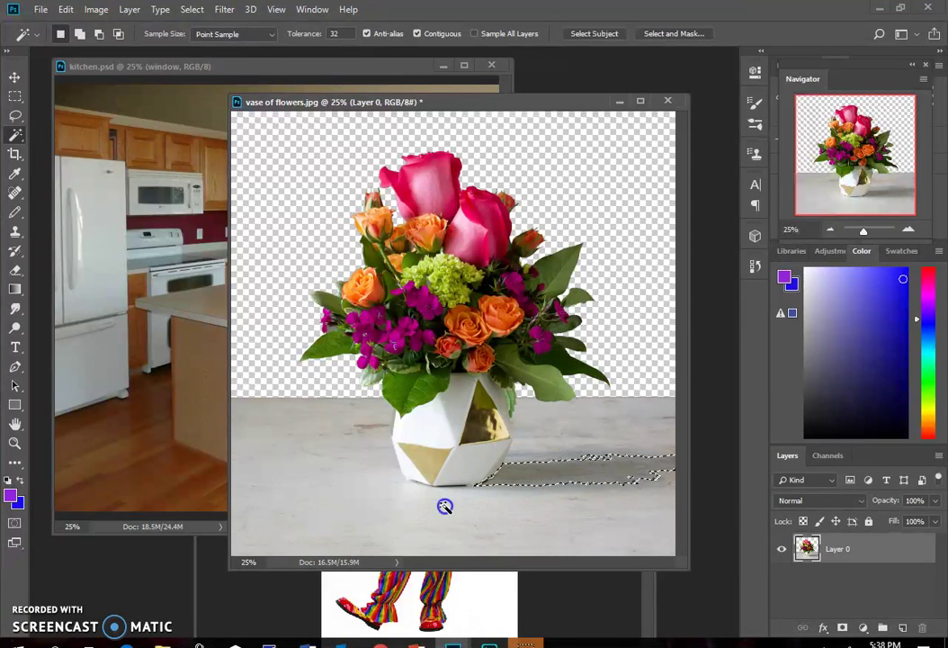
pyautogui.click(351, 440)
pyautogui.hotkey('ctrl', 'z')
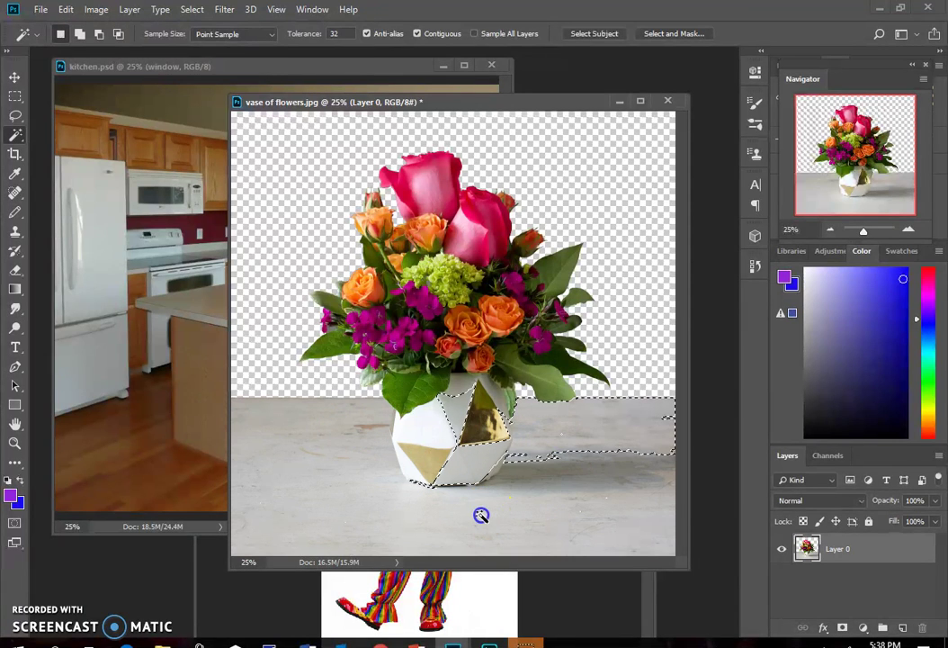
pyautogui.click(483, 513)
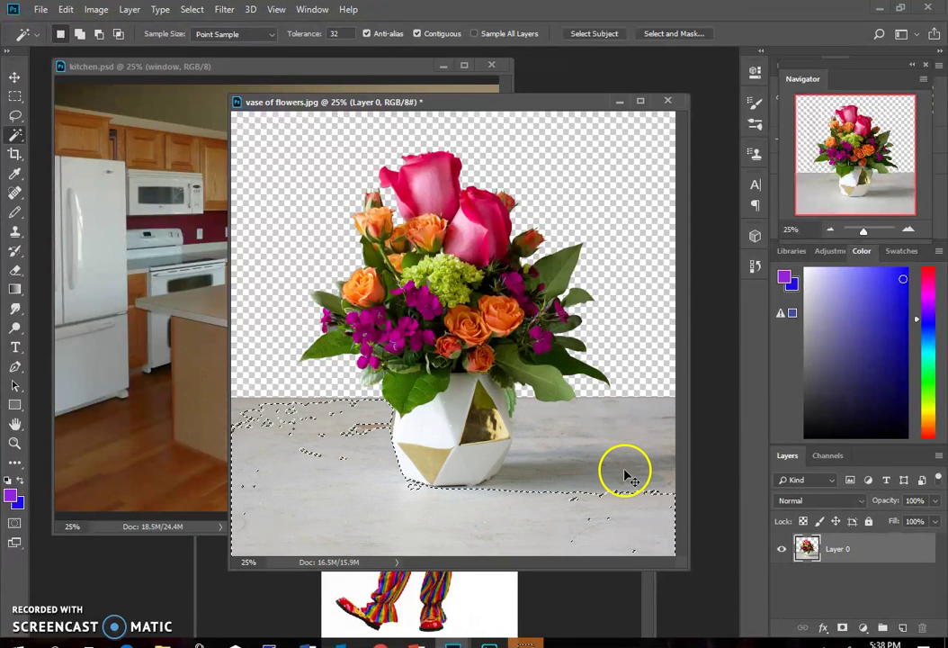
pyautogui.hotkey('ctrl', 'd')
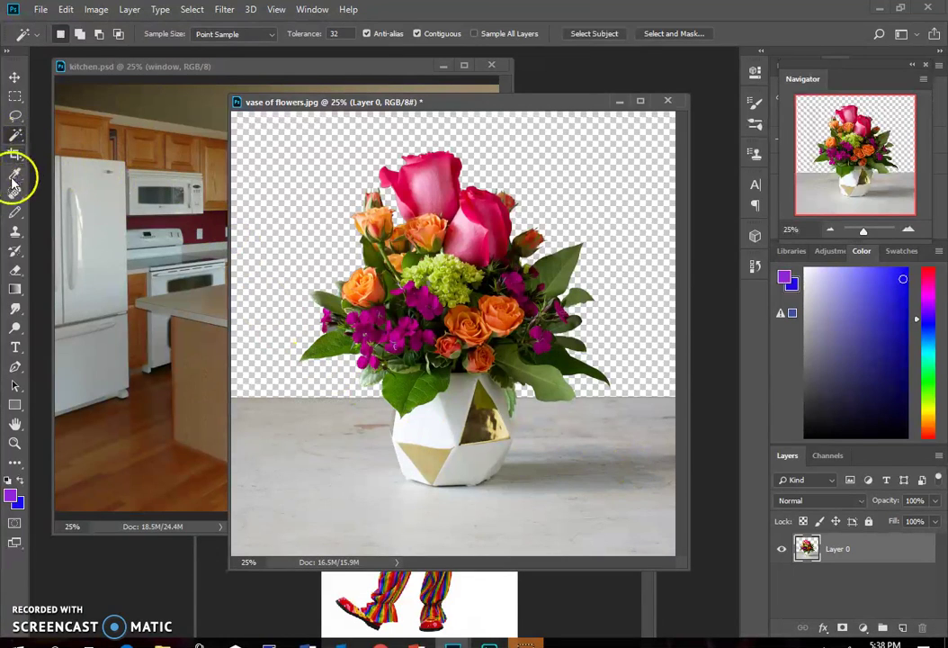
# - Select the tabletop with Magnetic Lasso plus a marquee for the corner, delete it, deselect
pyautogui.rightClick(15, 120)
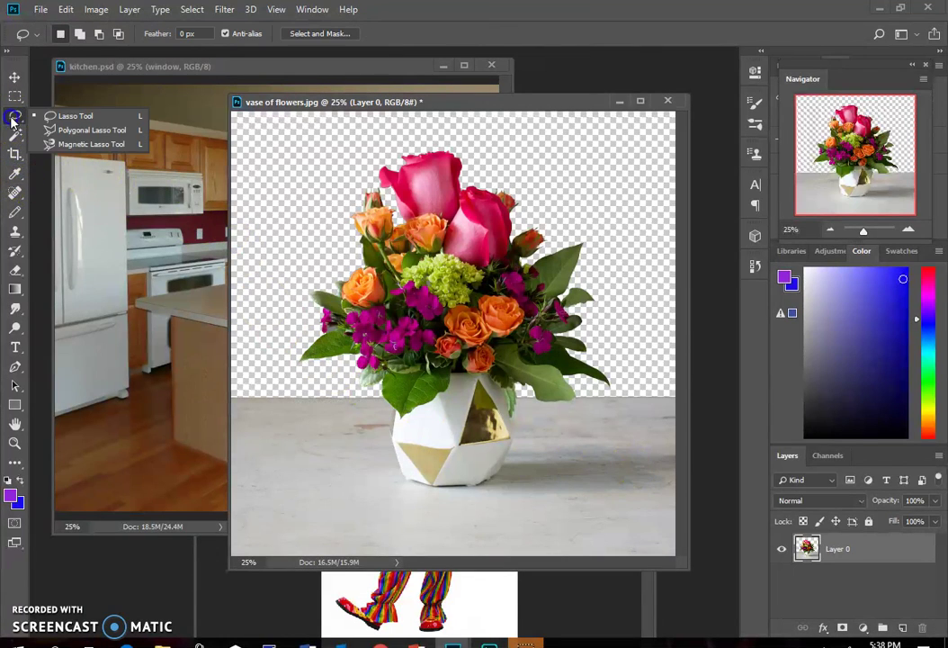
pyautogui.click(56, 142)
pyautogui.click(605, 395)
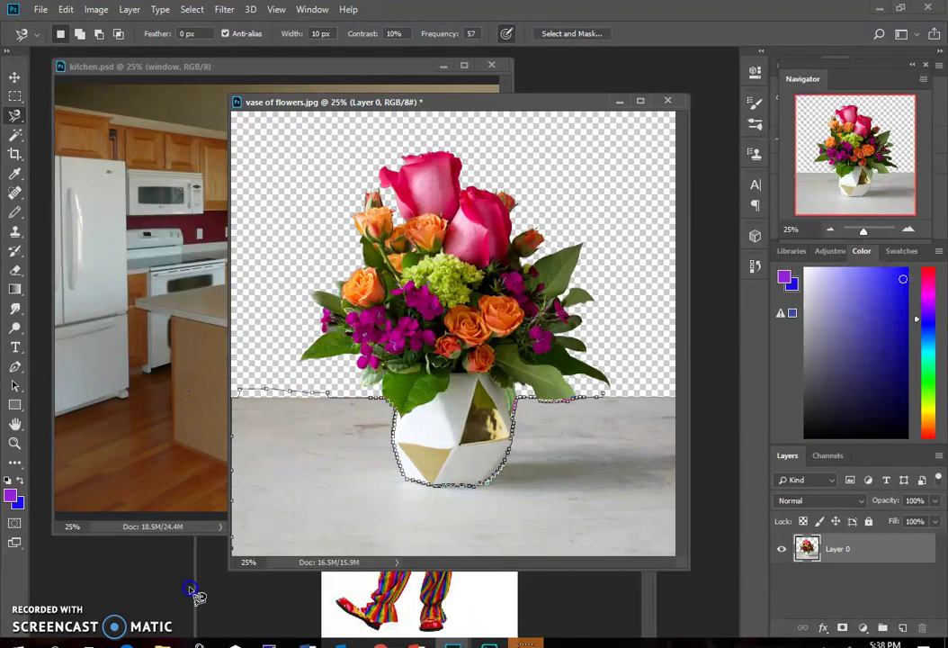
pyautogui.click(674, 379)
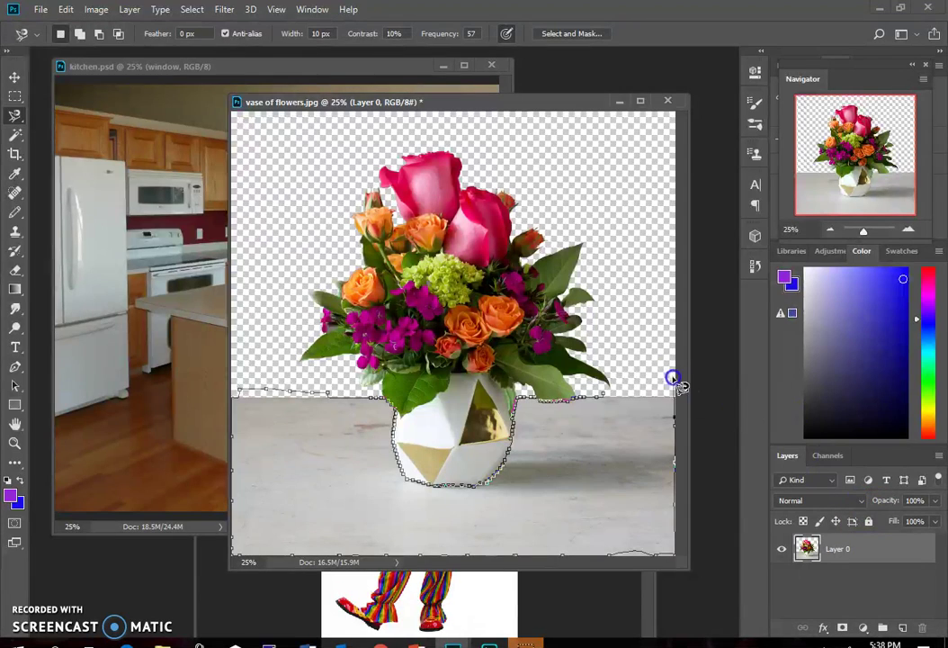
pyautogui.click(605, 393)
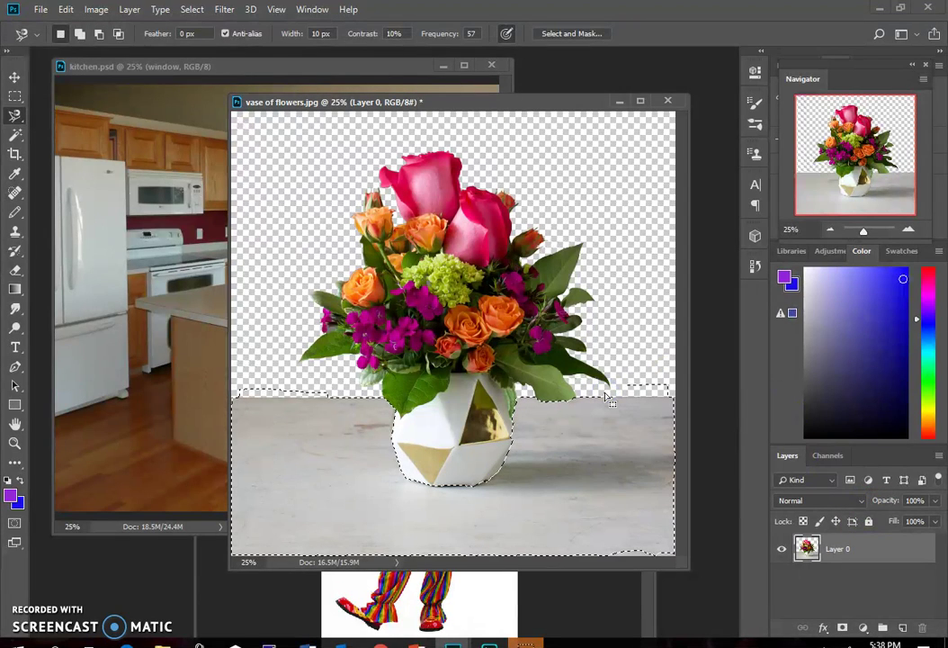
pyautogui.click(14, 96)
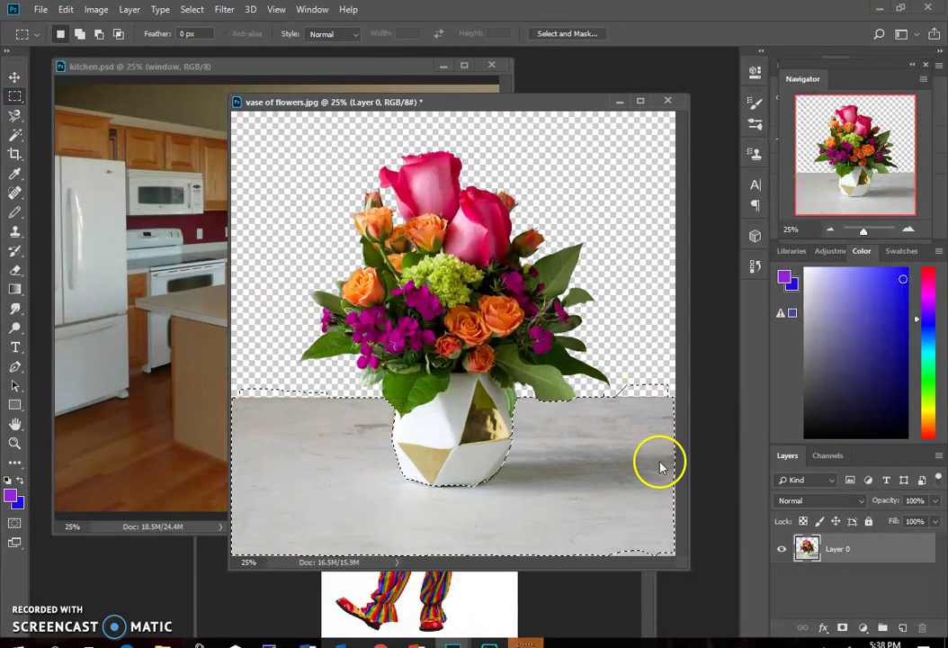
pyautogui.moveTo(317, 510); pyautogui.dragTo(708, 607)
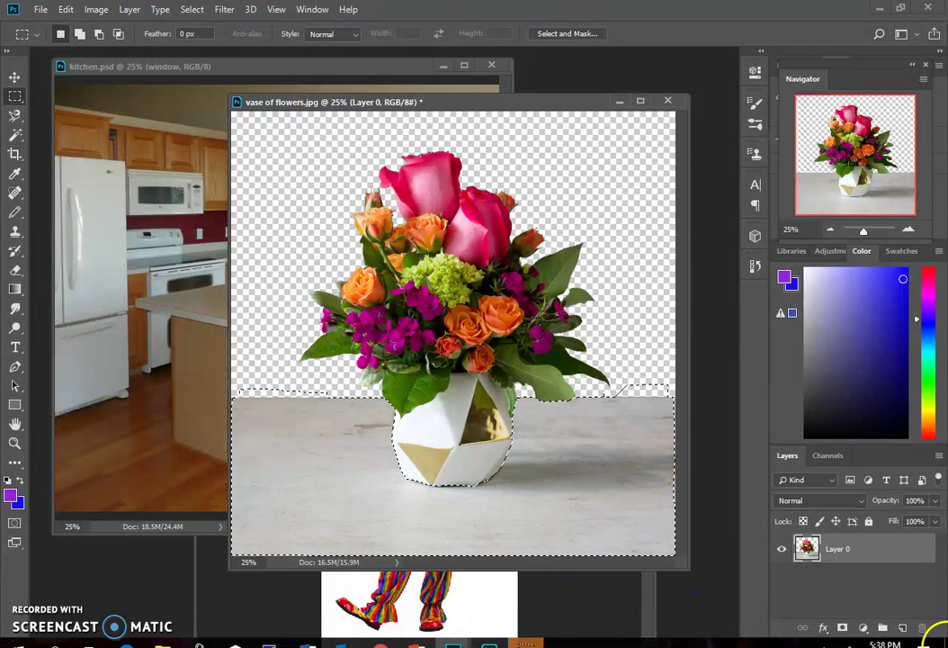
pyautogui.click(867, 567)
pyautogui.press('Delete')
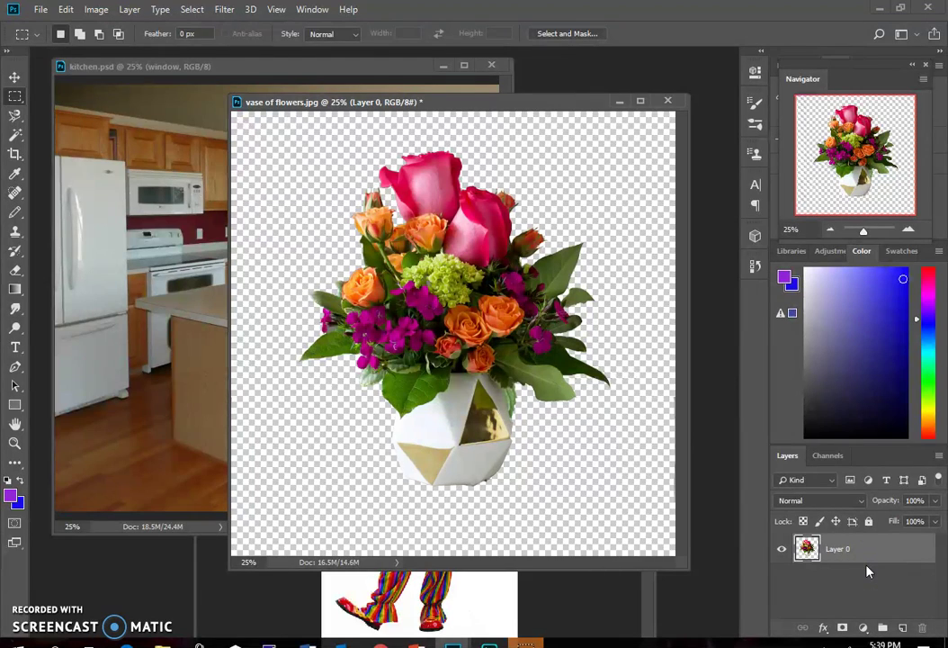
pyautogui.click(457, 248)
# - Drag the isolated vase into kitchen.psd and stack its layer above the kitchen photo
pyautogui.click(15, 76)
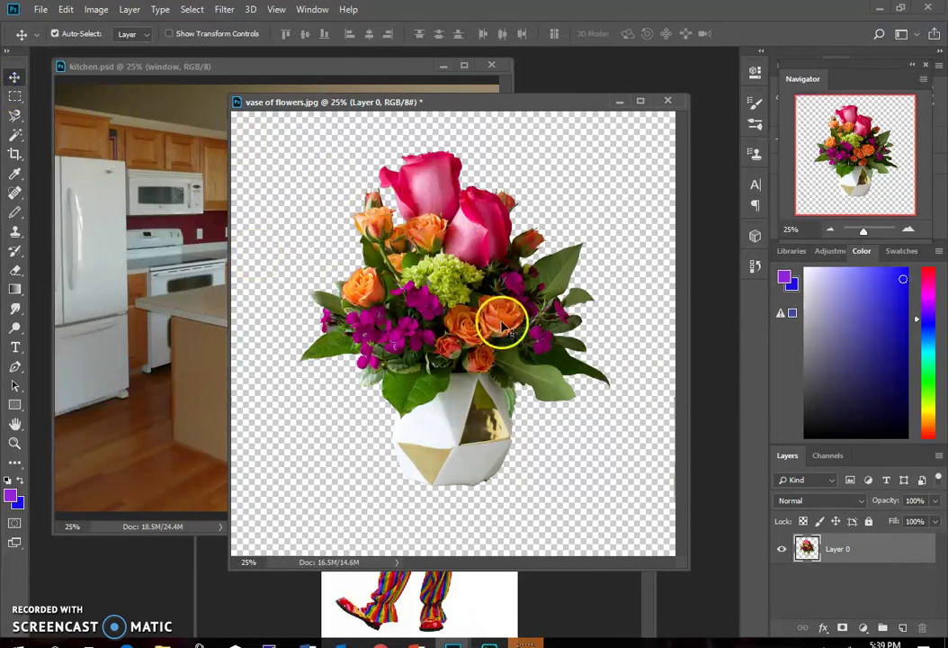
pyautogui.moveTo(469, 326); pyautogui.dragTo(179, 285)
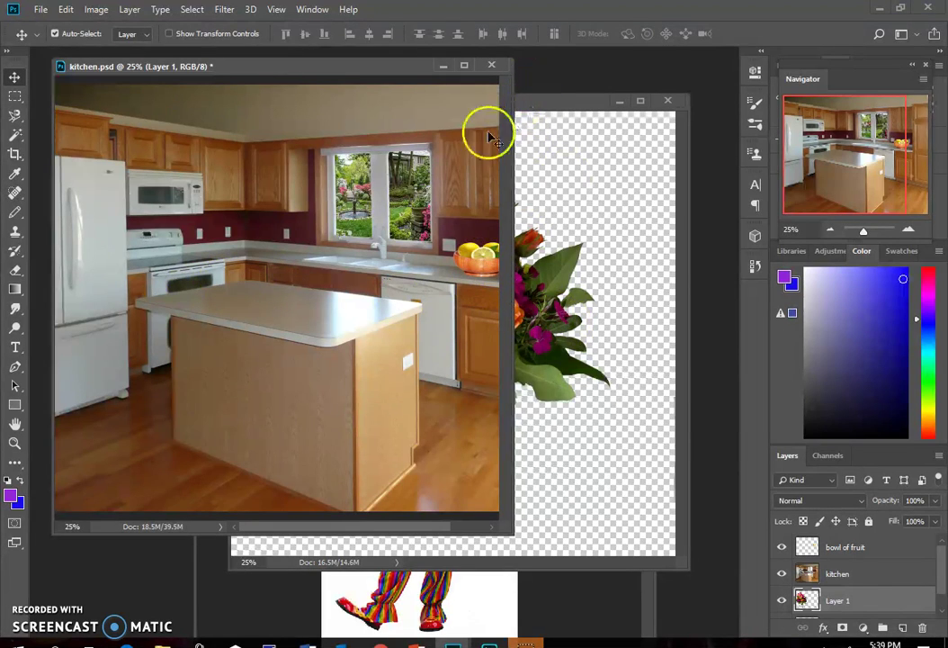
pyautogui.moveTo(512, 275); pyautogui.dragTo(661, 284)
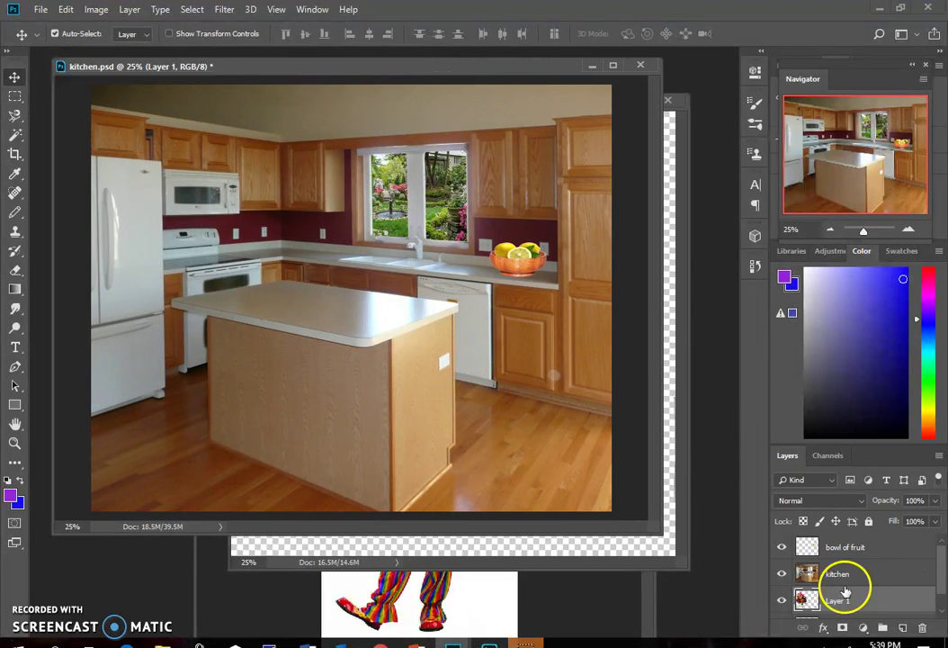
pyautogui.scroll(-1, 855, 580)
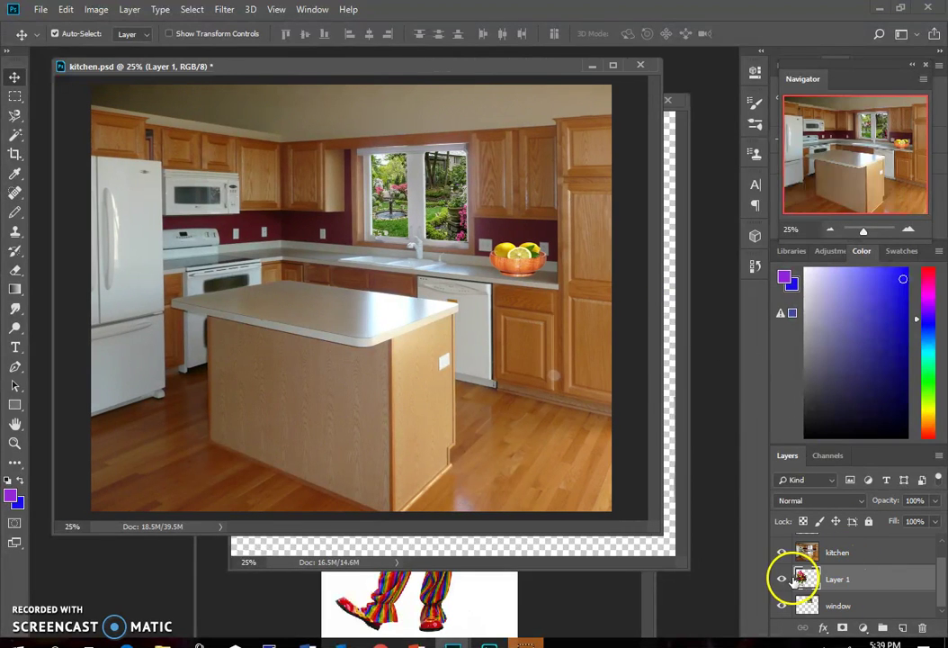
pyautogui.moveTo(788, 583); pyautogui.dragTo(846, 561)
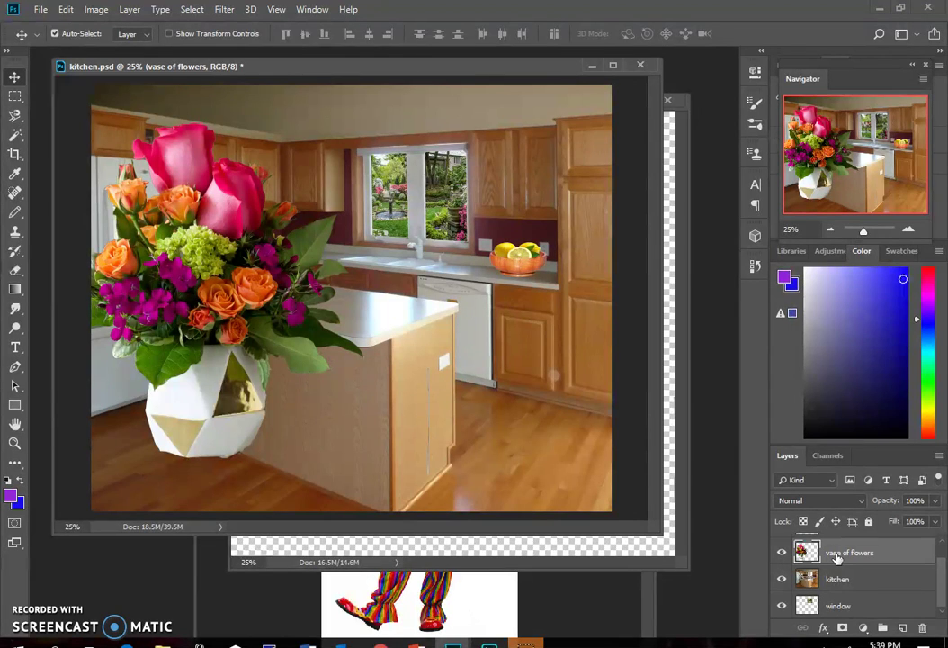
# - Scale the vase down with Ctrl+T and place it on the island countertop's left end
pyautogui.moveTo(256, 281); pyautogui.dragTo(332, 285)
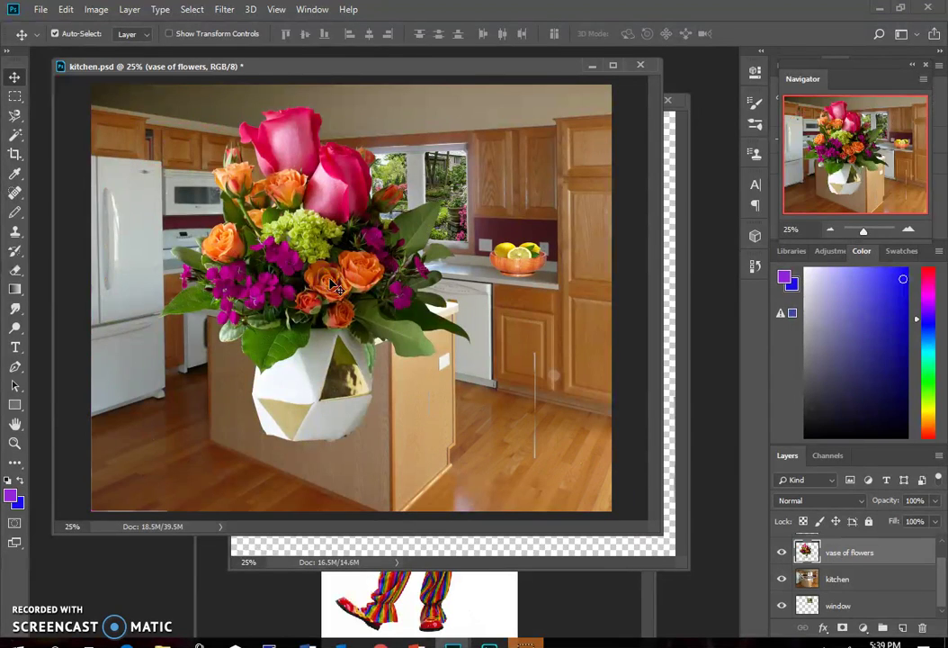
pyautogui.hotkey('ctrl', 't')
pyautogui.moveTo(535, 106); pyautogui.dragTo(358, 213)
pyautogui.moveTo(311, 265); pyautogui.dragTo(329, 269)
pyautogui.press('Return')
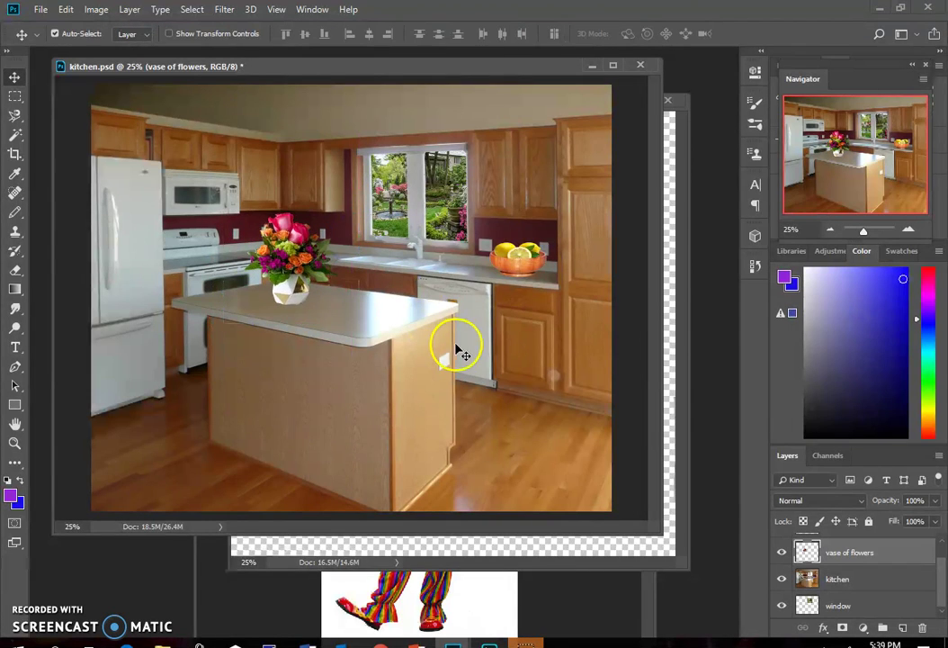
pyautogui.moveTo(288, 260)
pyautogui.mouseDown()
pyautogui.moveTo(288, 284)
pyautogui.moveTo(312, 276)
pyautogui.moveTo(295, 253)
pyautogui.mouseUp()
pyautogui.scroll(3, 302, 256)
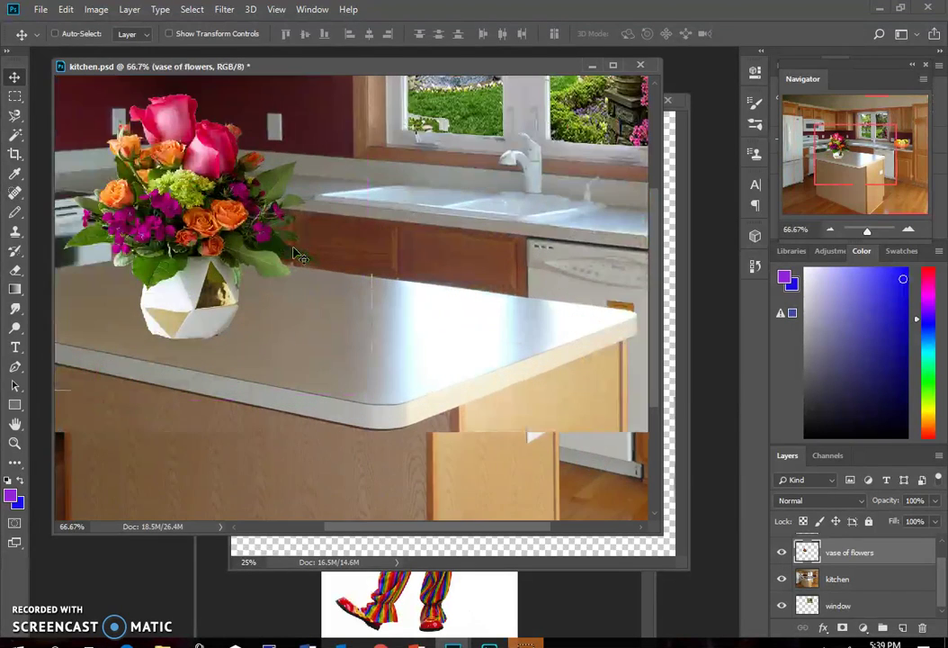
pyautogui.click(373, 292)
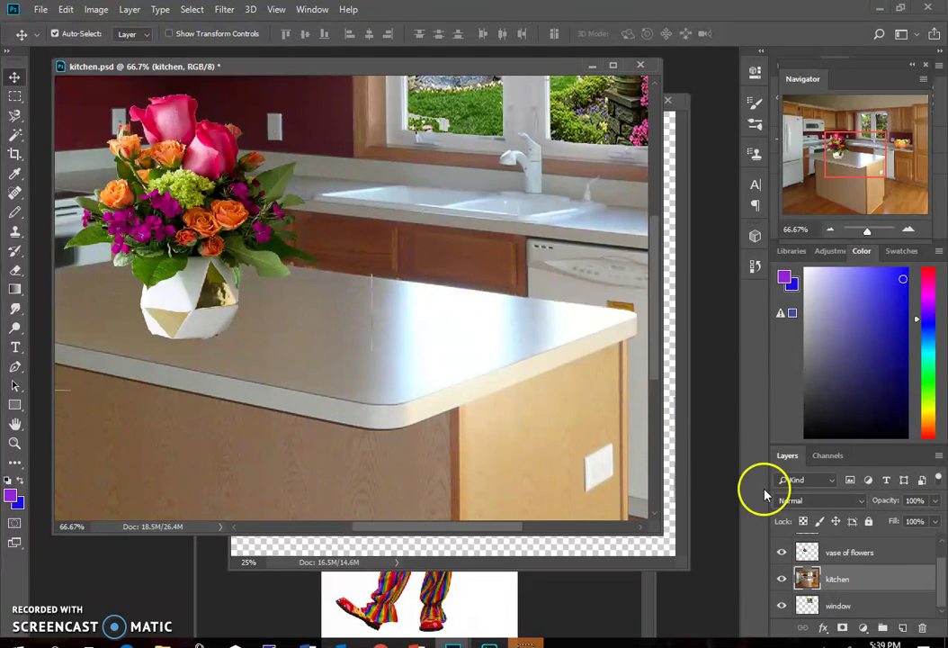
pyautogui.click(859, 552)
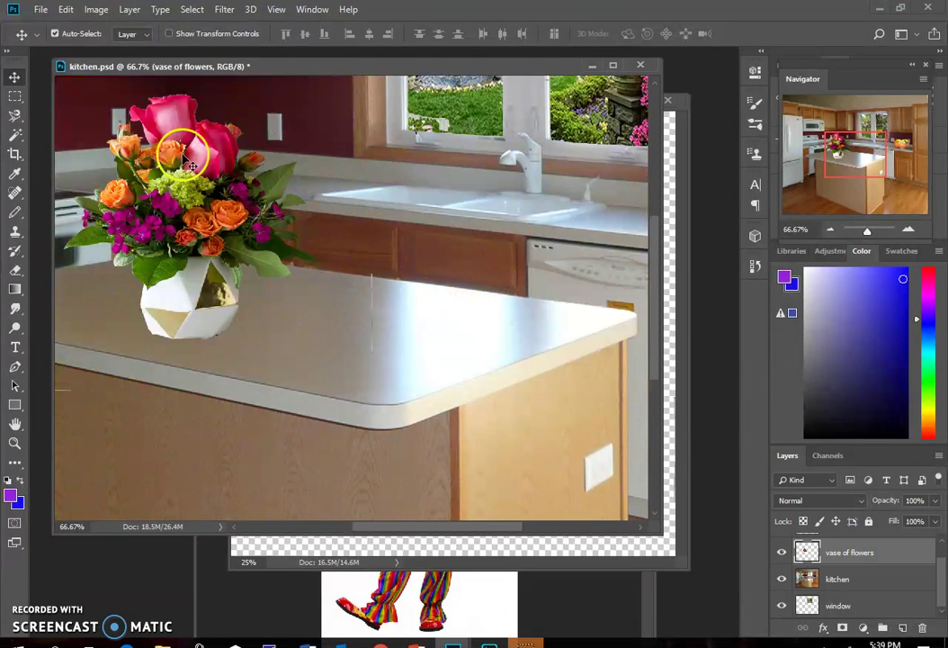
# - Erase stray faint lines on the vase layer, then zoom out to 33.3% for the whole kitchen
pyautogui.click(15, 273)
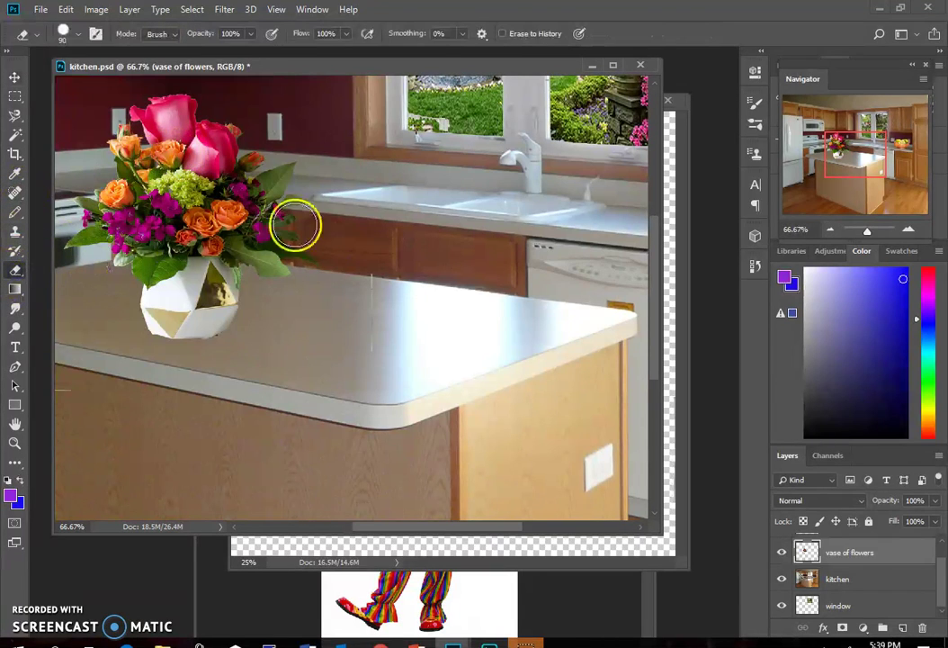
pyautogui.moveTo(379, 247)
pyautogui.mouseDown()
pyautogui.moveTo(352, 325)
pyautogui.moveTo(368, 389)
pyautogui.moveTo(79, 413)
pyautogui.mouseUp()
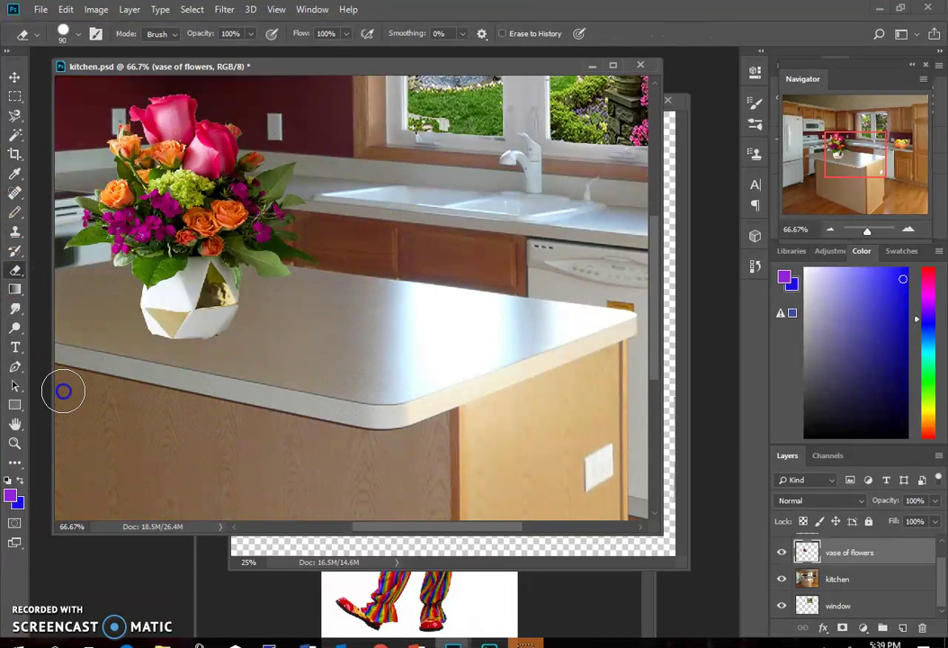
pyautogui.moveTo(296, 343); pyautogui.dragTo(373, 375)
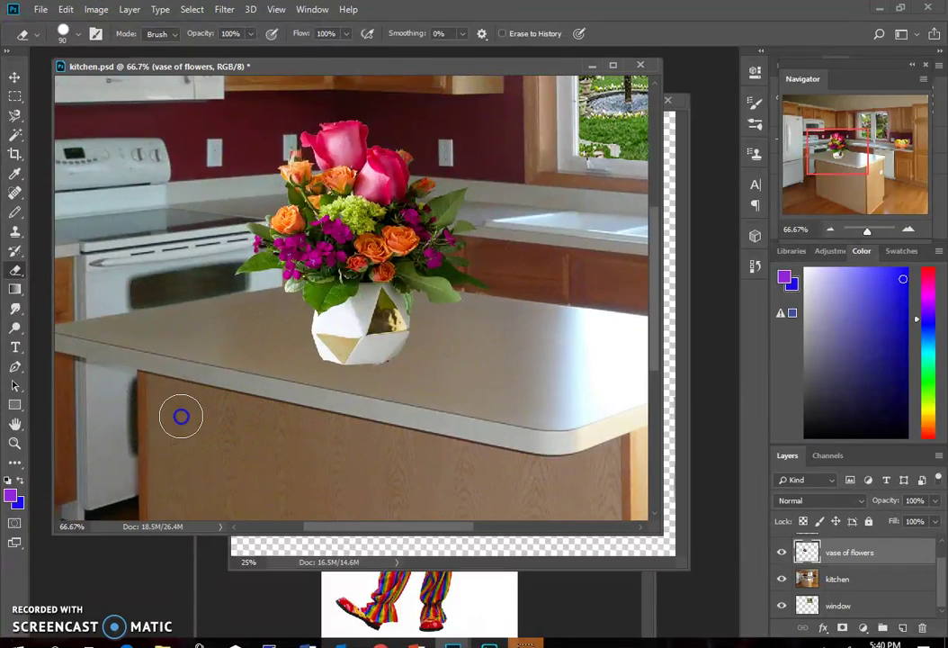
pyautogui.moveTo(237, 222); pyautogui.dragTo(216, 361)
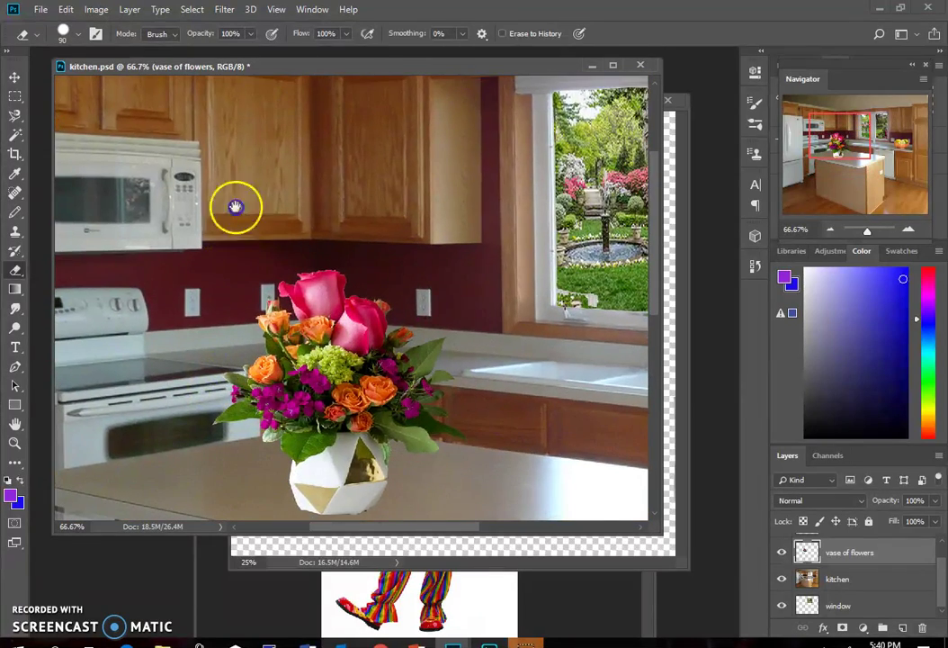
pyautogui.moveTo(235, 207)
pyautogui.mouseDown()
pyautogui.moveTo(161, 201)
pyautogui.moveTo(269, 208)
pyautogui.mouseUp()
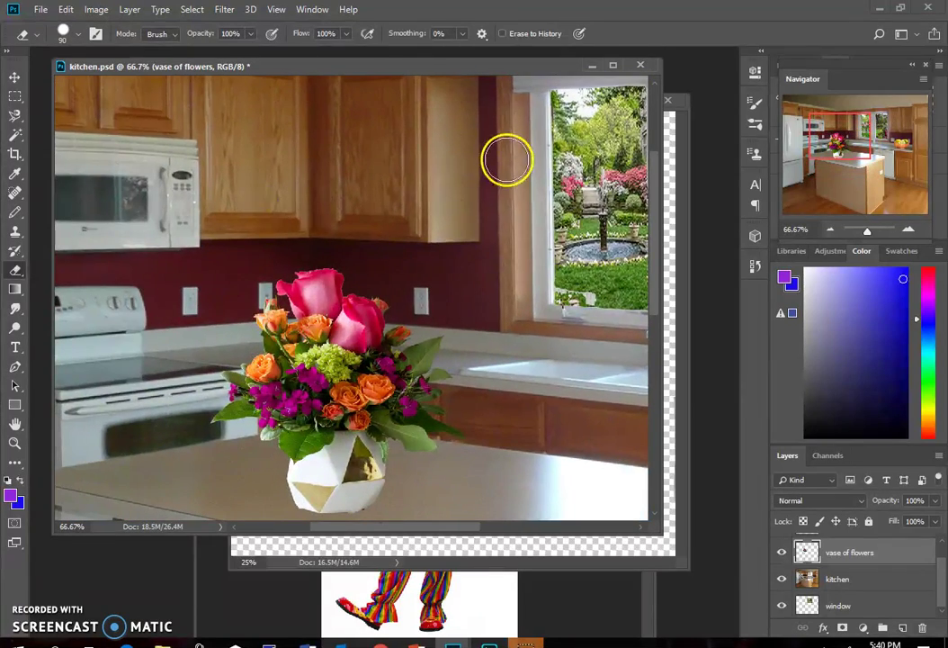
pyautogui.hotkey('ctrl', '-')
pyautogui.hotkey('ctrl', '-')
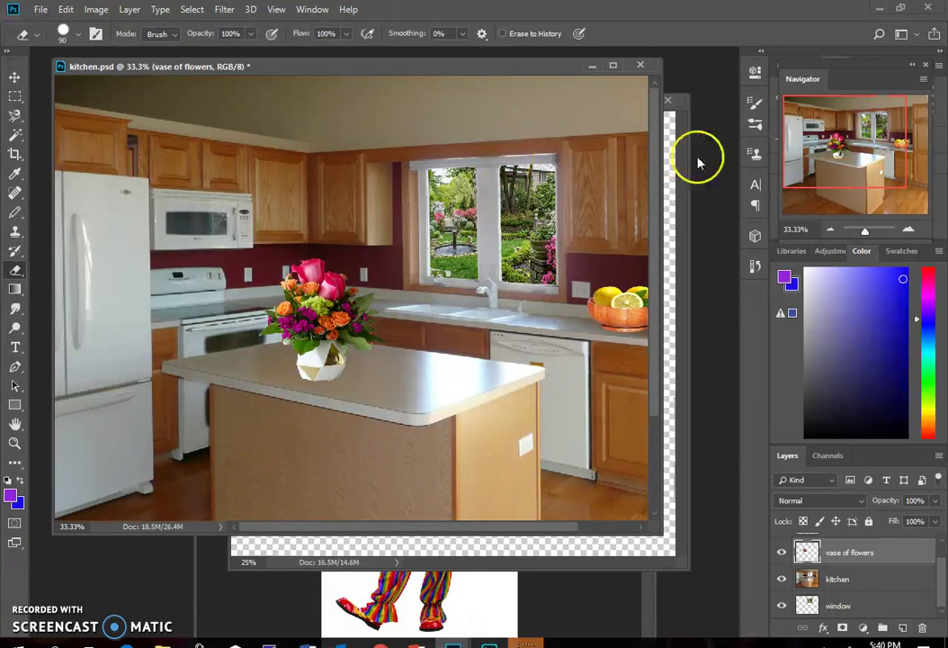
# - In clown.jpg, select the white background with the Magic Wand and refine it with the Lasso
pyautogui.click(402, 617)
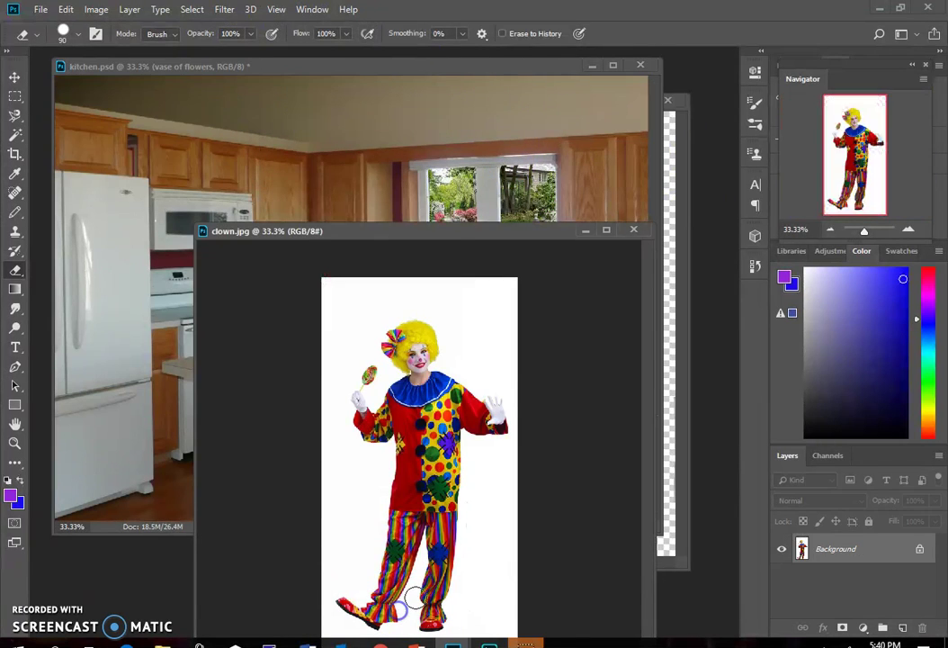
pyautogui.click(14, 134)
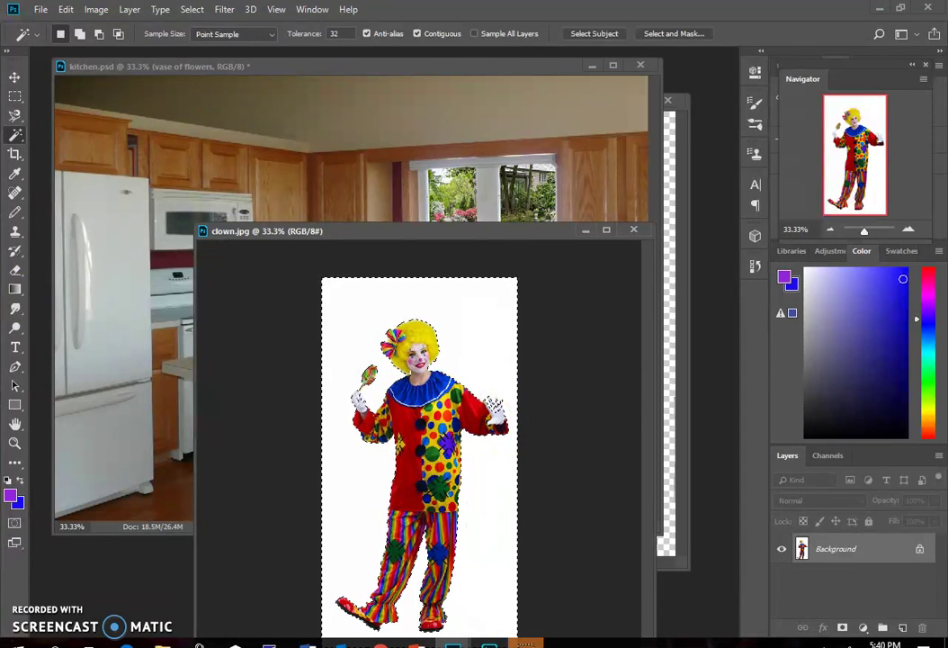
pyautogui.click(14, 115)
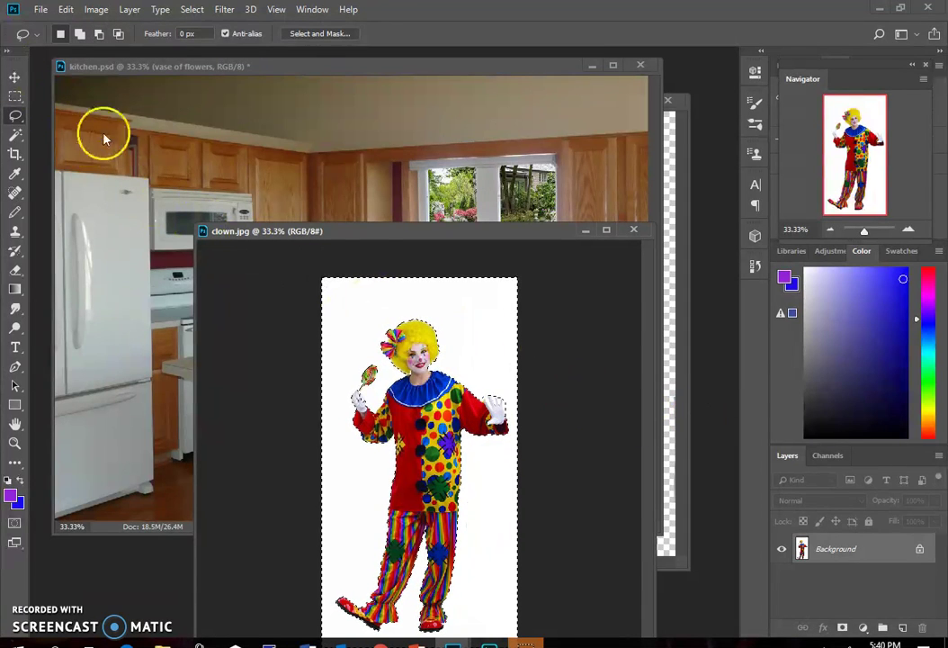
# - Unlock the Background layer and delete the selected white backdrop
pyautogui.click(919, 548)
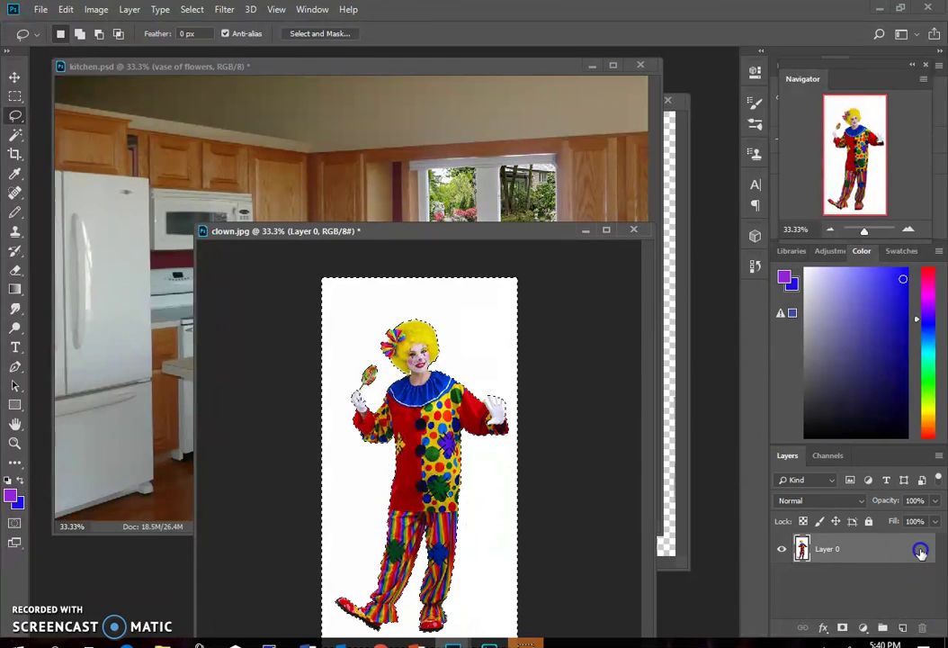
pyautogui.rightClick(484, 324)
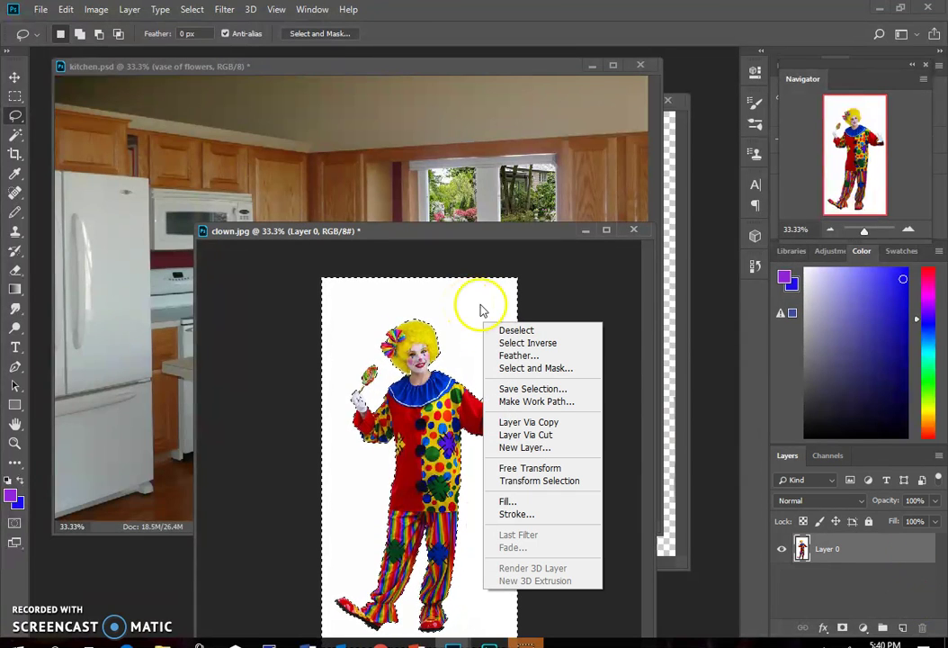
pyautogui.click(596, 297)
pyautogui.press('Delete')
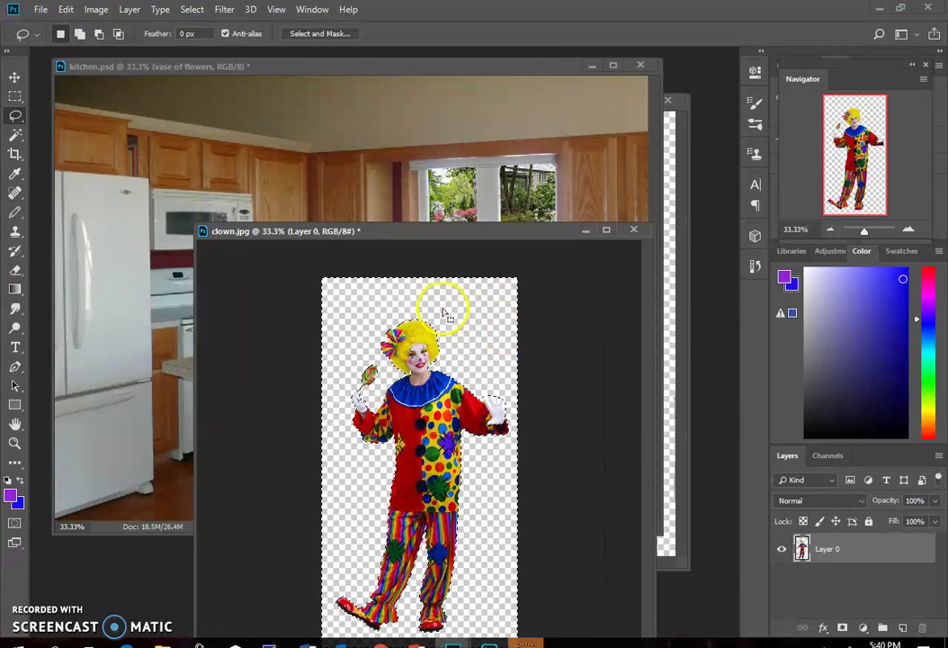
# - Drag the clown into the kitchen, then undo and revert the kitchen to before it was added
pyautogui.click(16, 78)
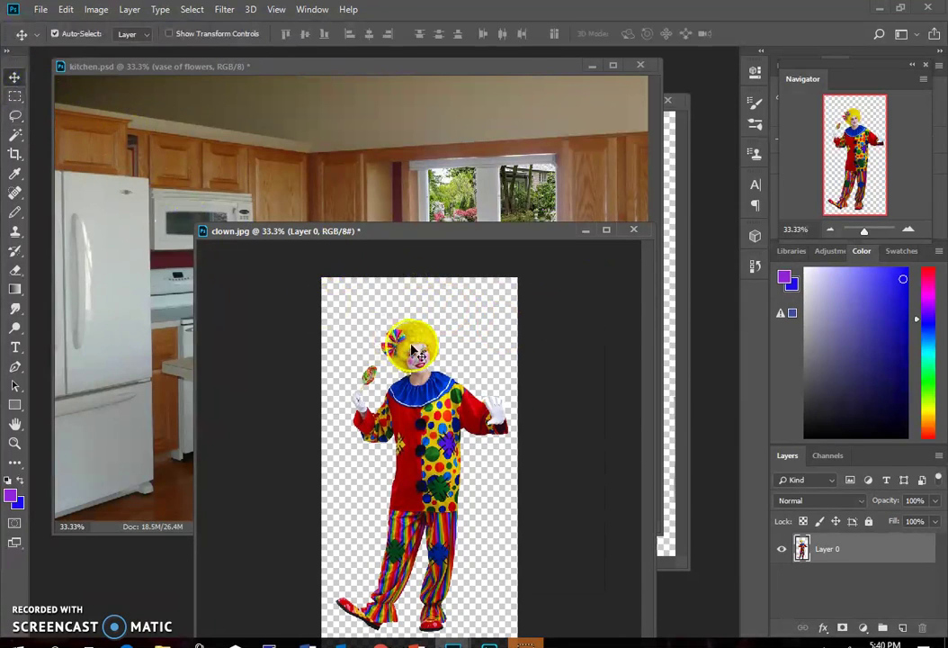
pyautogui.moveTo(412, 351); pyautogui.dragTo(445, 310)
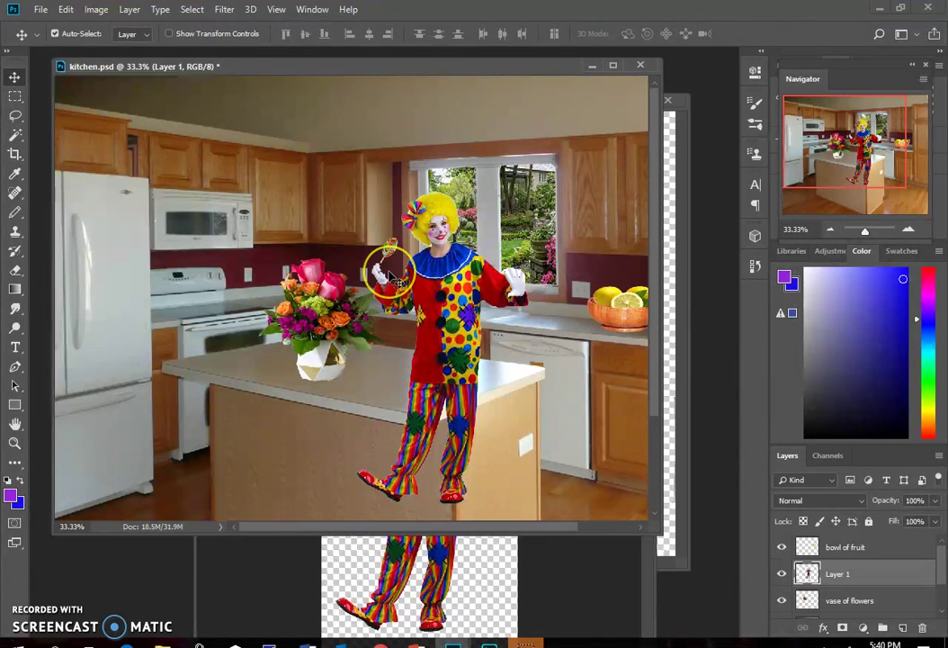
pyautogui.hotkey('ctrl', 'z')
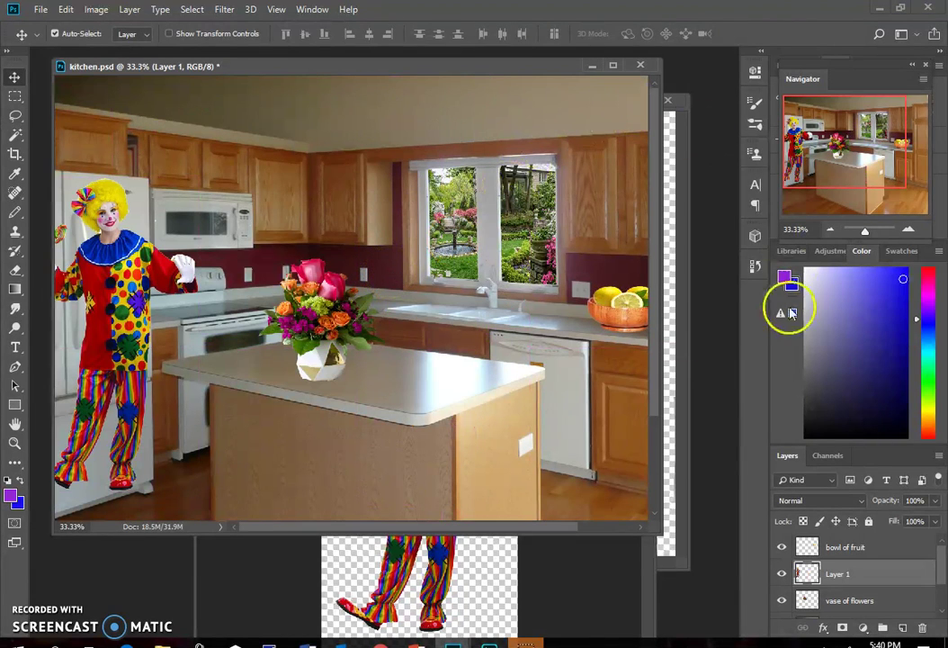
pyautogui.click(754, 266)
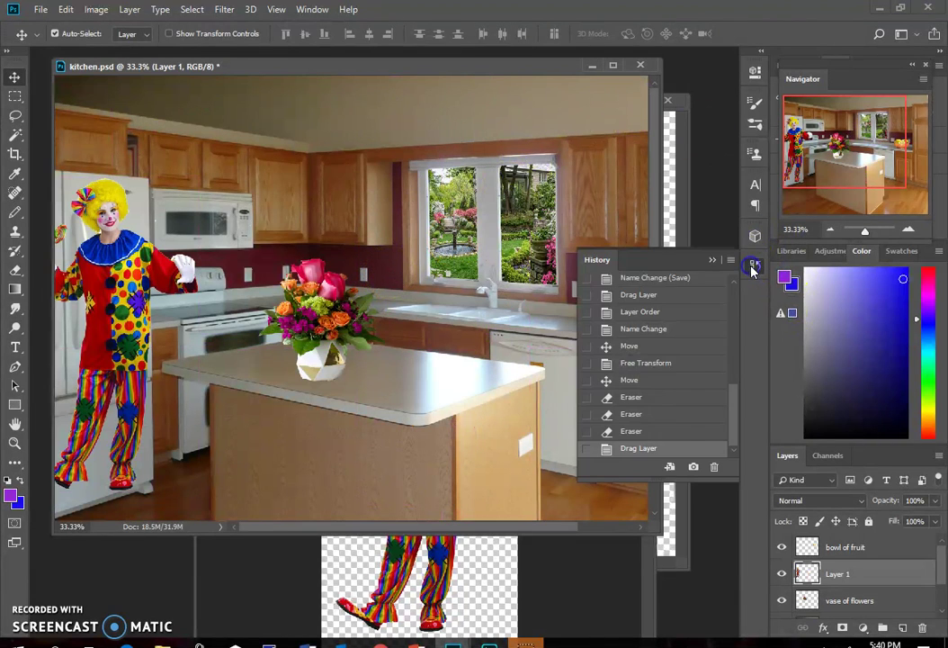
pyautogui.click(650, 431)
# - Revert the clown image to its state before the white background was cleared
pyautogui.click(459, 574)
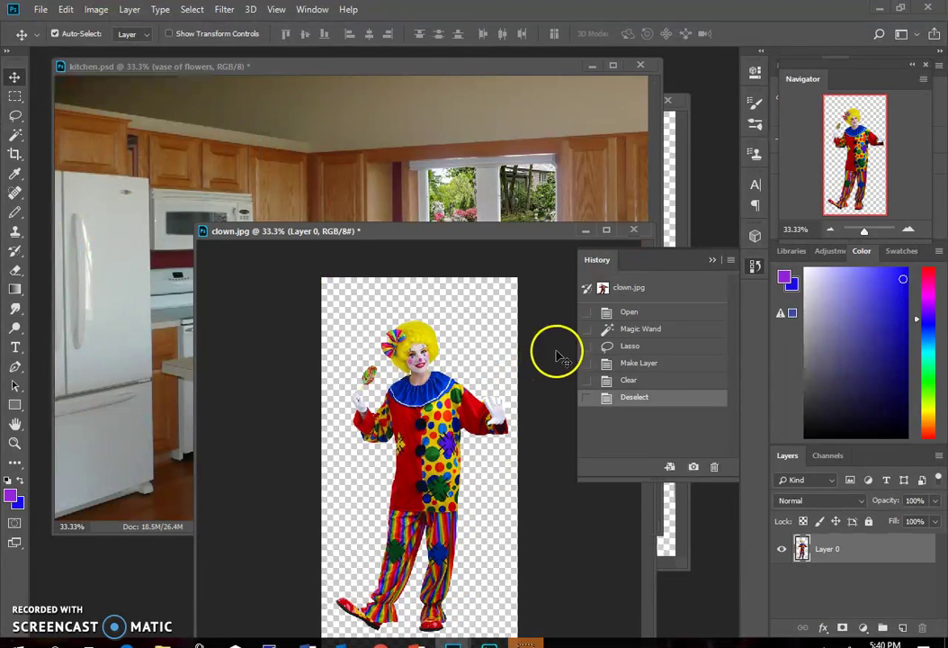
pyautogui.click(482, 329)
pyautogui.click(16, 134)
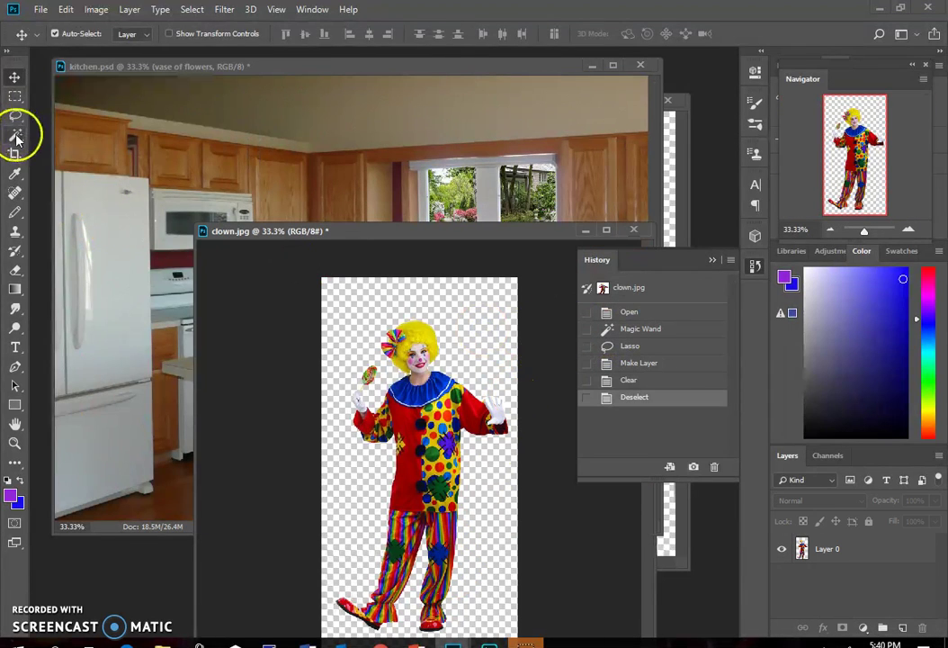
pyautogui.click(660, 363)
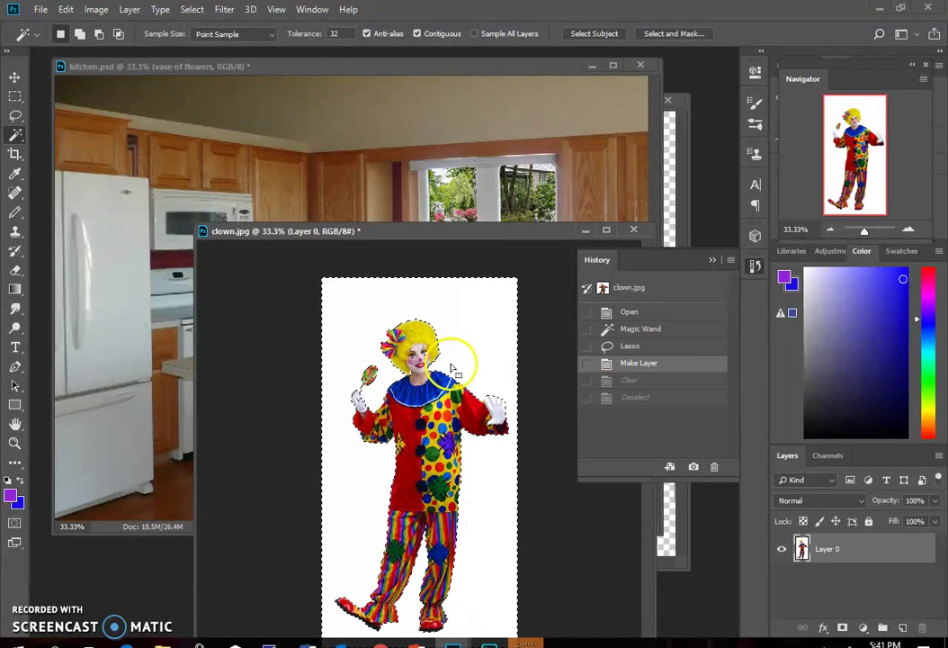
# - Lasso around the lollipop hand, delete the white background, and drag the clown into kitchen.psd
pyautogui.click(15, 115)
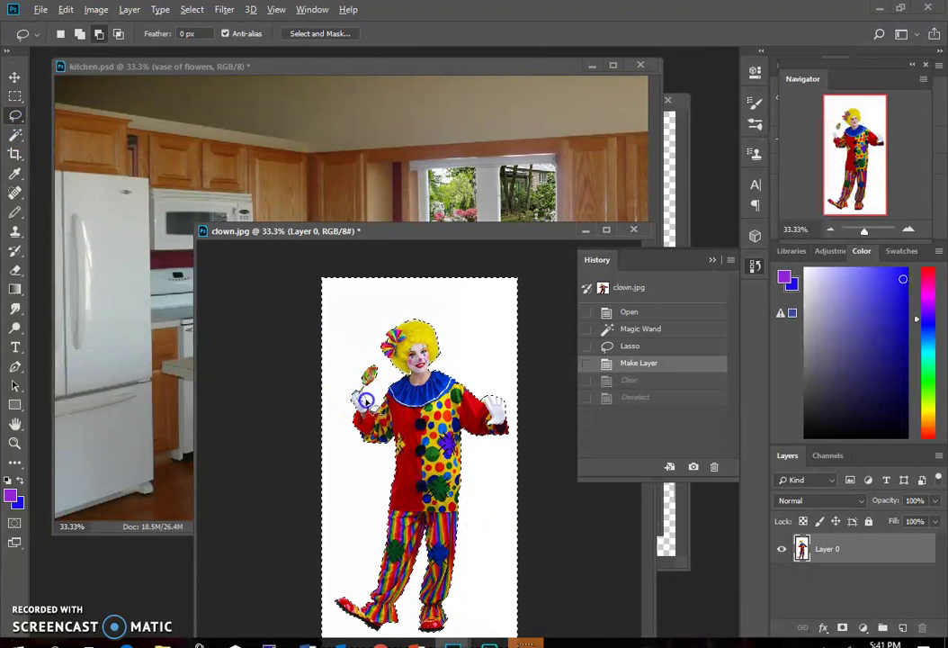
pyautogui.moveTo(357, 410); pyautogui.dragTo(361, 356)
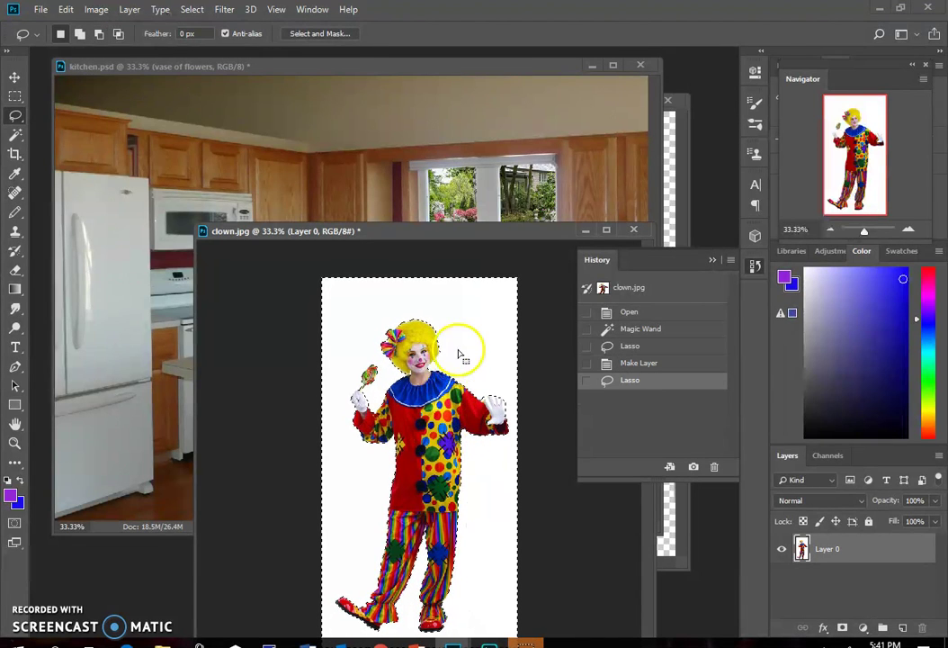
pyautogui.press('Delete')
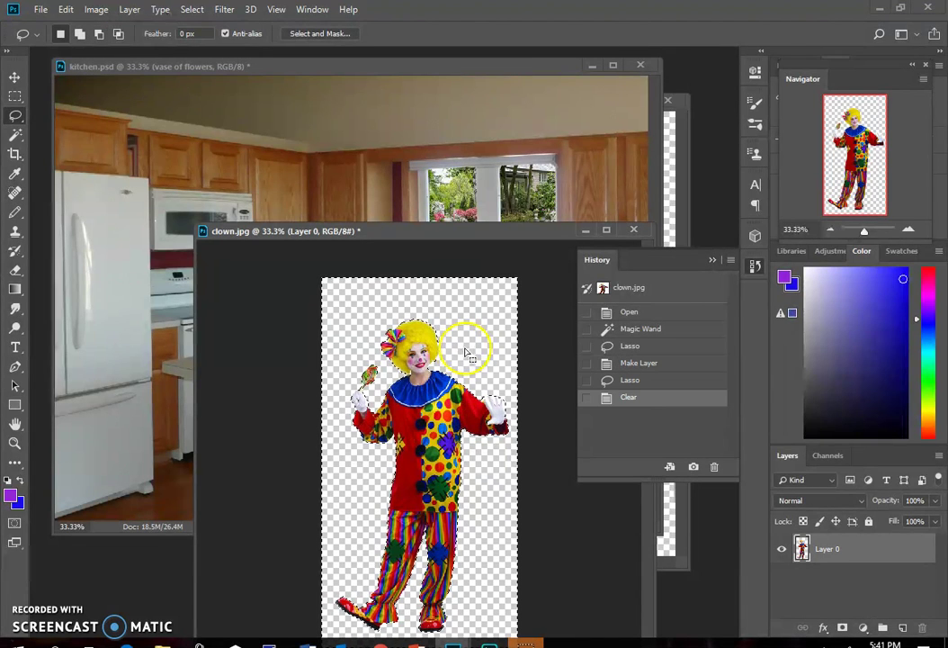
pyautogui.click(14, 77)
pyautogui.moveTo(387, 402); pyautogui.dragTo(419, 257)
# - Enlarge the kitchen window, then scale the clown up with Ctrl+T and lower it onto the floor
pyautogui.click(711, 263)
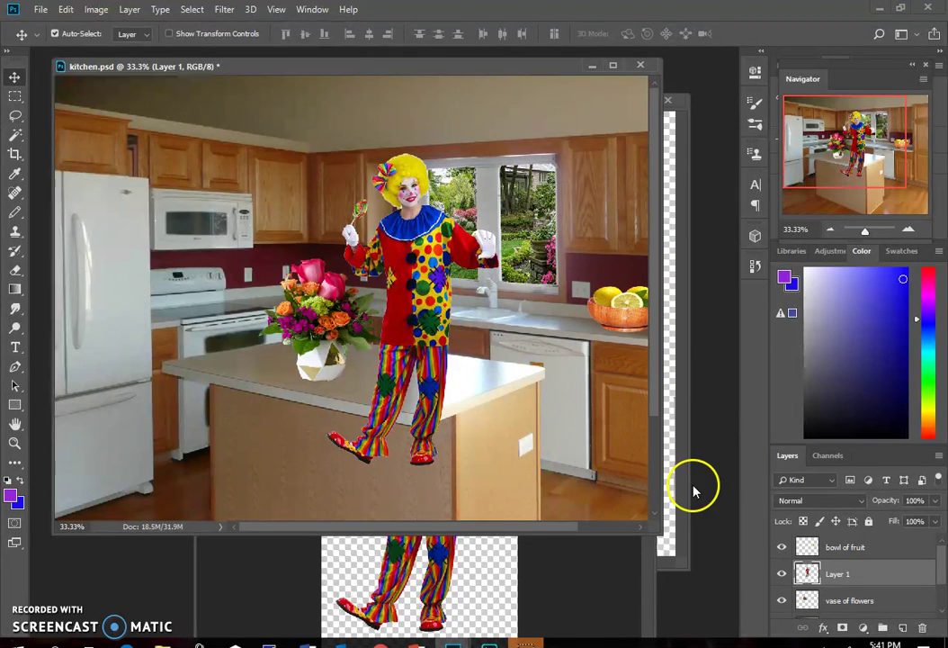
pyautogui.moveTo(662, 534); pyautogui.dragTo(731, 603)
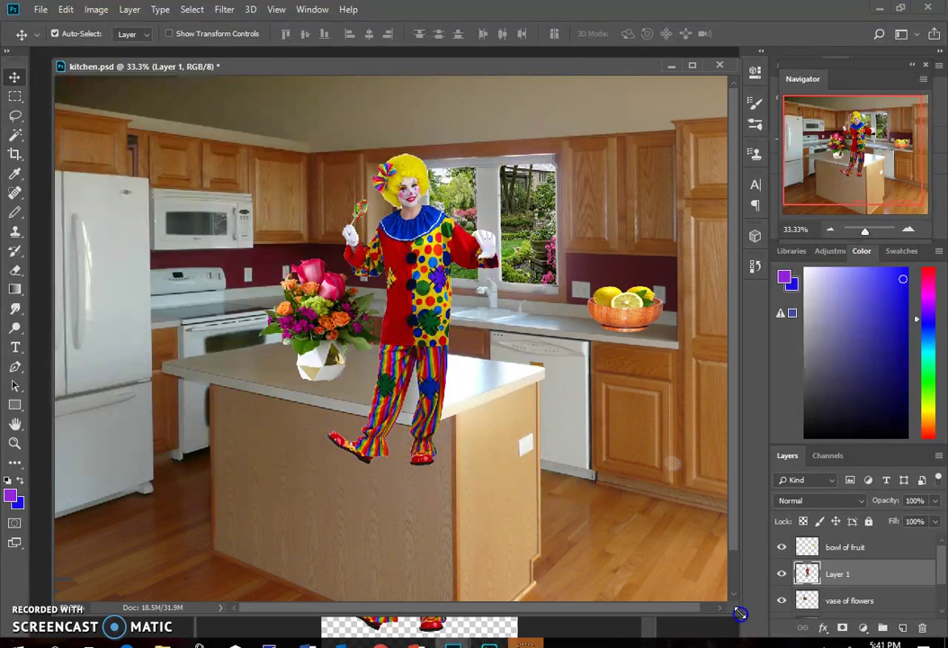
pyautogui.moveTo(400, 295); pyautogui.dragTo(440, 358)
pyautogui.hotkey('ctrl', 't')
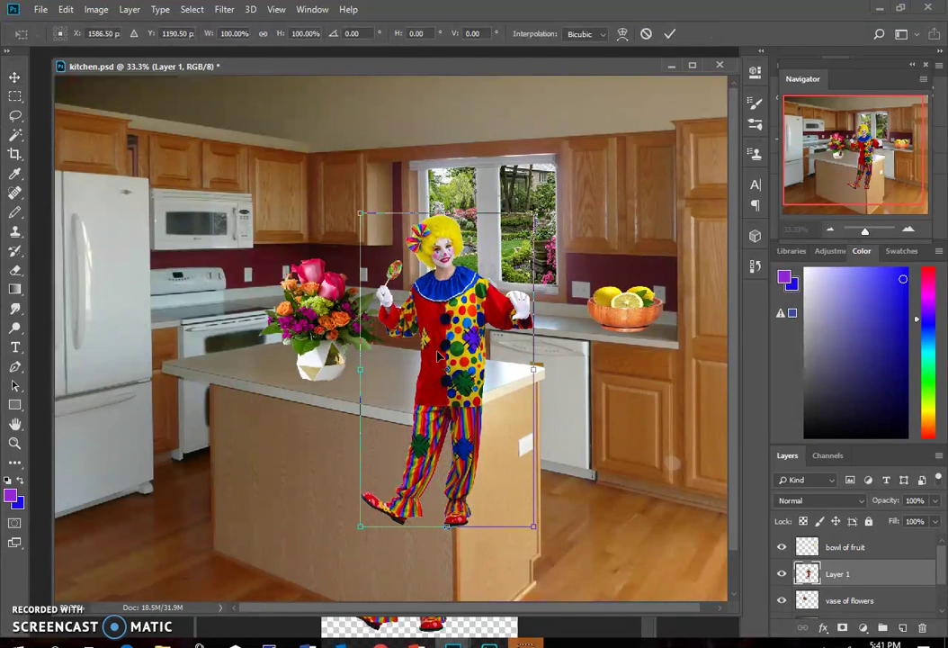
pyautogui.moveTo(535, 214); pyautogui.dragTo(613, 132)
pyautogui.moveTo(500, 292); pyautogui.dragTo(457, 304)
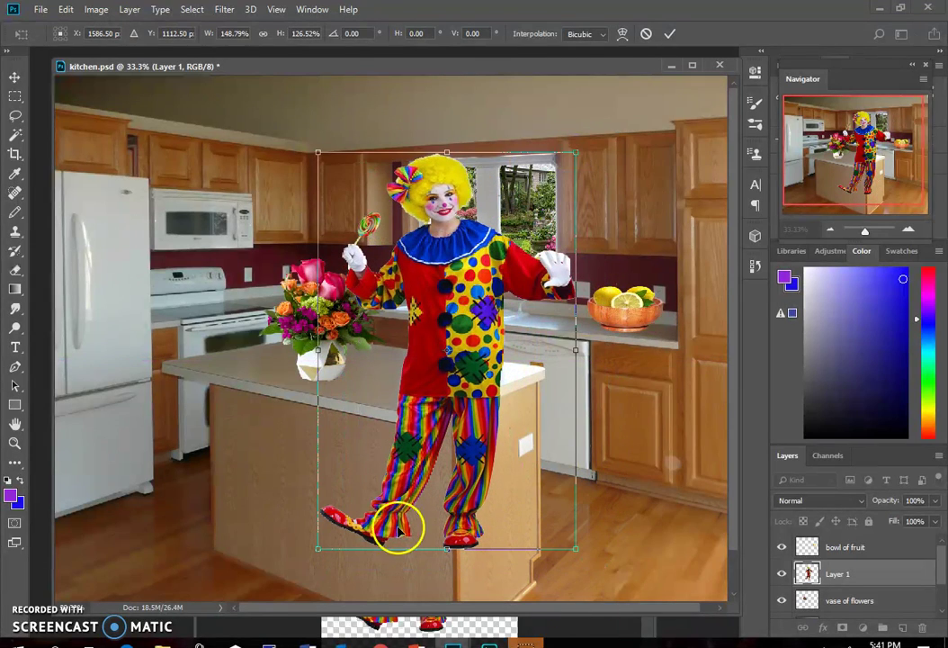
pyautogui.moveTo(476, 290); pyautogui.dragTo(474, 303)
pyautogui.press('Return')
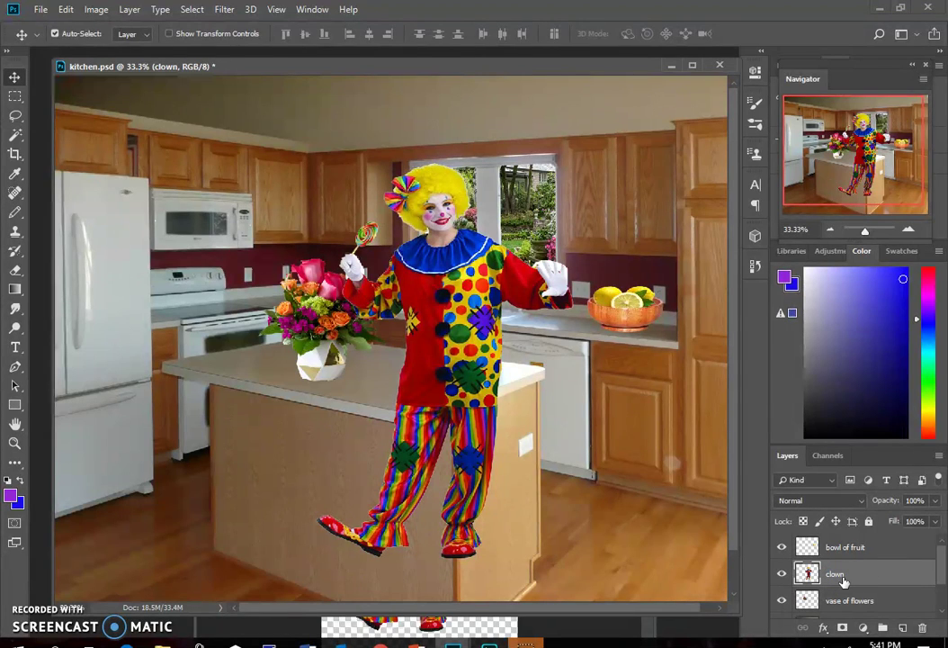
# - Lasso the kitchen island, copy it to Layer 1 with Ctrl+J, and stack it above the clown
pyautogui.scroll(-1, 942, 617)
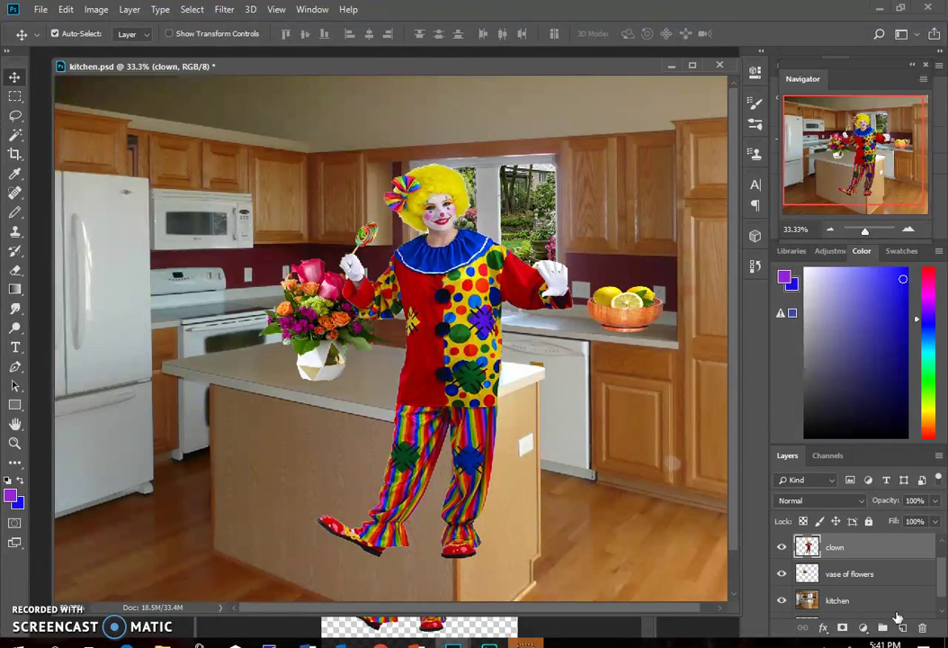
pyautogui.click(838, 602)
pyautogui.click(16, 118)
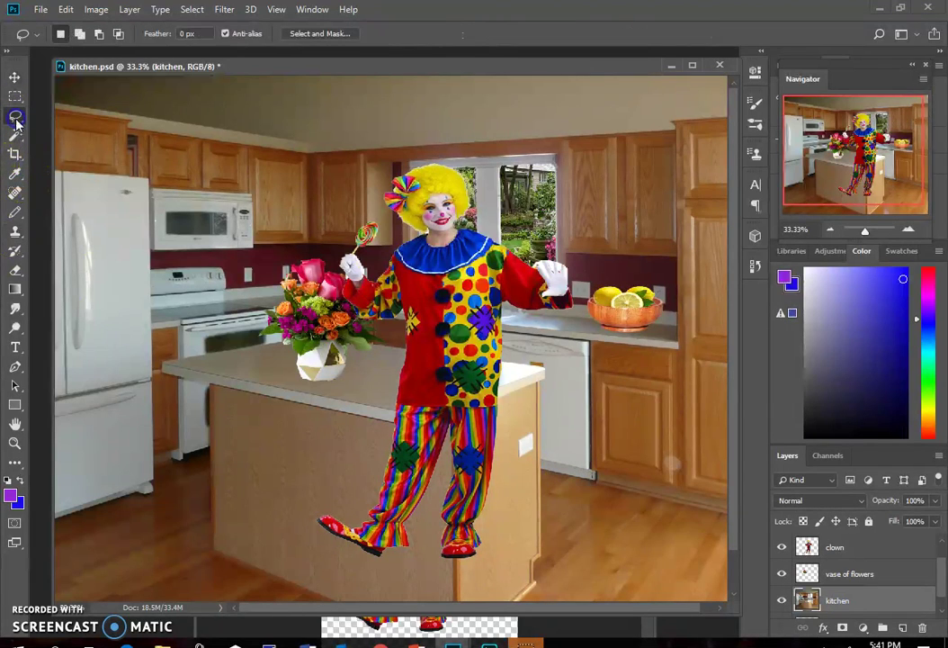
pyautogui.click(359, 342)
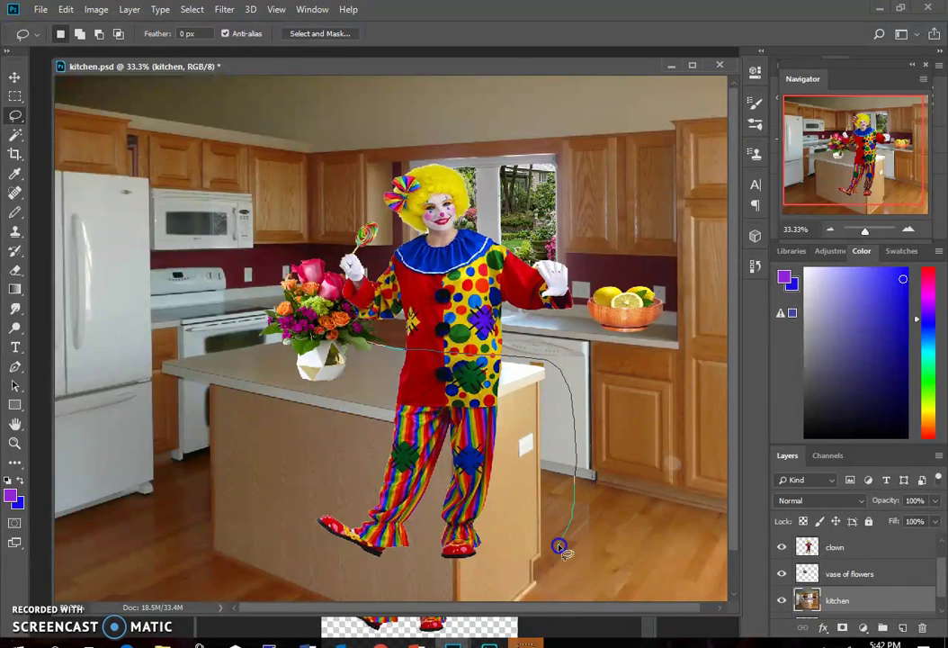
pyautogui.moveTo(360, 595)
pyautogui.mouseDown()
pyautogui.moveTo(285, 570)
pyautogui.moveTo(272, 451)
pyautogui.moveTo(306, 375)
pyautogui.moveTo(343, 349)
pyautogui.mouseUp()
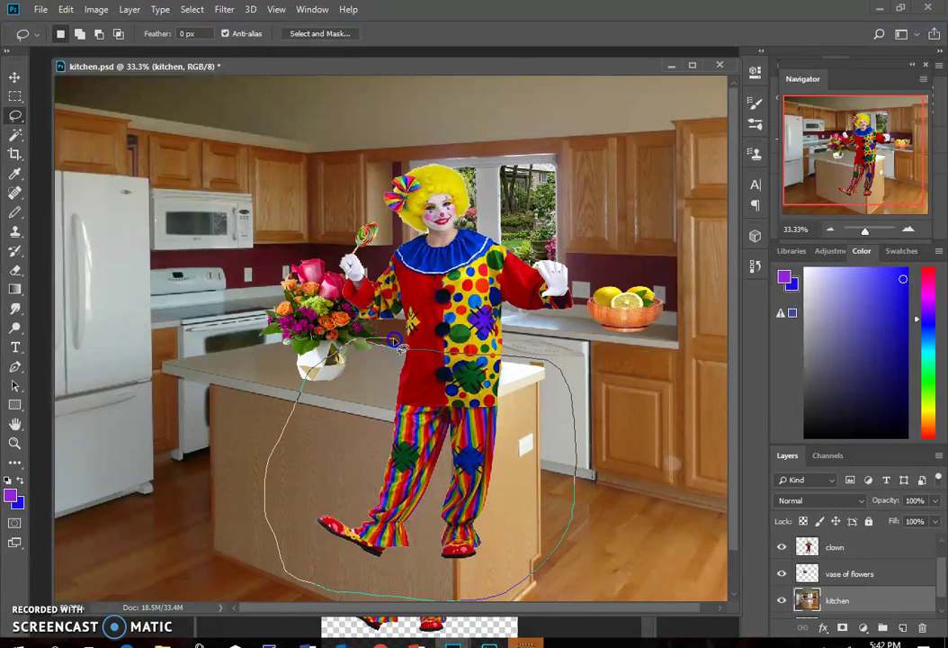
pyautogui.moveTo(551, 380); pyautogui.dragTo(559, 402)
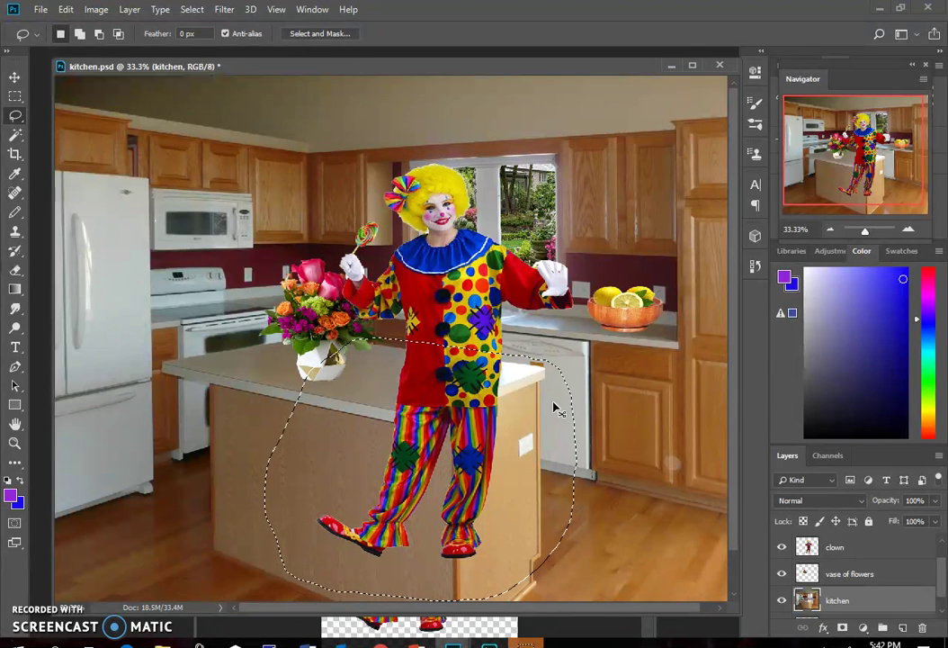
pyautogui.hotkey('ctrl', 'j')
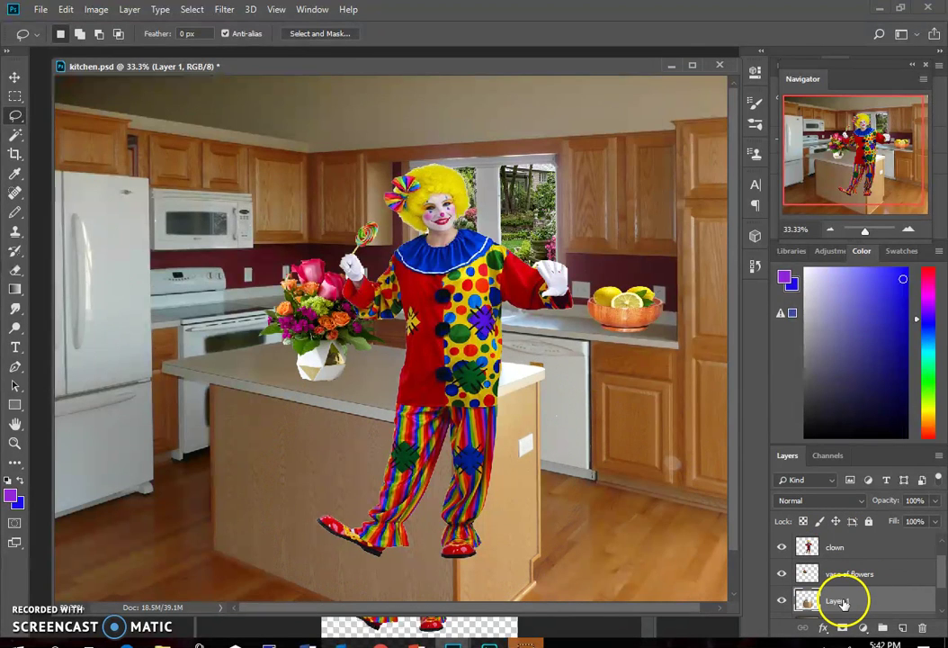
pyautogui.moveTo(843, 603)
pyautogui.mouseDown()
pyautogui.moveTo(846, 546)
pyautogui.moveTo(833, 586)
pyautogui.mouseUp()
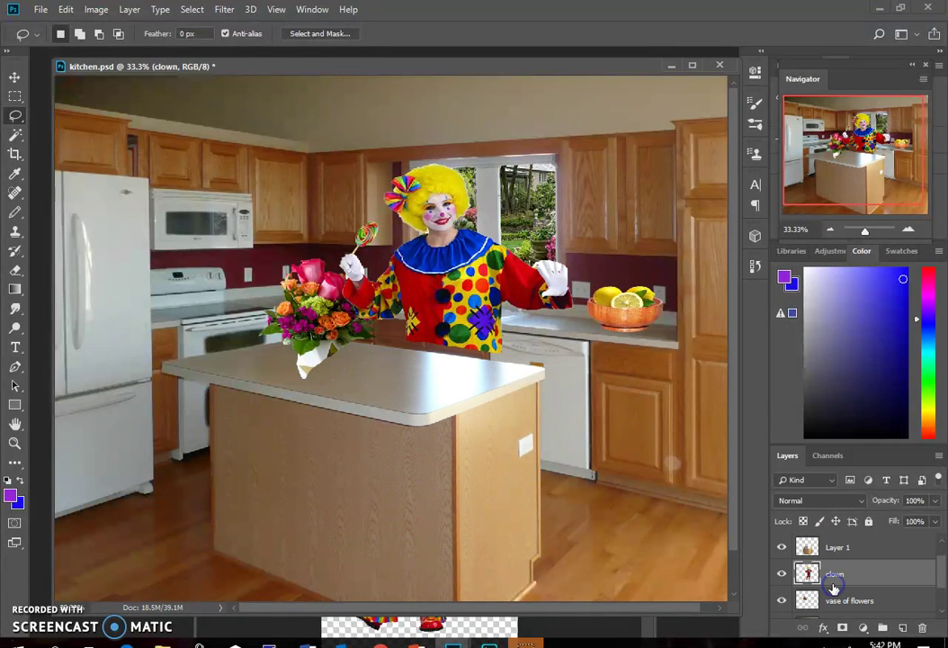
# - Rename the island copy to 'counter' and erase at the clown's waist
pyautogui.click(15, 269)
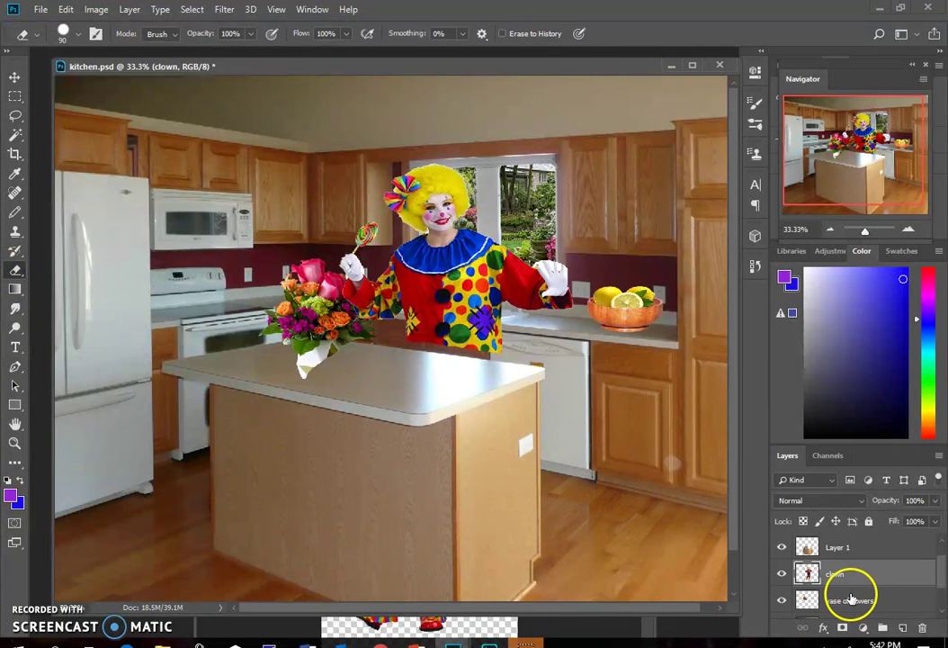
pyautogui.click(837, 550)
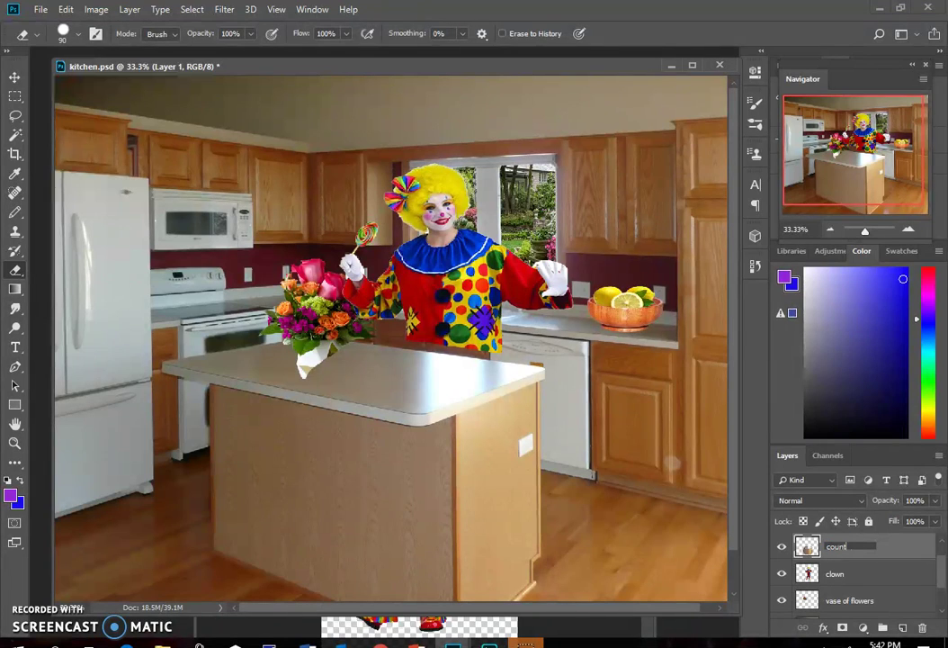
pyautogui.click(839, 554)
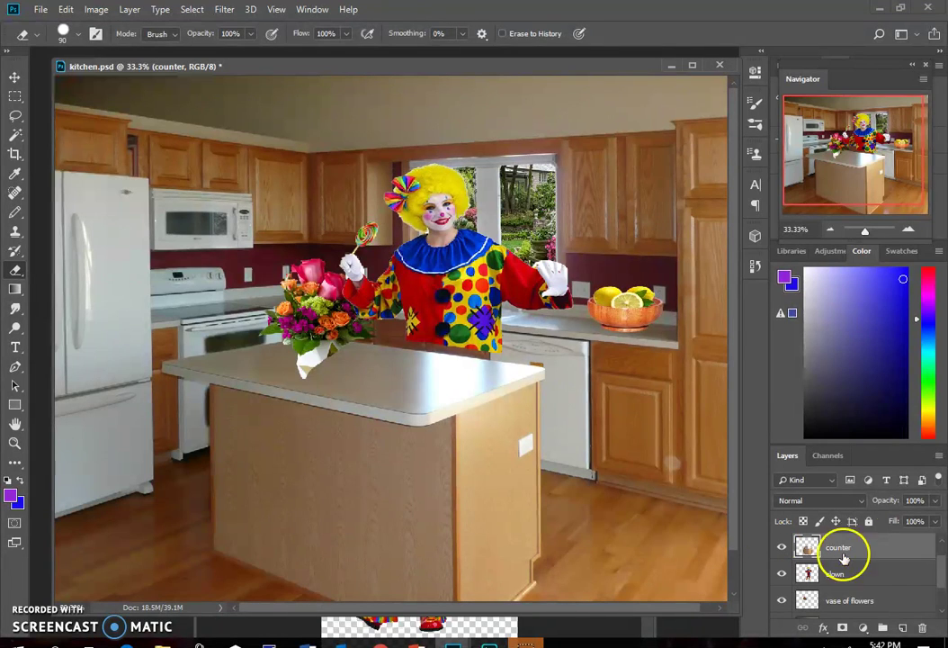
pyautogui.click(425, 332)
pyautogui.click(470, 341)
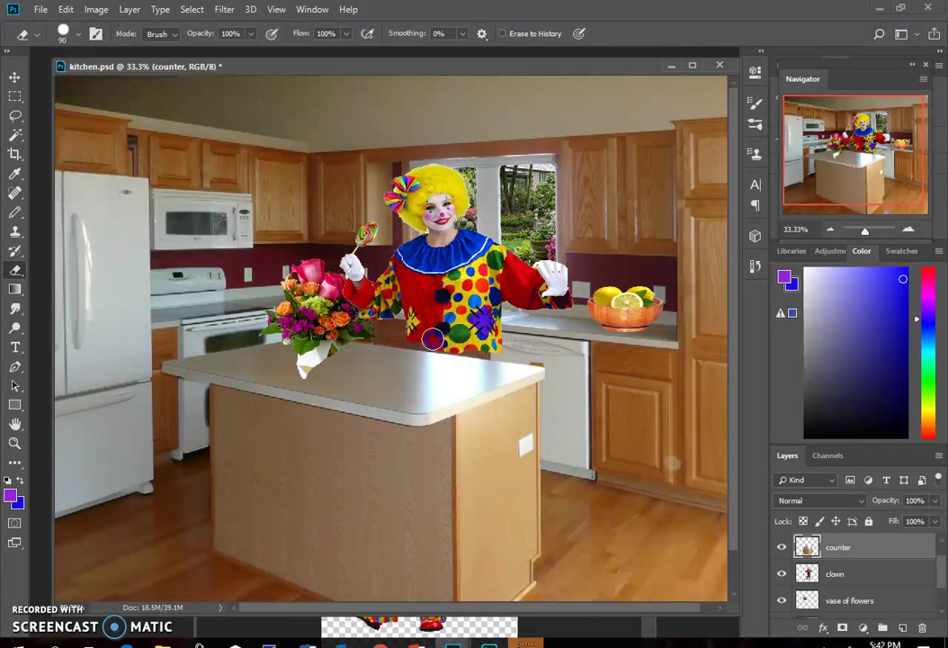
pyautogui.click(508, 339)
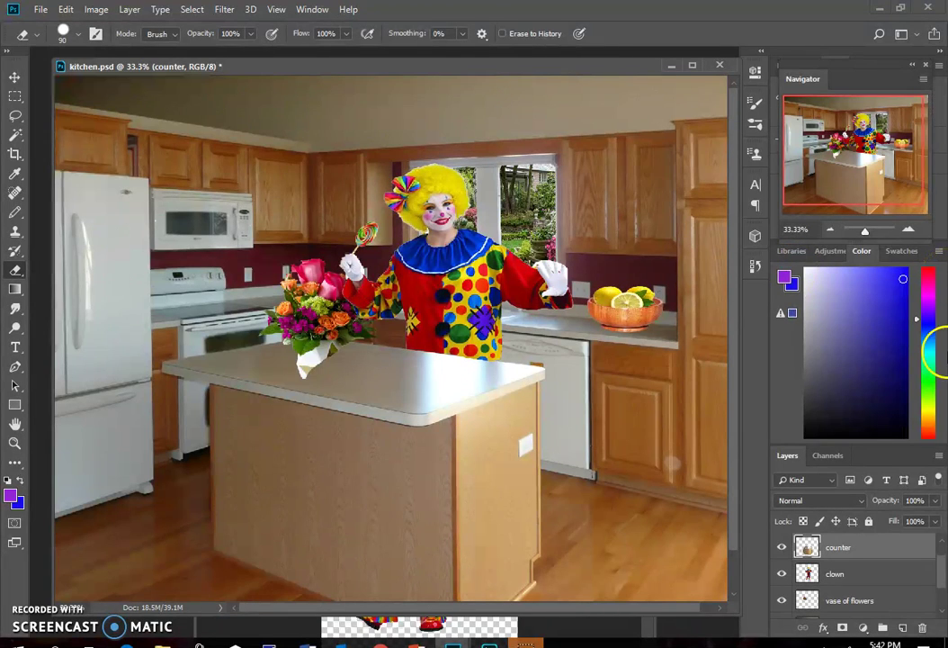
# - Step History back to the first Layer Order state
pyautogui.click(755, 265)
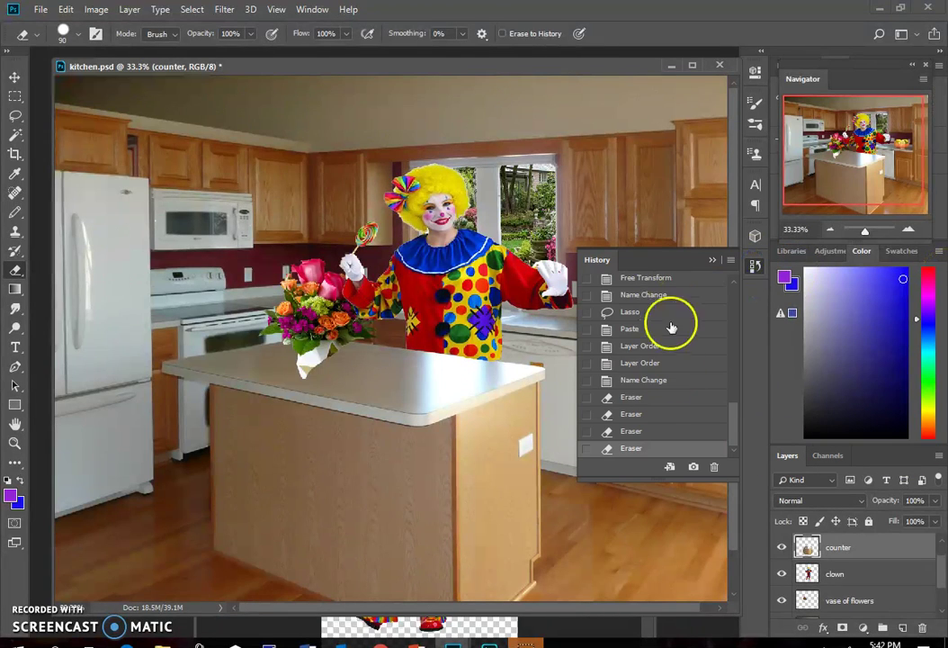
pyautogui.click(638, 380)
pyautogui.click(645, 363)
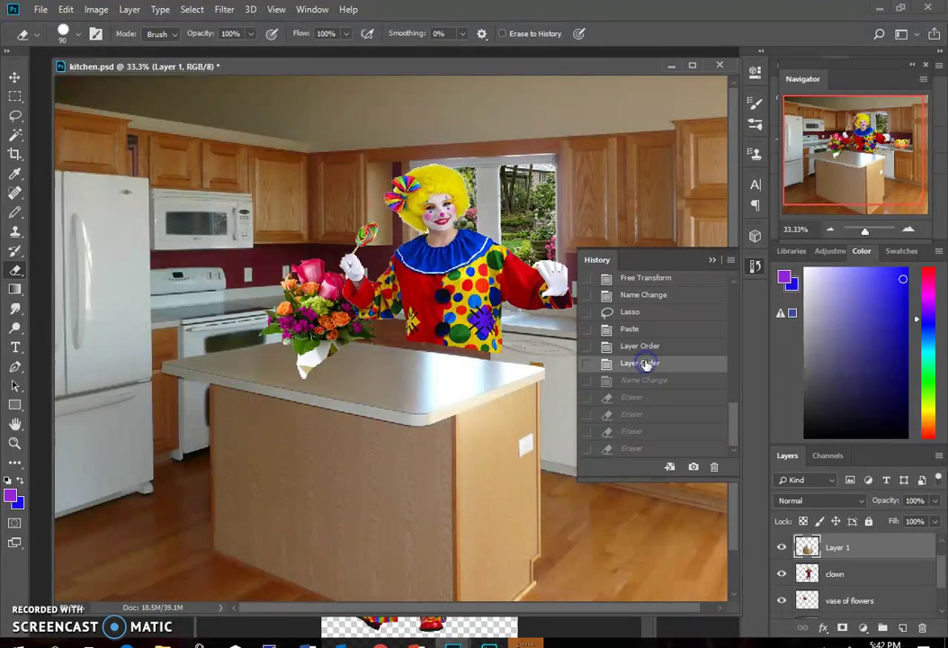
pyautogui.click(644, 347)
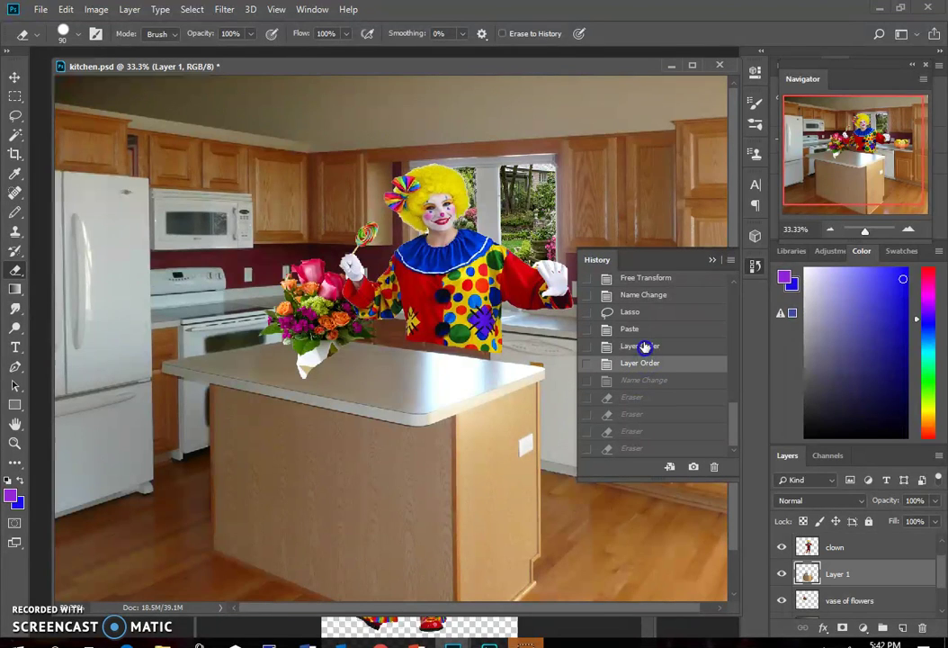
# - On the clown layer, erase the waist, then erase the legs below the counter with a size-250 eraser
pyautogui.click(710, 259)
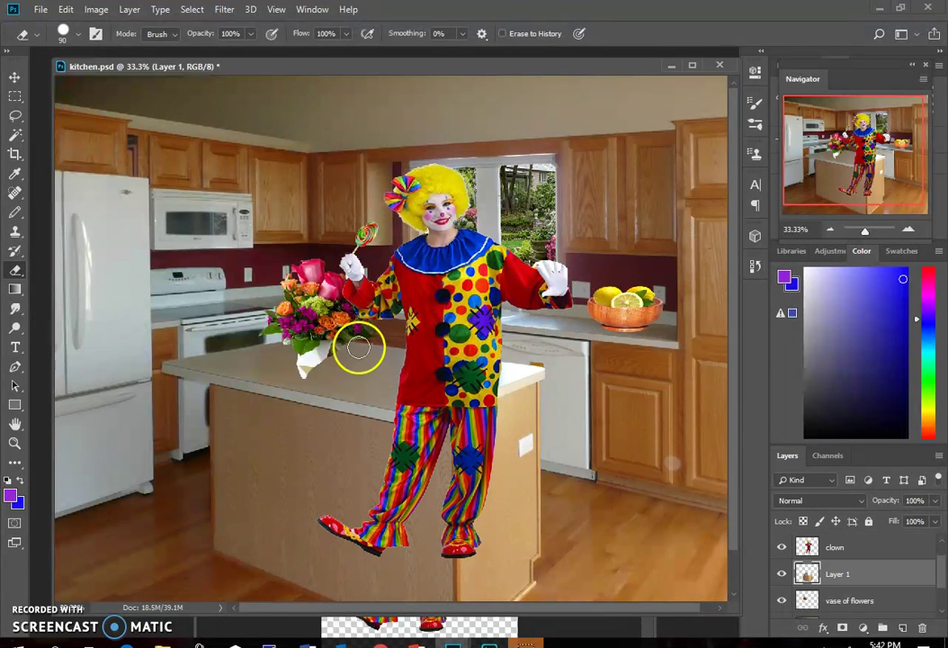
pyautogui.click(848, 547)
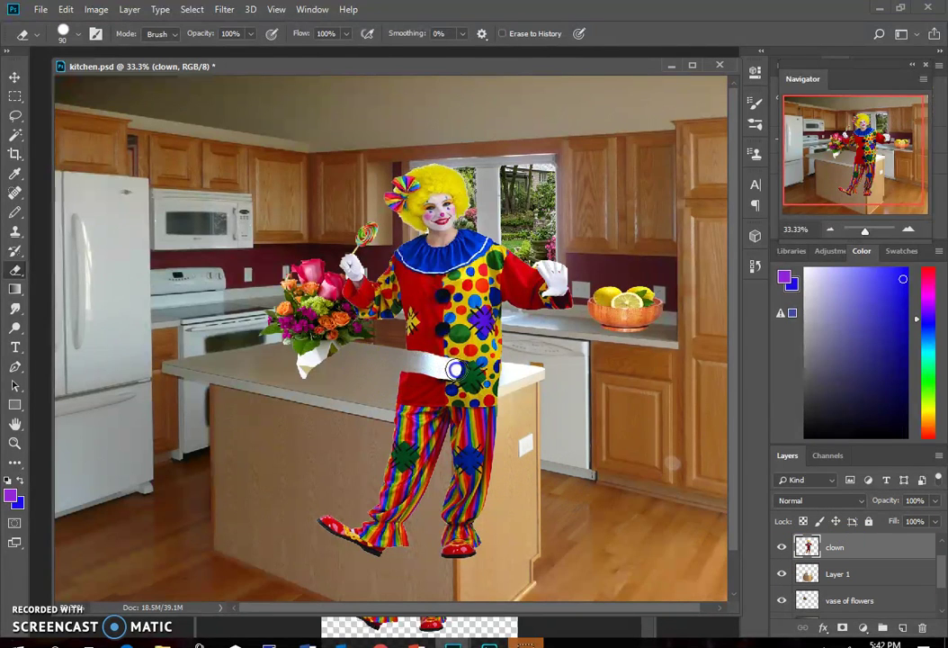
pyautogui.moveTo(500, 376); pyautogui.dragTo(405, 371)
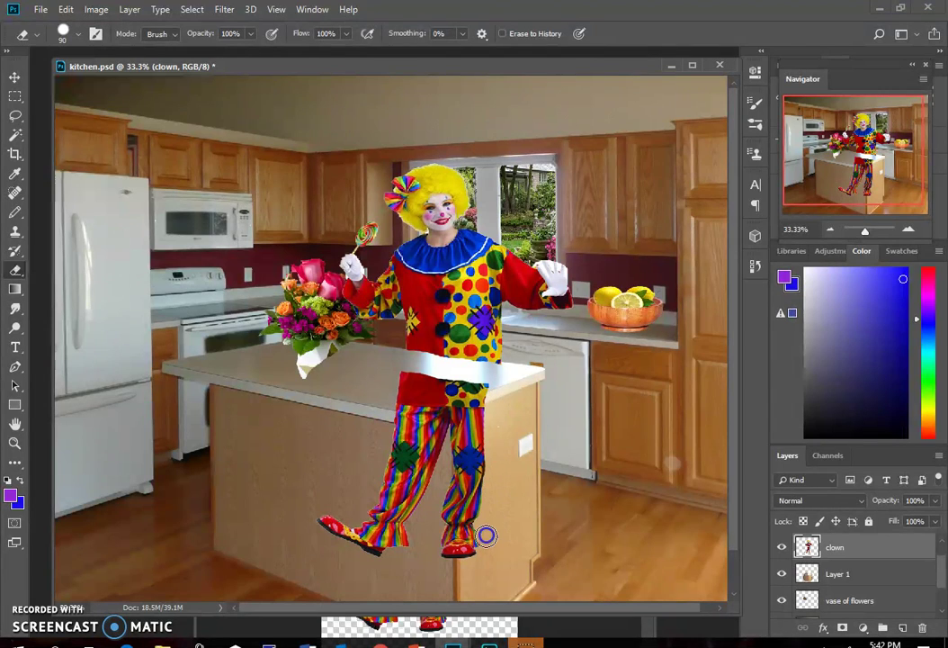
pyautogui.press(']')
pyautogui.press(']')
pyautogui.press(']')
pyautogui.press(']')
pyautogui.press(']')
pyautogui.moveTo(481, 529)
pyautogui.mouseDown()
pyautogui.moveTo(475, 557)
pyautogui.moveTo(457, 483)
pyautogui.moveTo(455, 431)
pyautogui.moveTo(468, 411)
pyautogui.moveTo(401, 395)
pyautogui.moveTo(396, 462)
pyautogui.moveTo(370, 542)
pyautogui.moveTo(323, 508)
pyautogui.mouseUp()
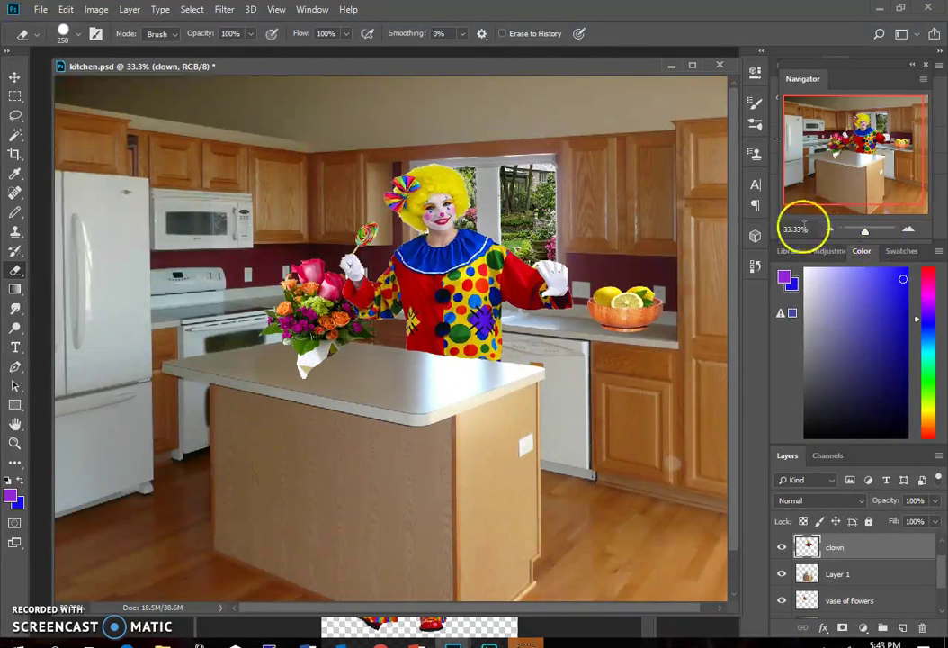
# - Revert History to the Paste state and delete the copied island Layer 1
pyautogui.click(755, 267)
pyautogui.click(647, 381)
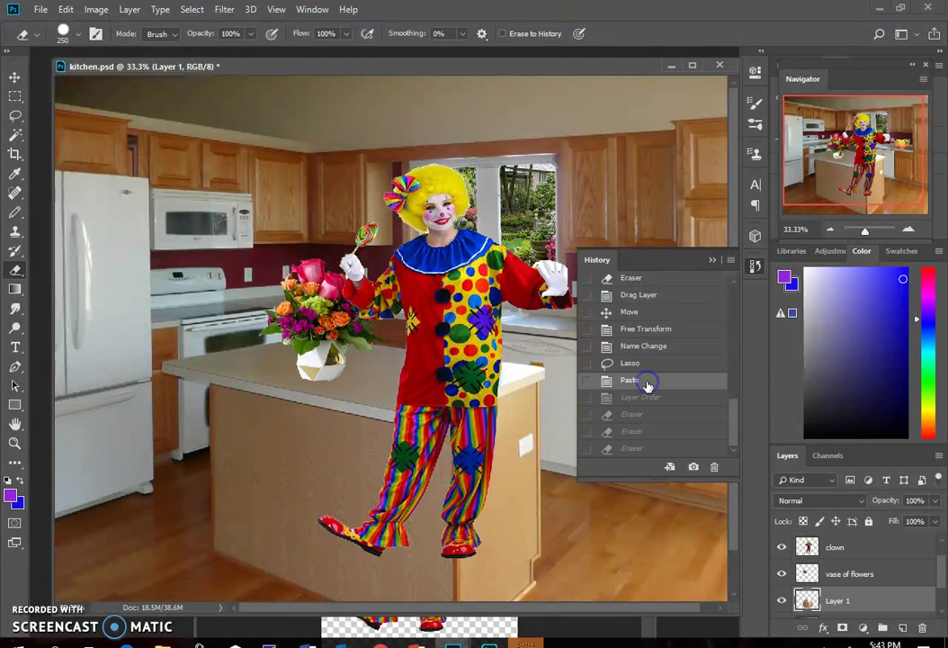
pyautogui.click(646, 398)
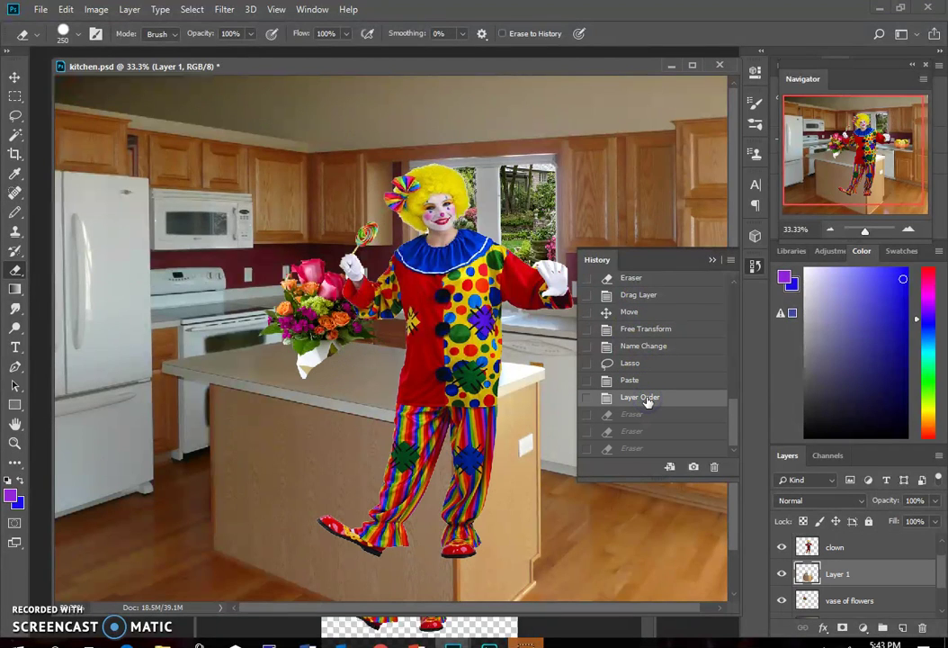
pyautogui.click(647, 382)
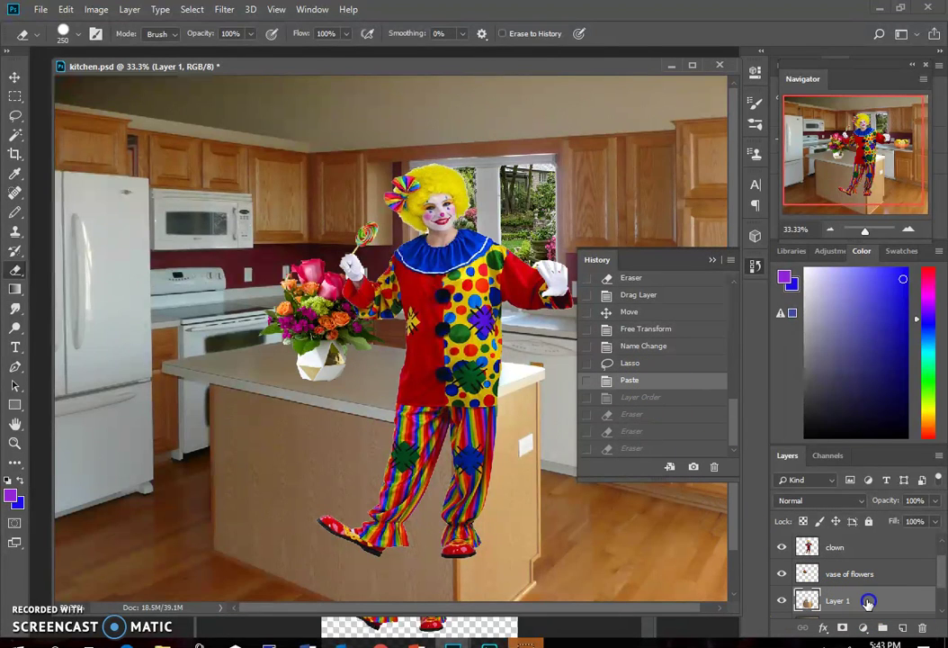
pyautogui.click(923, 627)
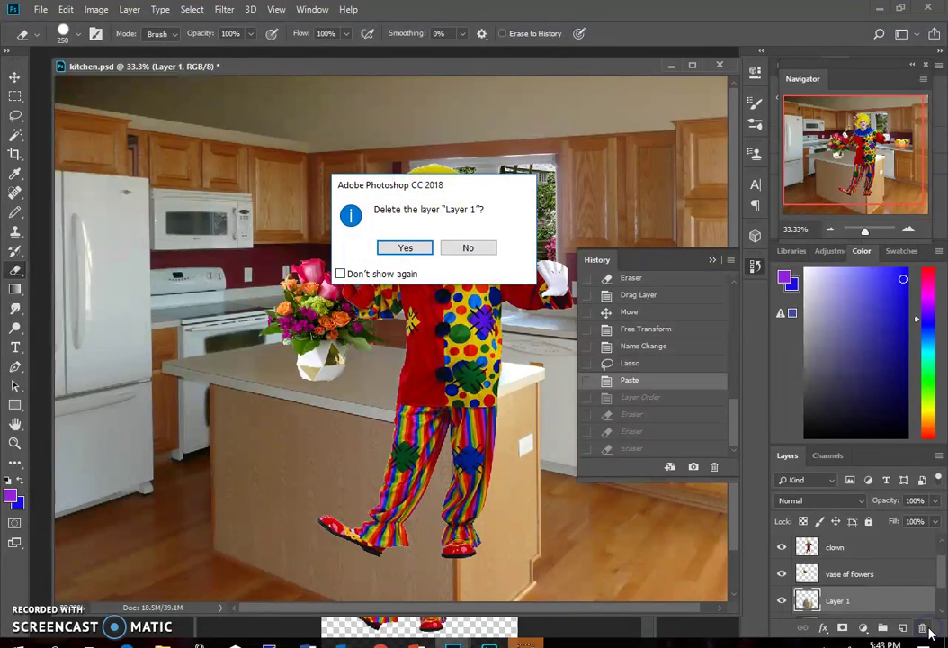
pyautogui.press('Return')
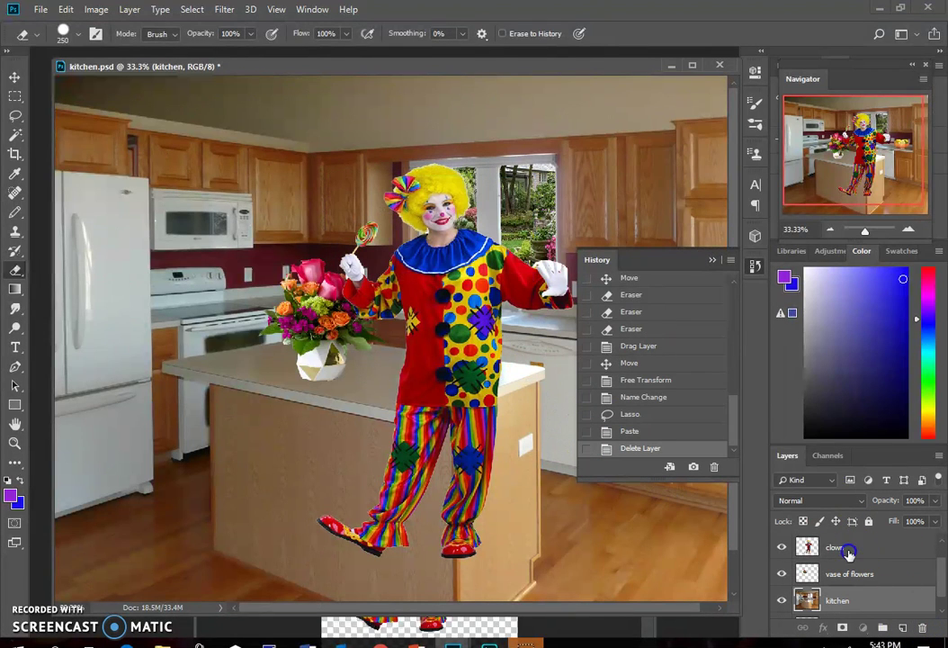
# - Erase the clown's lower torso and move the clown layer beneath vase of flowers
pyautogui.click(846, 548)
pyautogui.moveTo(486, 388)
pyautogui.mouseDown()
pyautogui.moveTo(419, 373)
pyautogui.moveTo(408, 381)
pyautogui.moveTo(504, 396)
pyautogui.moveTo(482, 542)
pyautogui.moveTo(400, 541)
pyautogui.moveTo(314, 517)
pyautogui.moveTo(383, 465)
pyautogui.moveTo(398, 418)
pyautogui.moveTo(404, 517)
pyautogui.moveTo(438, 396)
pyautogui.mouseUp()
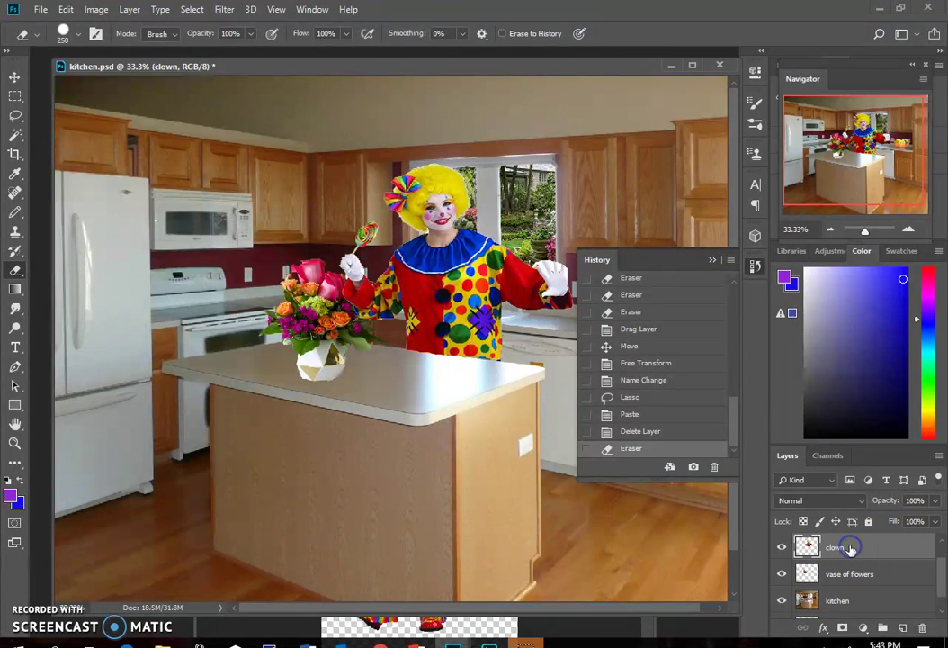
pyautogui.moveTo(850, 549); pyautogui.dragTo(846, 581)
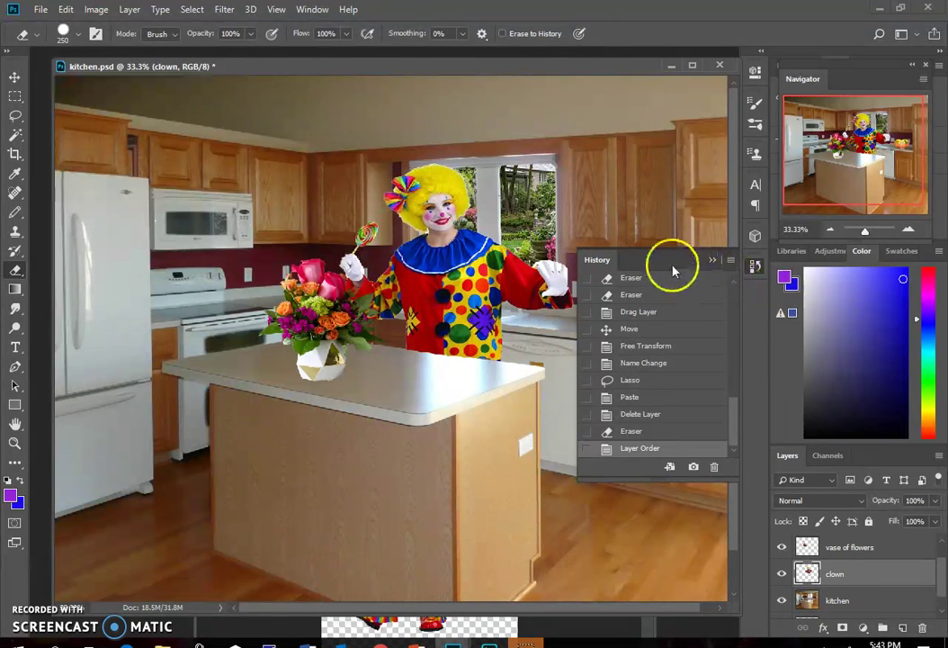
pyautogui.click(711, 260)
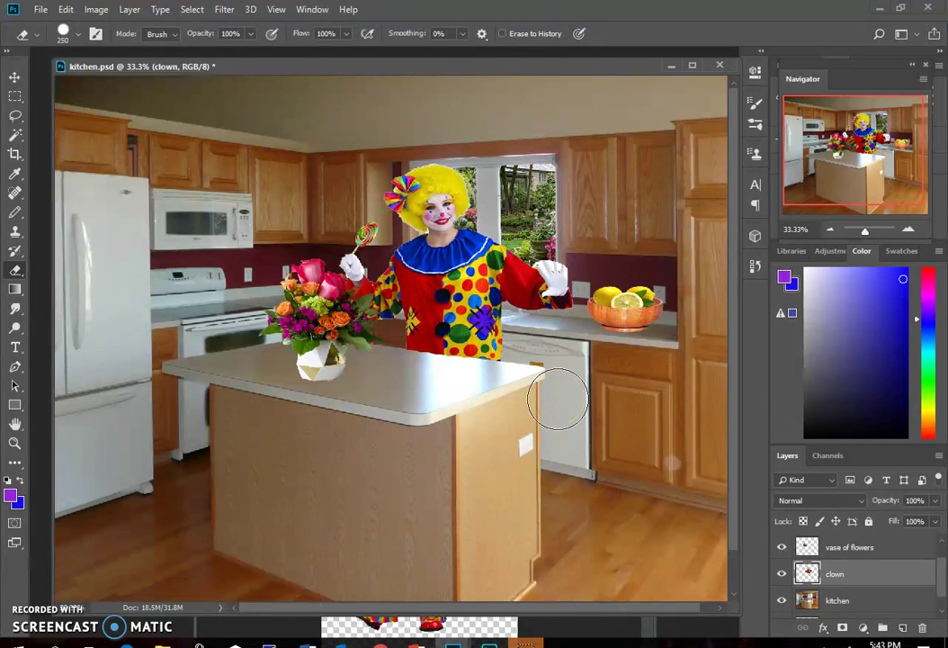
# - Erase around the raised glove with the eraser shrunk to 7, then revert to Layer Order
pyautogui.moveTo(543, 281)
pyautogui.mouseDown()
pyautogui.moveTo(557, 258)
pyautogui.moveTo(546, 277)
pyautogui.mouseUp()
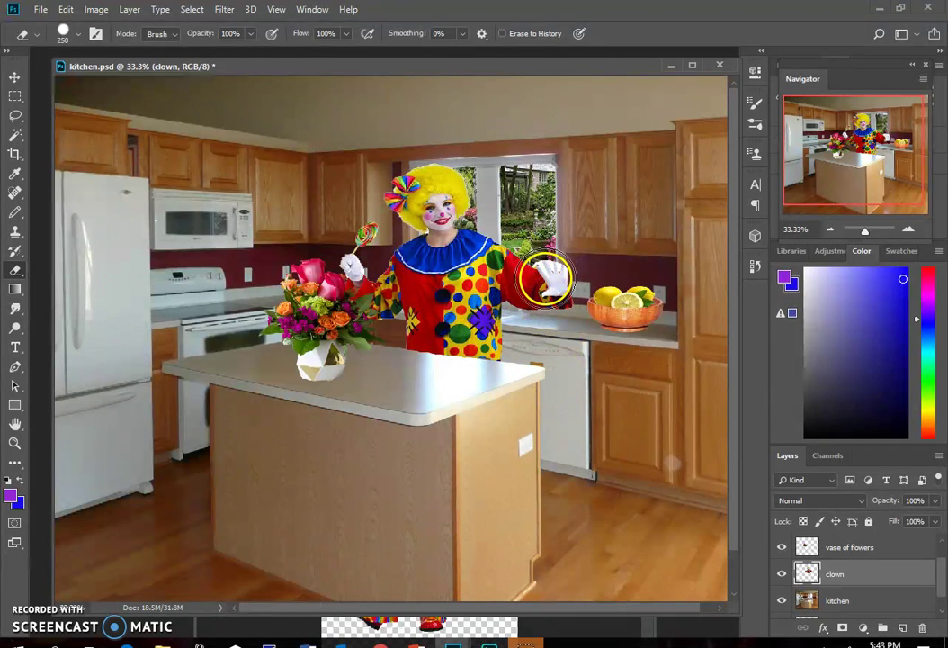
pyautogui.hotkey('ctrl', '+')
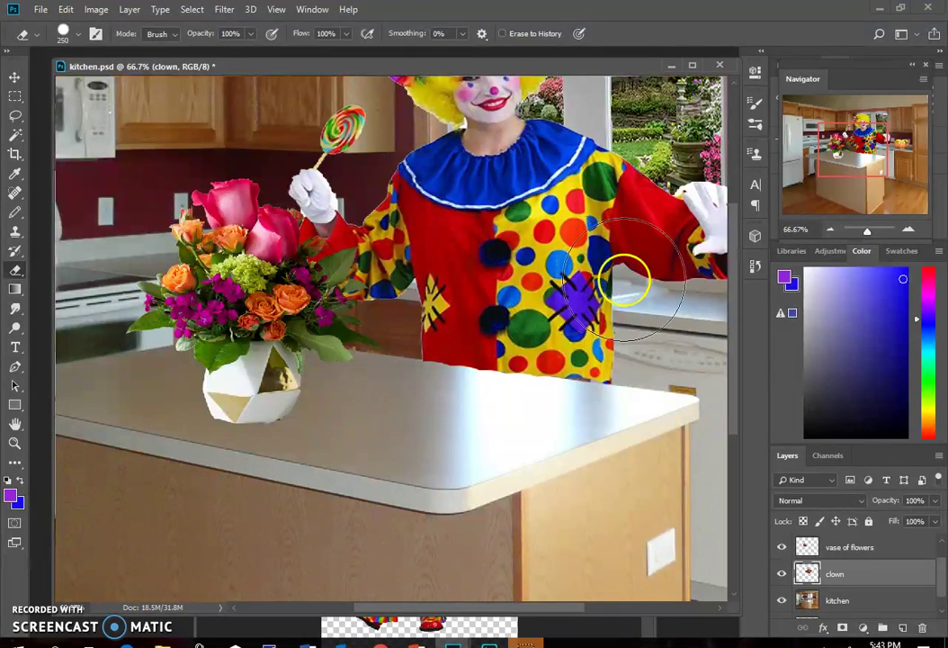
pyautogui.moveTo(625, 275); pyautogui.dragTo(363, 314)
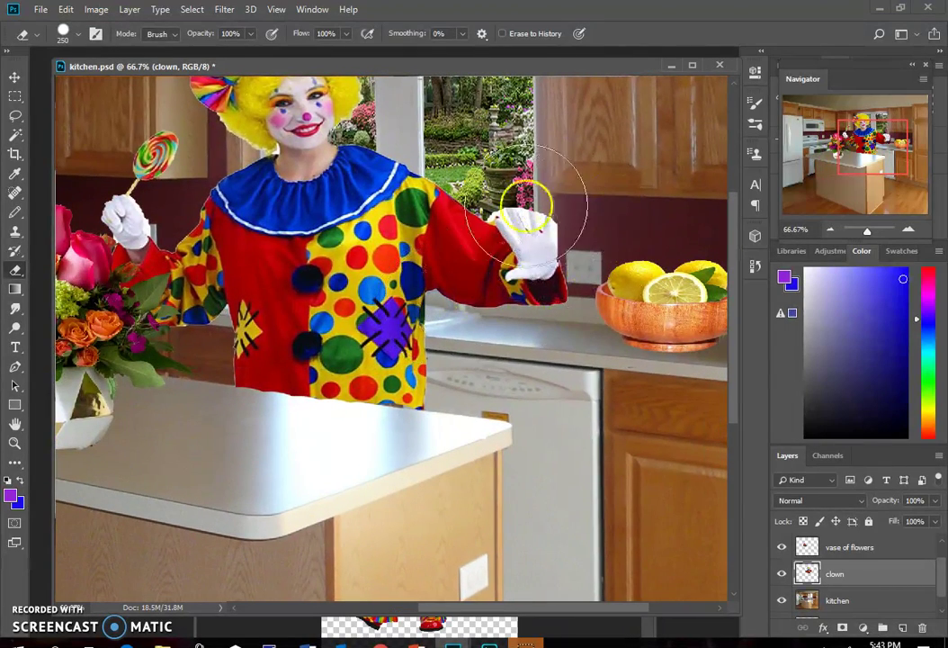
pyautogui.press('[')
pyautogui.press('[')
pyautogui.press('[')
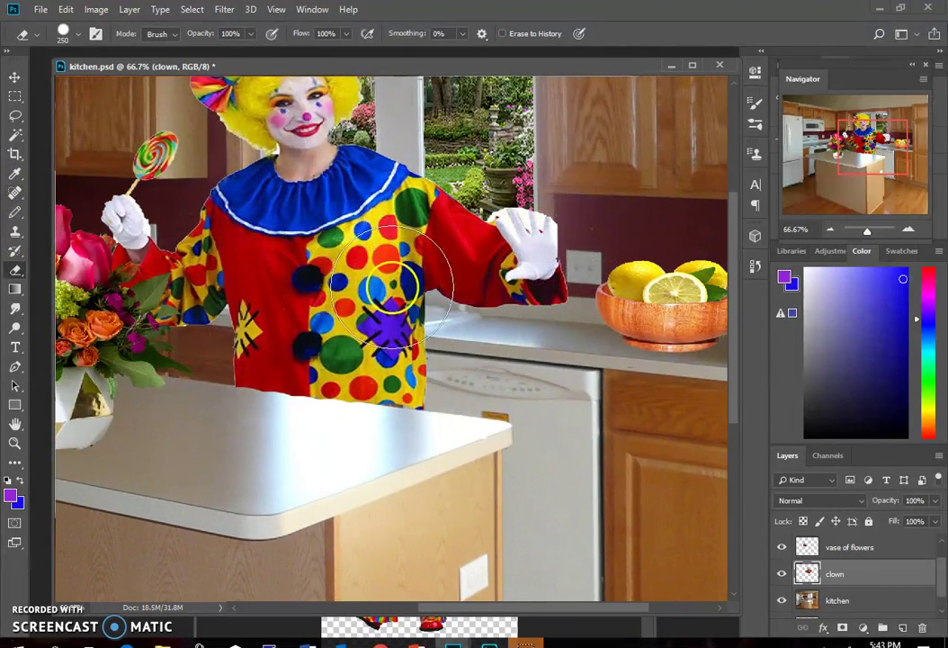
pyautogui.press('[')
pyautogui.press('[')
pyautogui.press('[')
pyautogui.press('[')
pyautogui.press('[')
pyautogui.press('[')
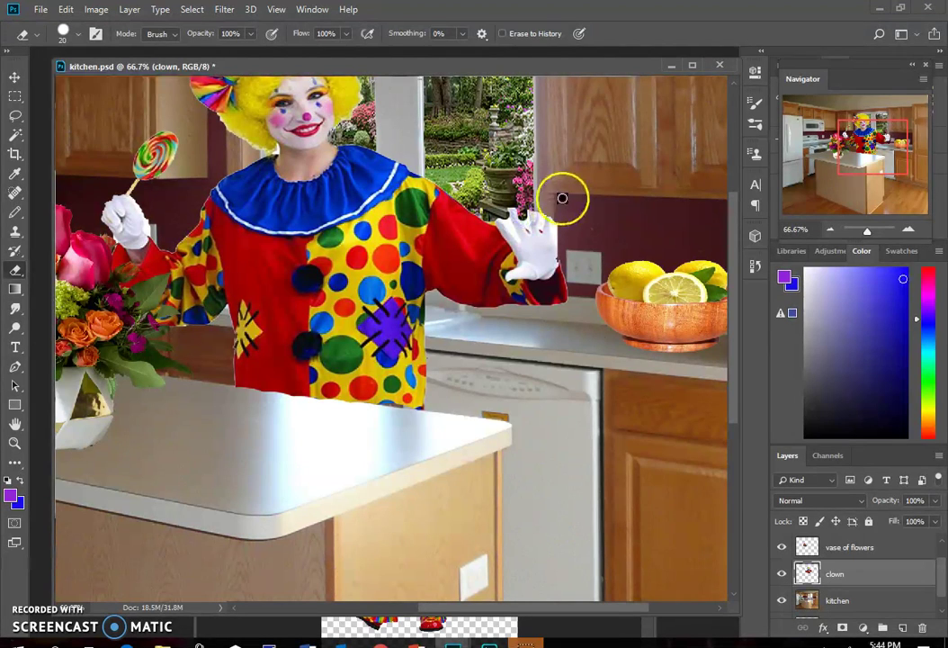
pyautogui.moveTo(562, 198)
pyautogui.mouseDown()
pyautogui.moveTo(567, 205)
pyautogui.moveTo(535, 211)
pyautogui.mouseUp()
pyautogui.press('[')
pyautogui.press('[')
pyautogui.press('[')
pyautogui.press('[')
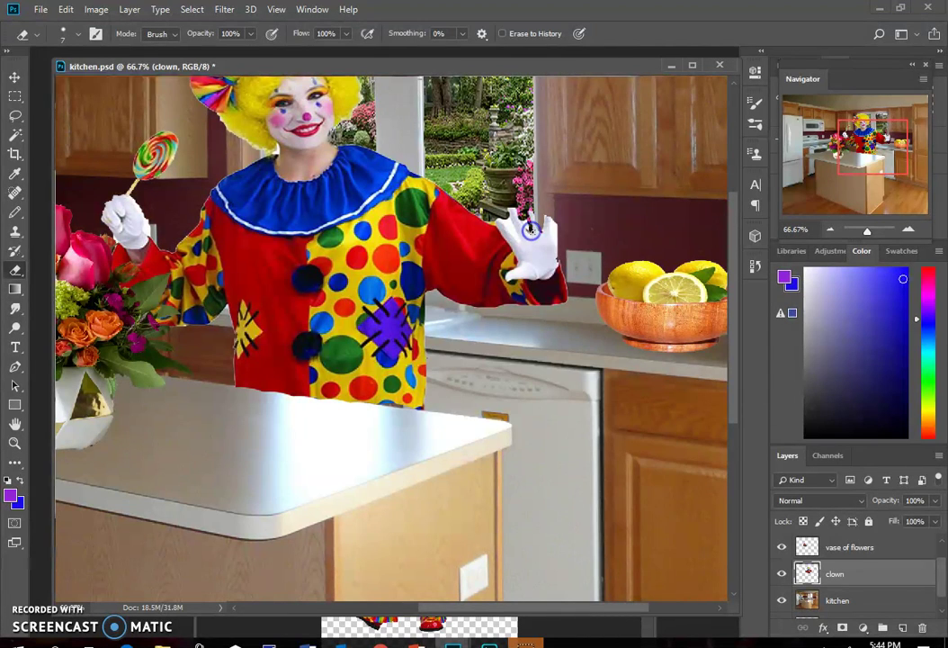
pyautogui.moveTo(530, 230)
pyautogui.mouseDown()
pyautogui.moveTo(533, 200)
pyautogui.moveTo(577, 192)
pyautogui.mouseUp()
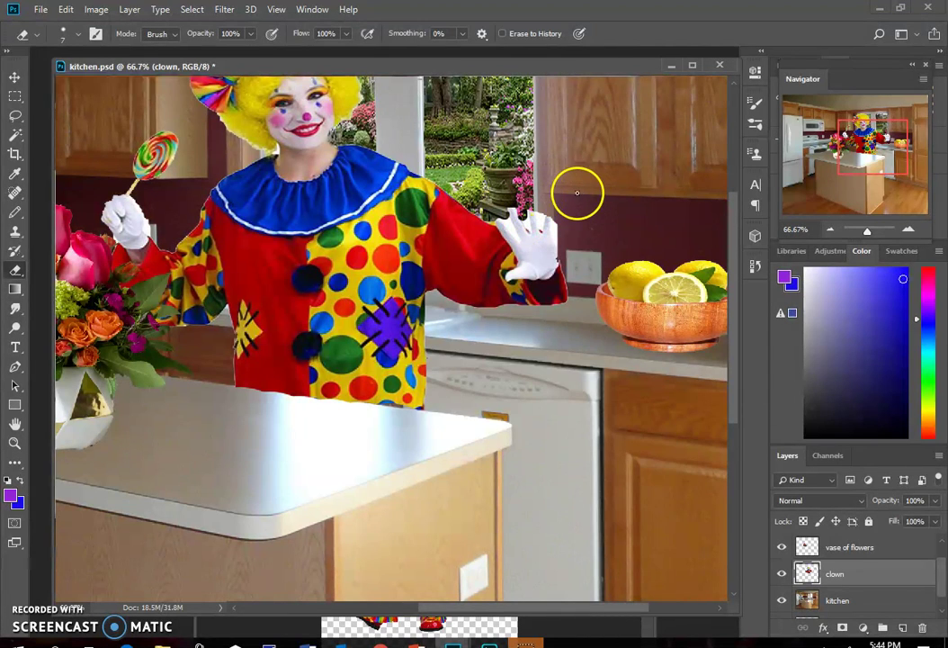
pyautogui.click(756, 267)
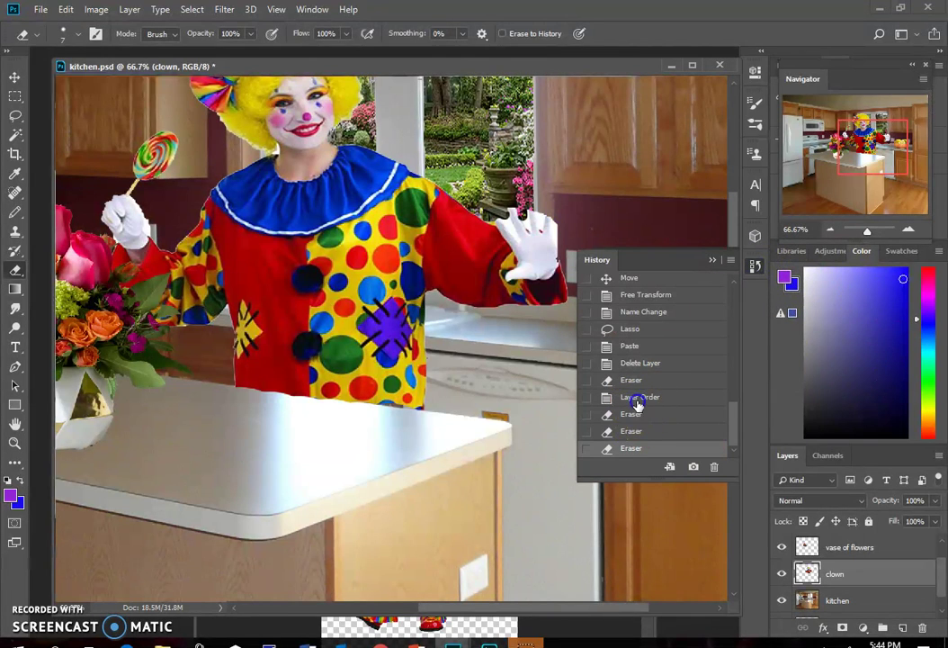
pyautogui.click(637, 397)
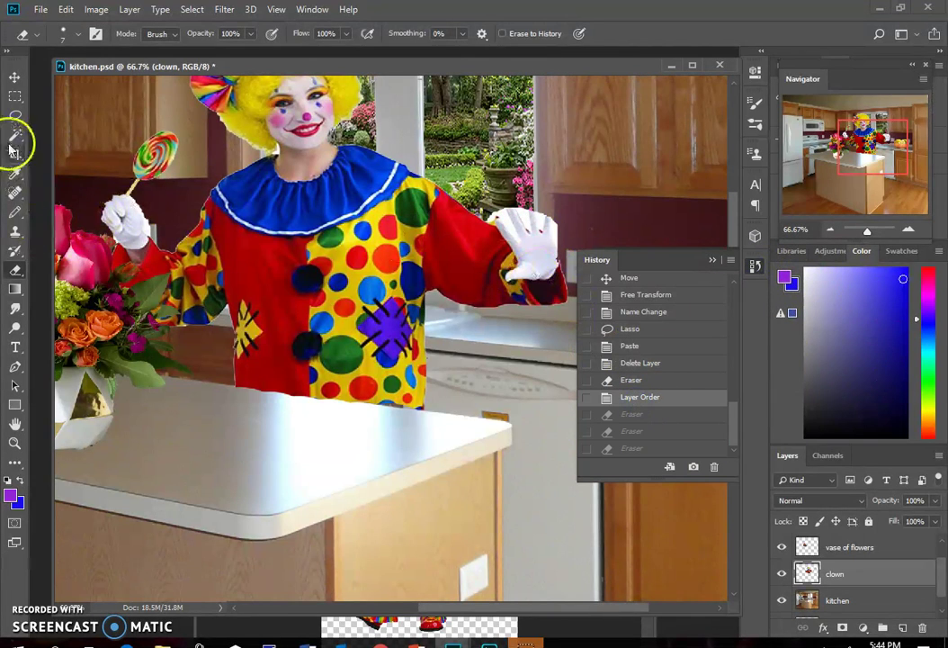
# - Trace the clown's raised glove with the Magnetic Lasso and close it into a selection
pyautogui.click(19, 118)
pyautogui.click(88, 144)
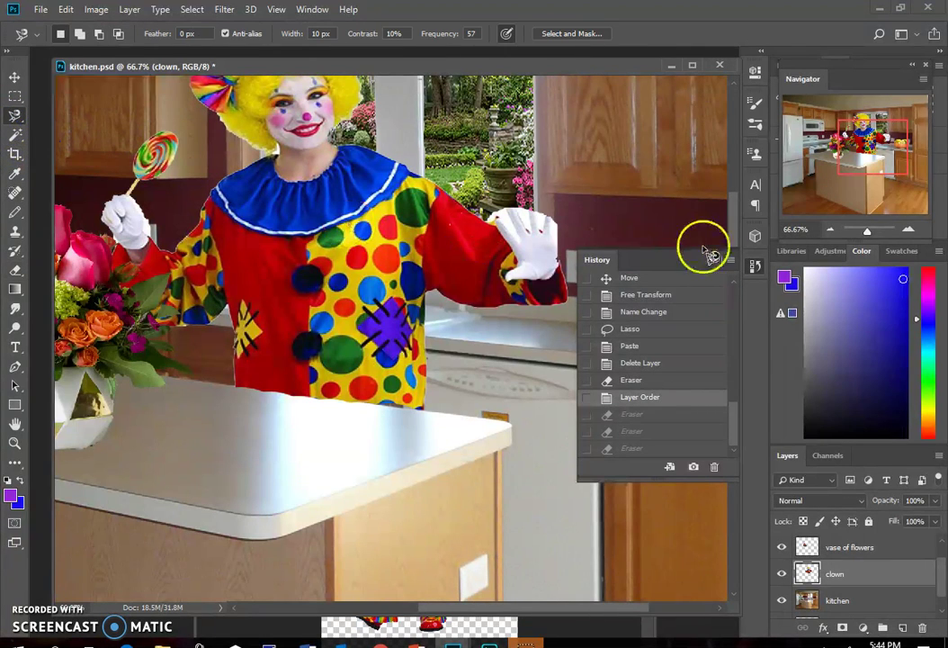
pyautogui.click(712, 260)
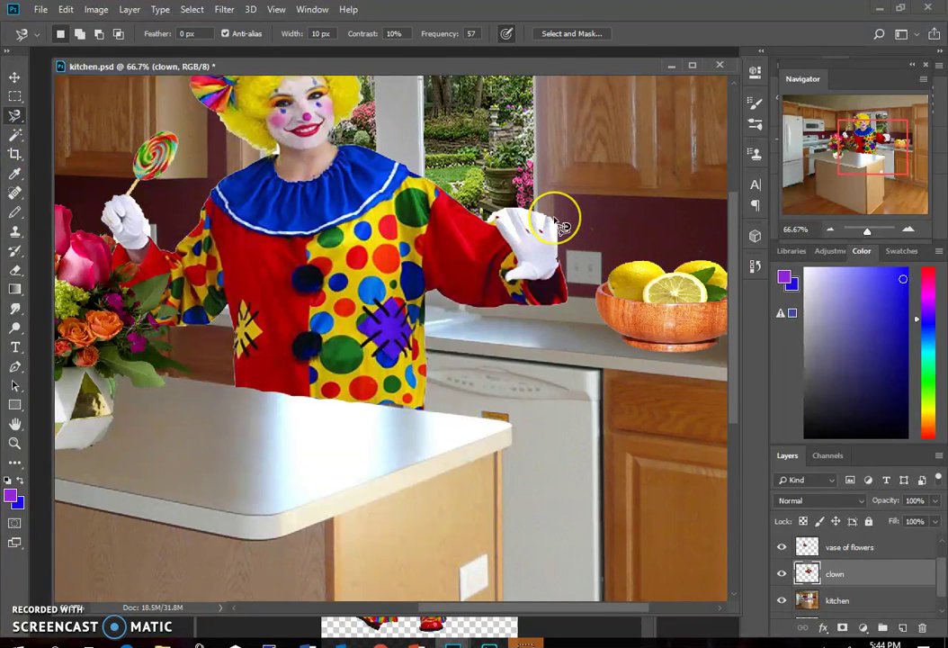
pyautogui.click(552, 227)
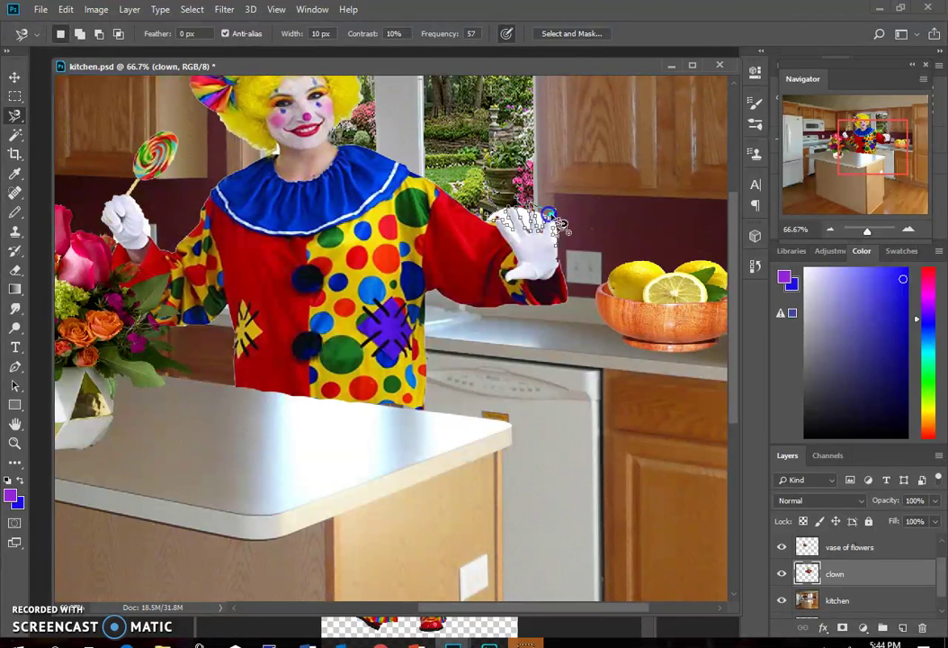
pyautogui.click(570, 228)
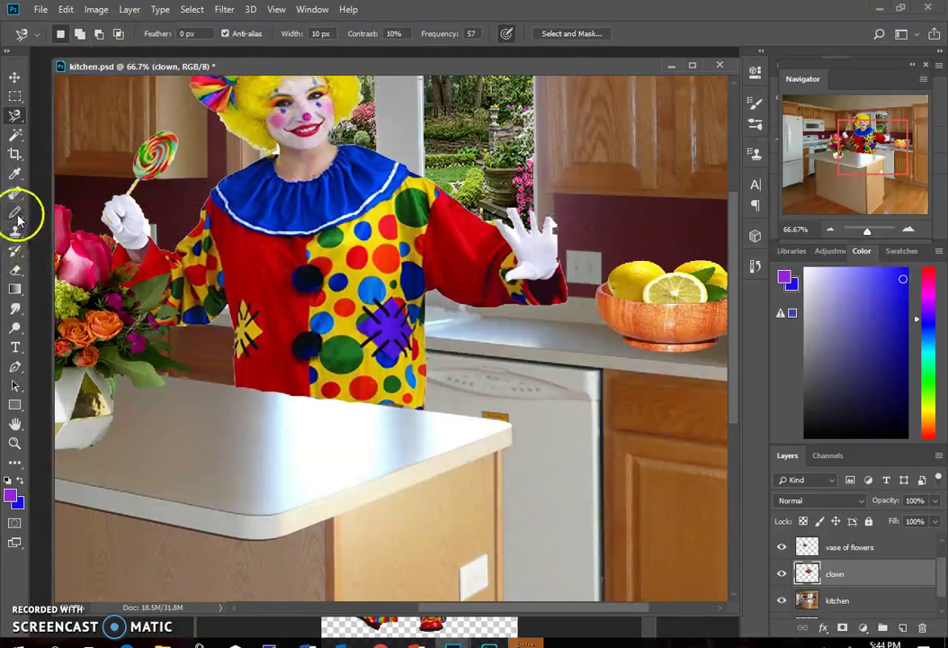
# - Erase the leftover background pixels above the clown's raised glove, then zoom out to 25%
pyautogui.click(15, 269)
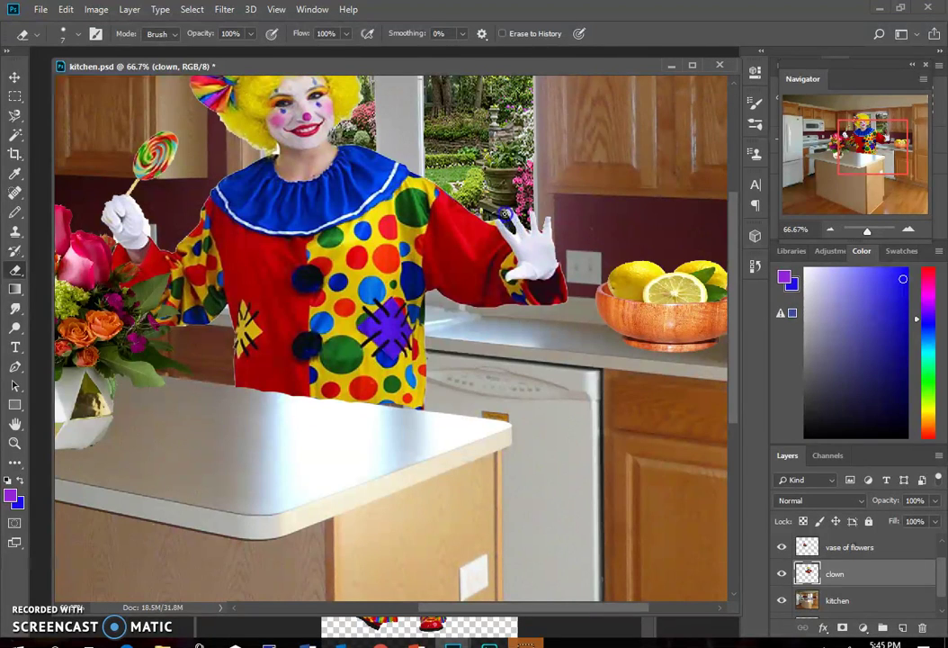
pyautogui.click(537, 196)
pyautogui.click(565, 218)
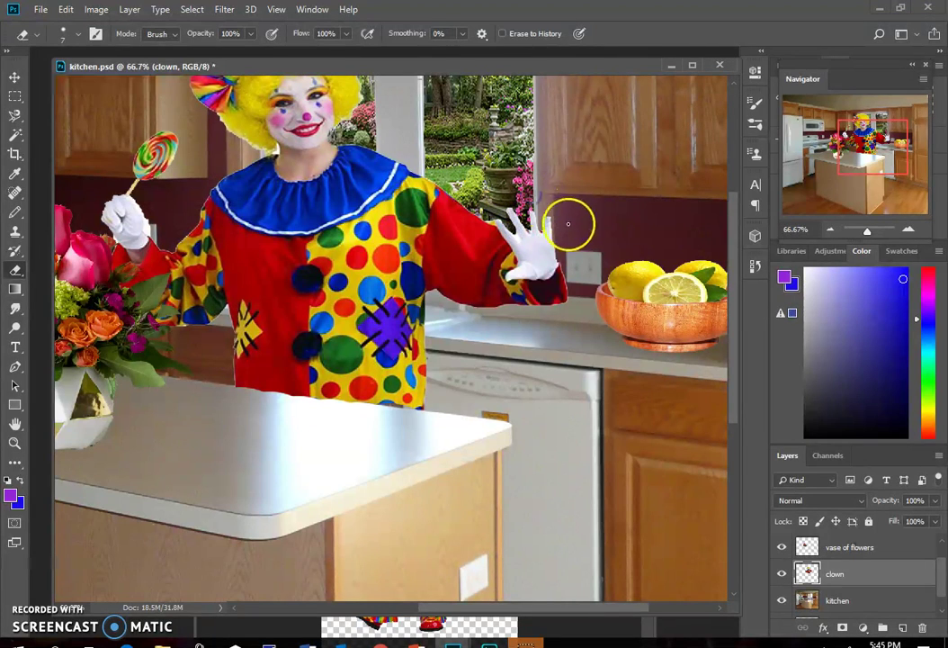
pyautogui.click(561, 205)
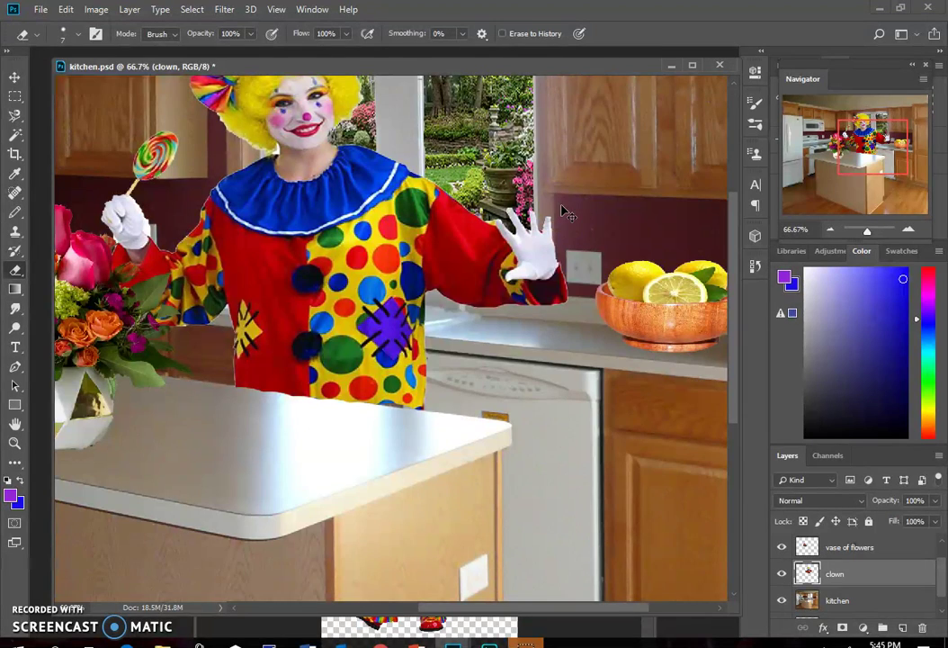
pyautogui.scroll(-2, 564, 212)
pyautogui.scroll(-1, 564, 209)
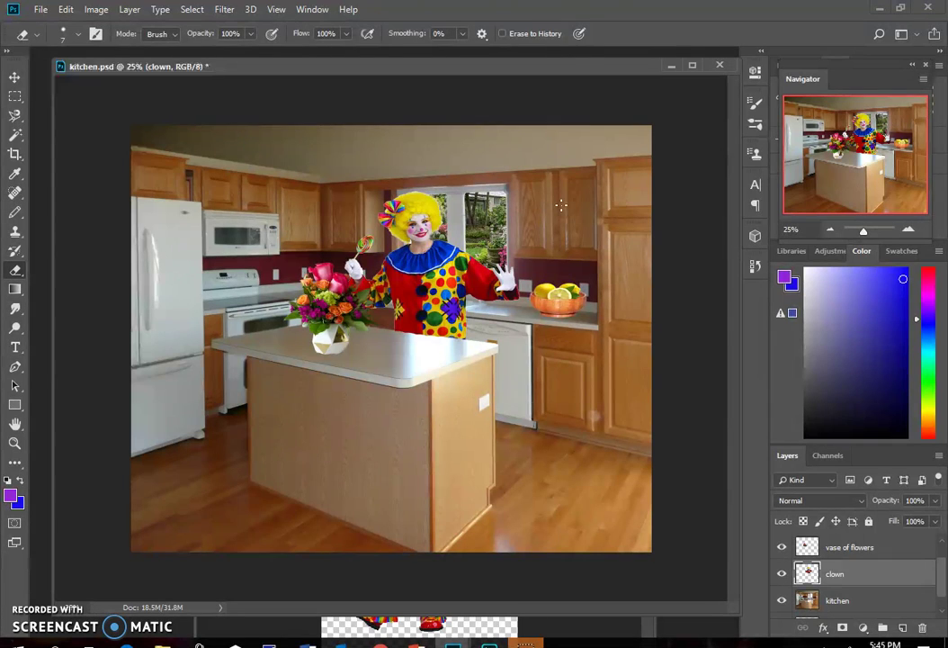
# - Save the composite over kitchen.psd in the Art folder, confirming the replace and format options
pyautogui.click(41, 9)
pyautogui.click(85, 178)
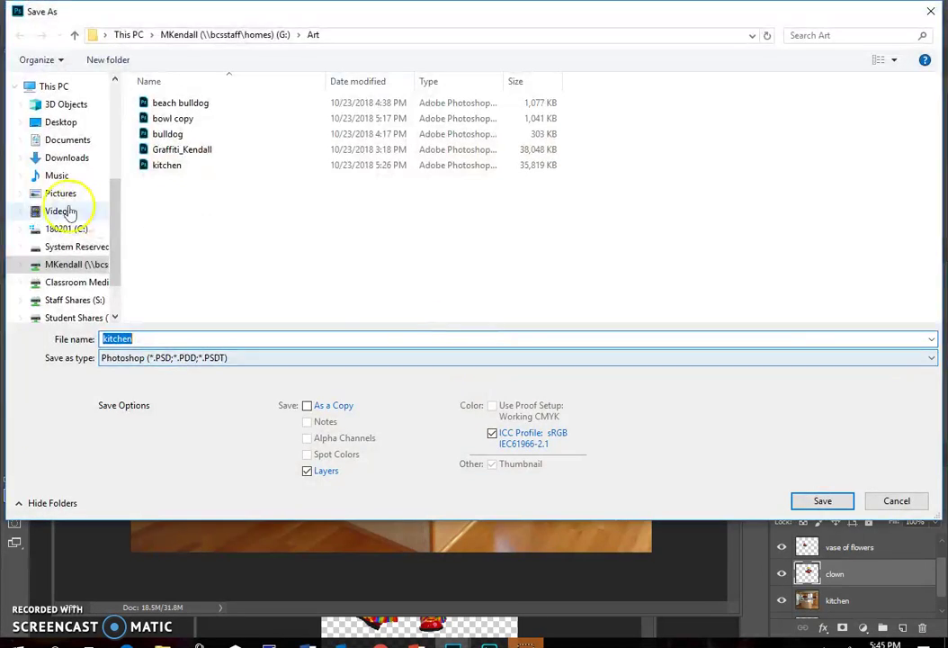
pyautogui.click(95, 266)
pyautogui.doubleClick(164, 180)
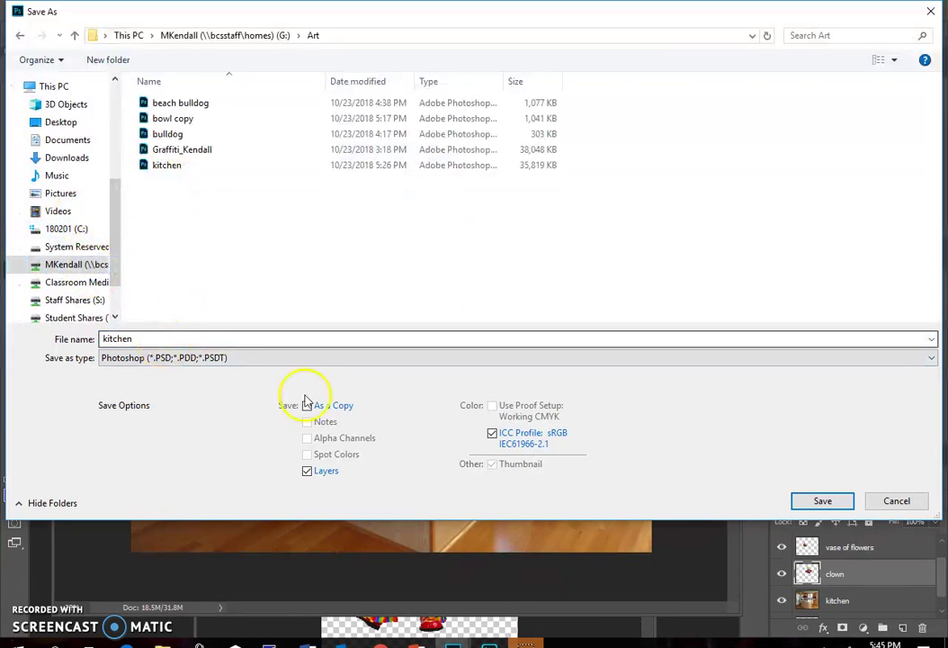
pyautogui.click(837, 501)
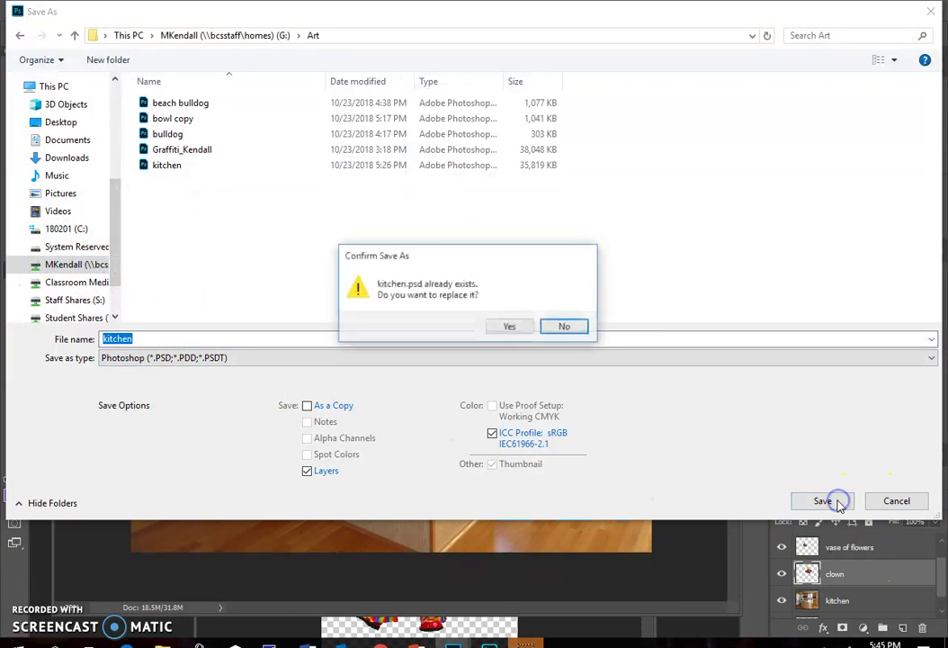
pyautogui.click(517, 327)
pyautogui.click(693, 178)
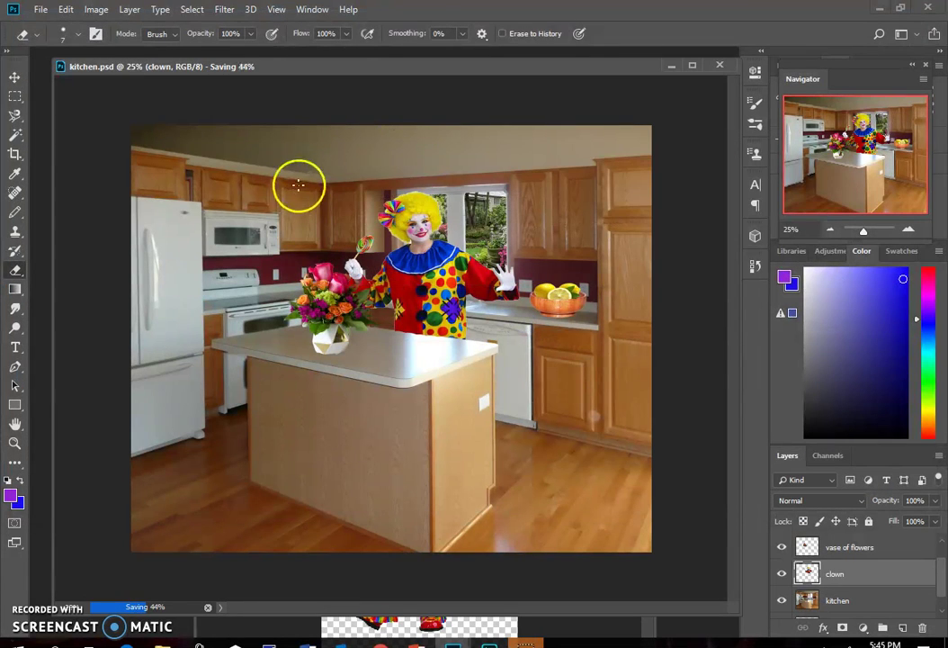
pyautogui.click(45, 11)
# - Save a copy named after the student in Student Shares > BWMS > Dropbox > Period 2(P) > Kitchen
pyautogui.click(44, 175)
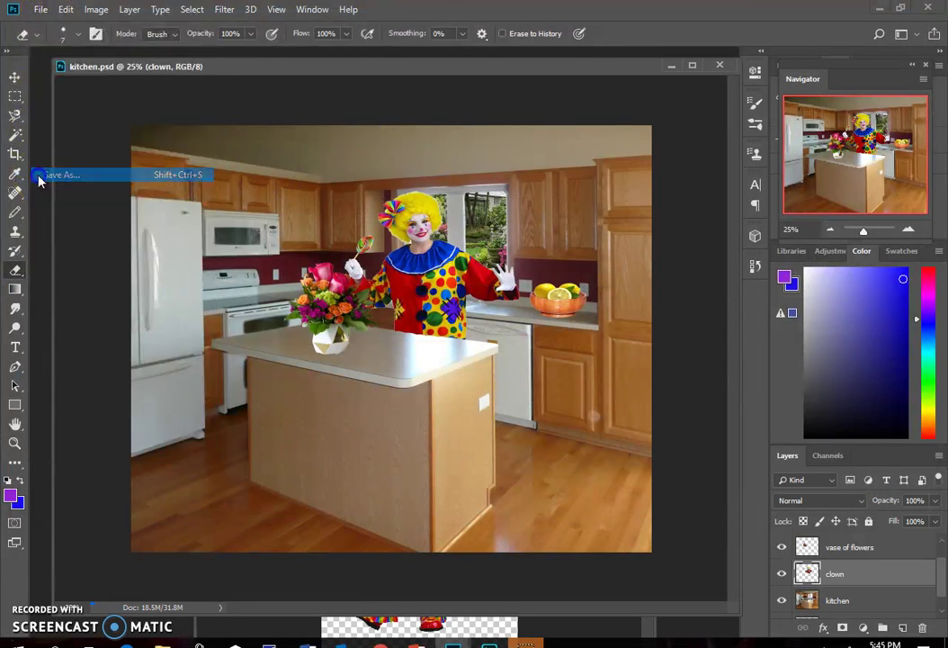
pyautogui.scroll(-3, 115, 314)
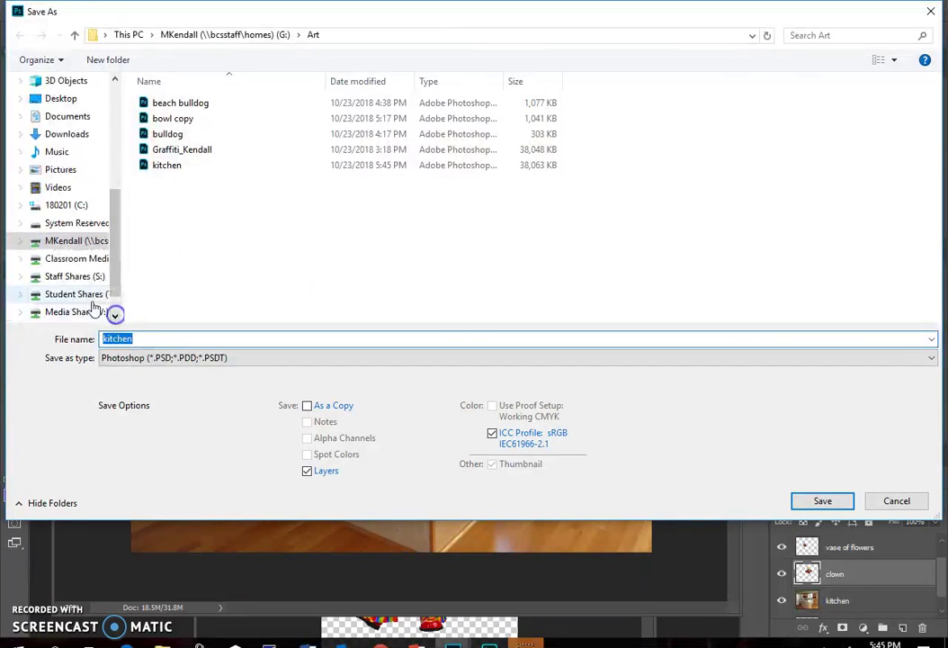
pyautogui.click(99, 296)
pyautogui.doubleClick(170, 118)
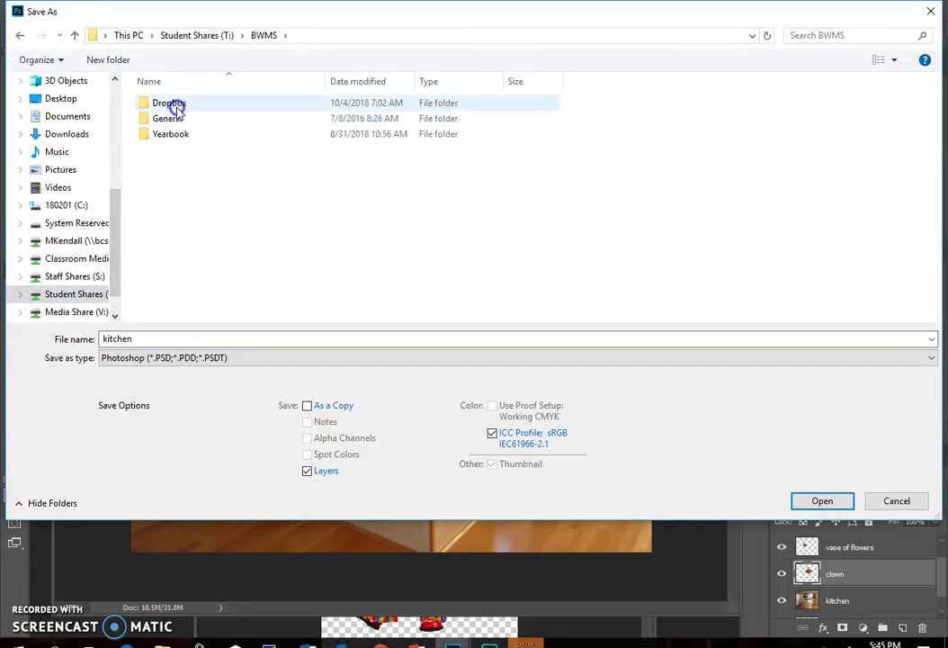
pyautogui.doubleClick(174, 102)
pyautogui.doubleClick(173, 104)
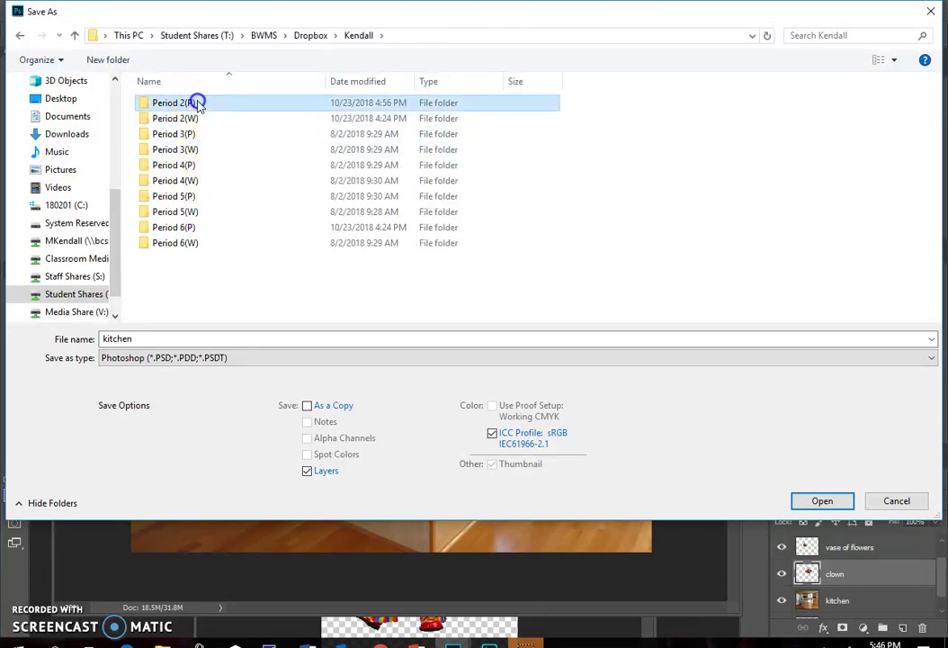
pyautogui.doubleClick(195, 101)
pyautogui.doubleClick(177, 148)
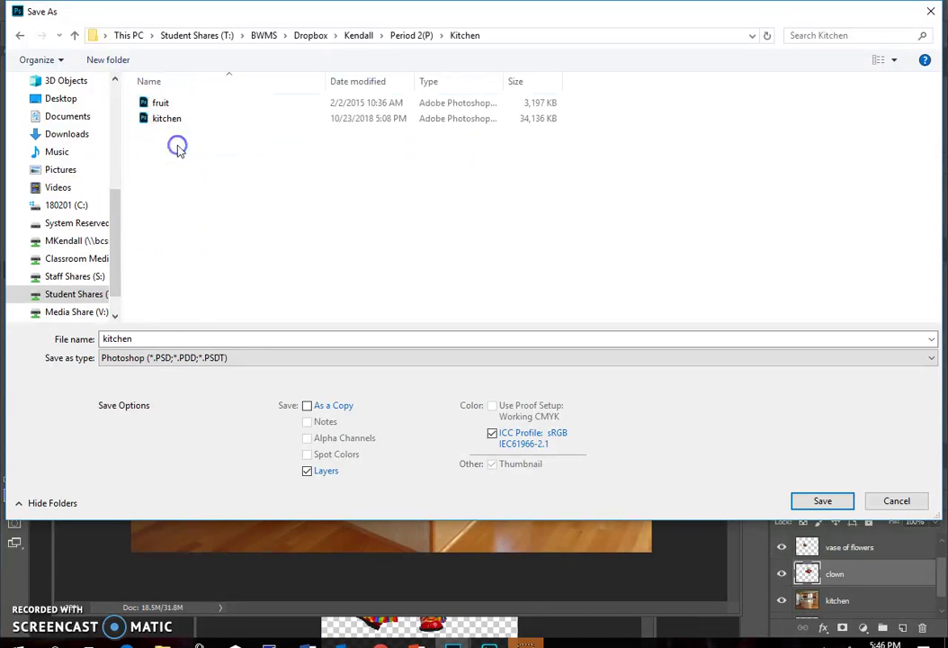
pyautogui.doubleClick(170, 341)
pyautogui.write('Kendall')
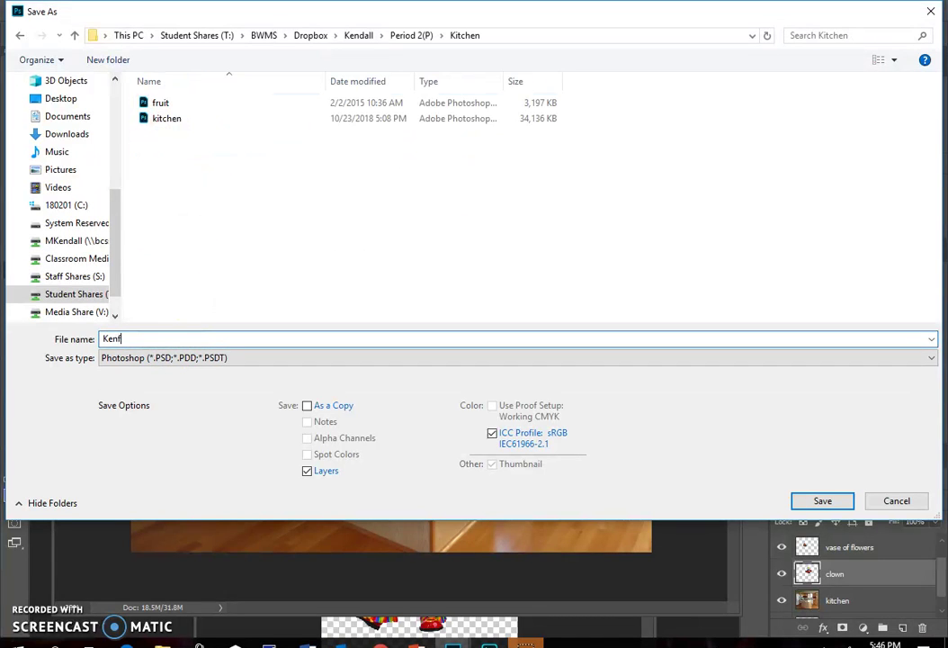
pyautogui.press('Return')
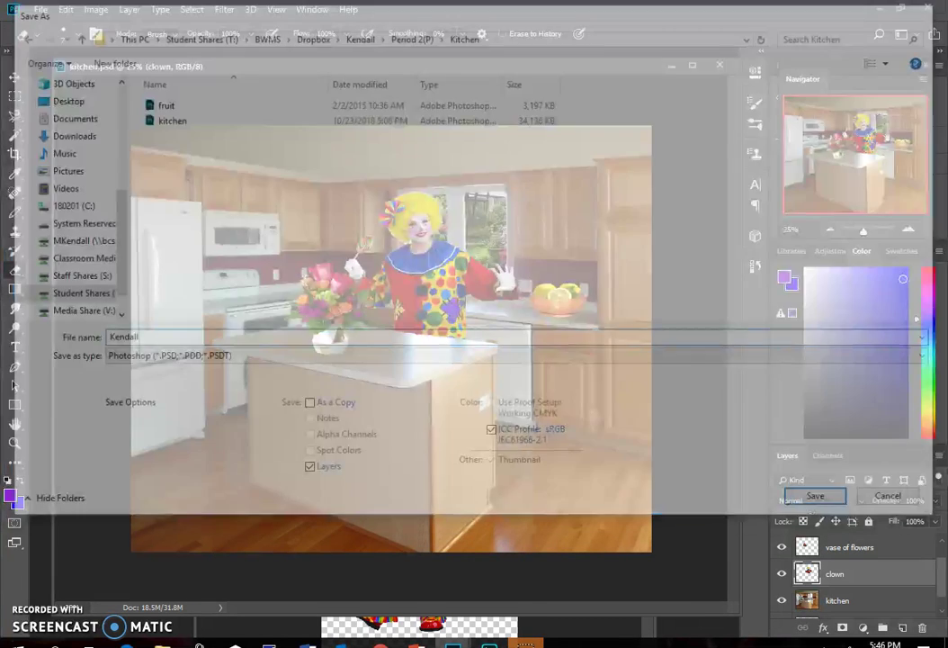